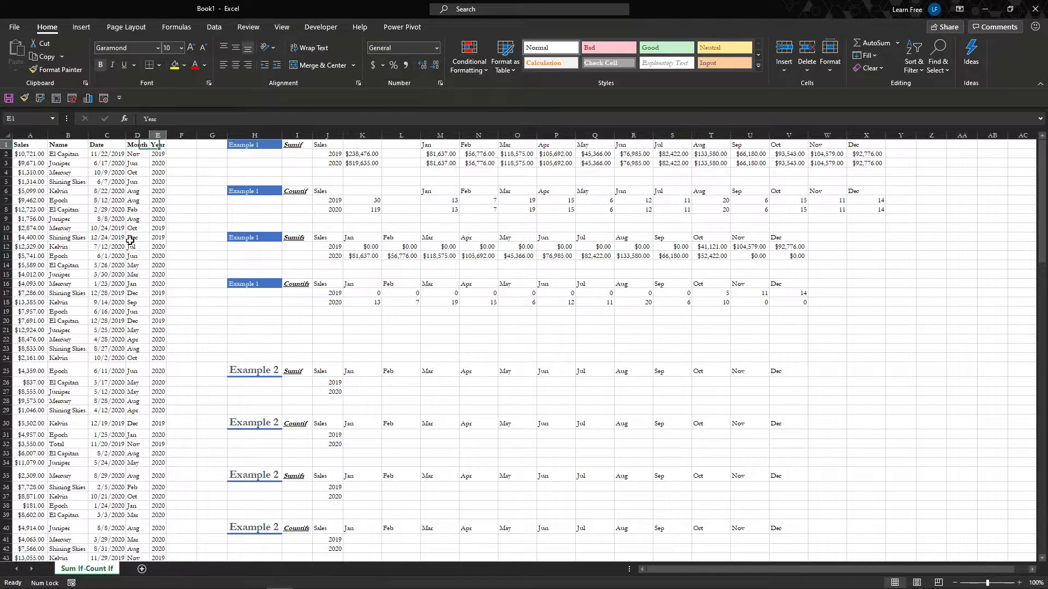
Step: Examine the SUMIF formulas behind the 2019 and 2020 sales totals in K2 and K3
key(Down)
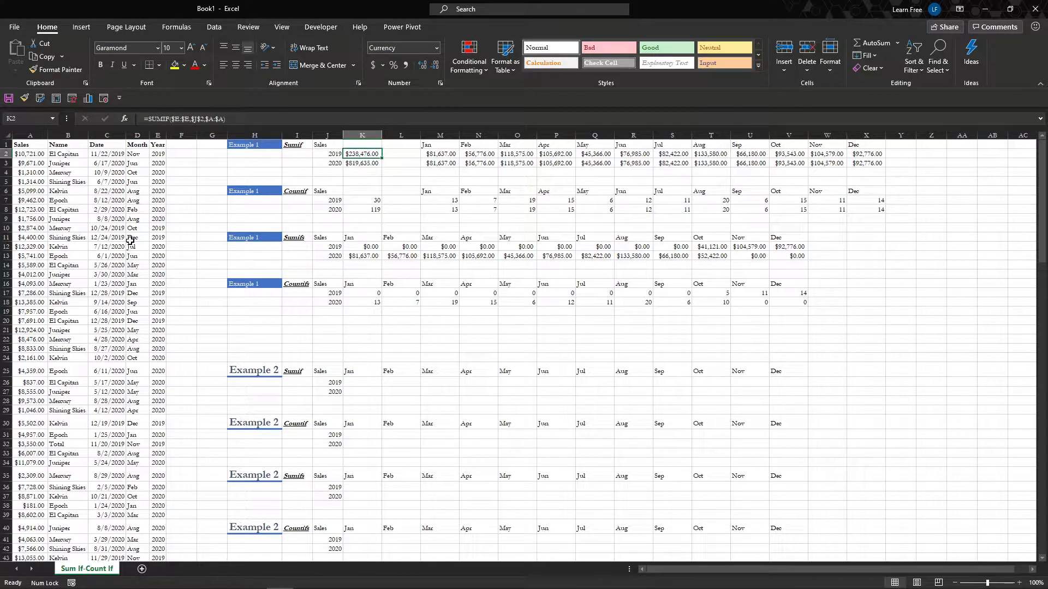
key(F2)
key(Escape)
key(F2)
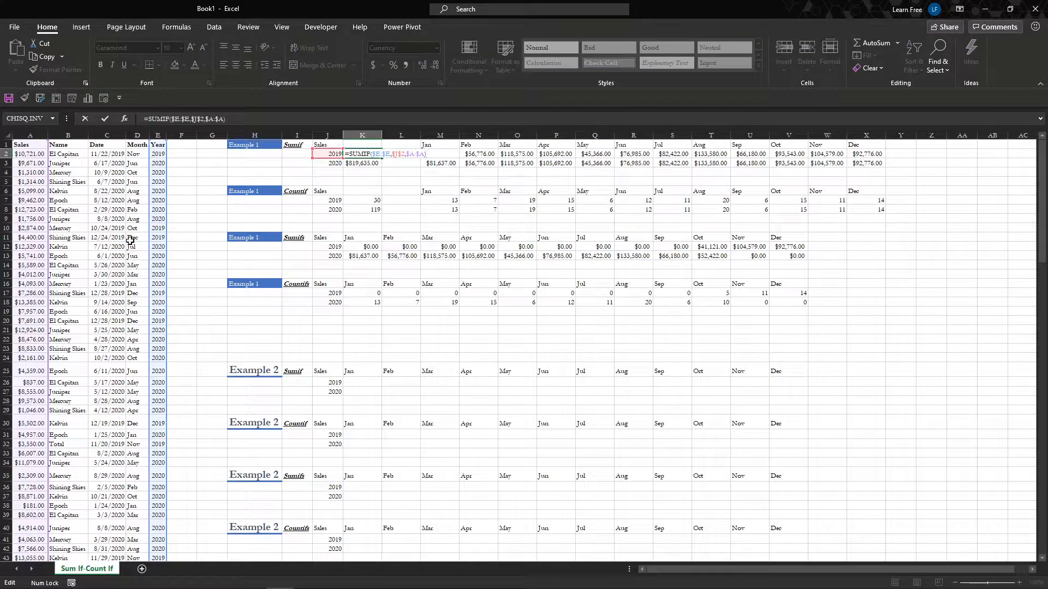
key(ctrl+Return)
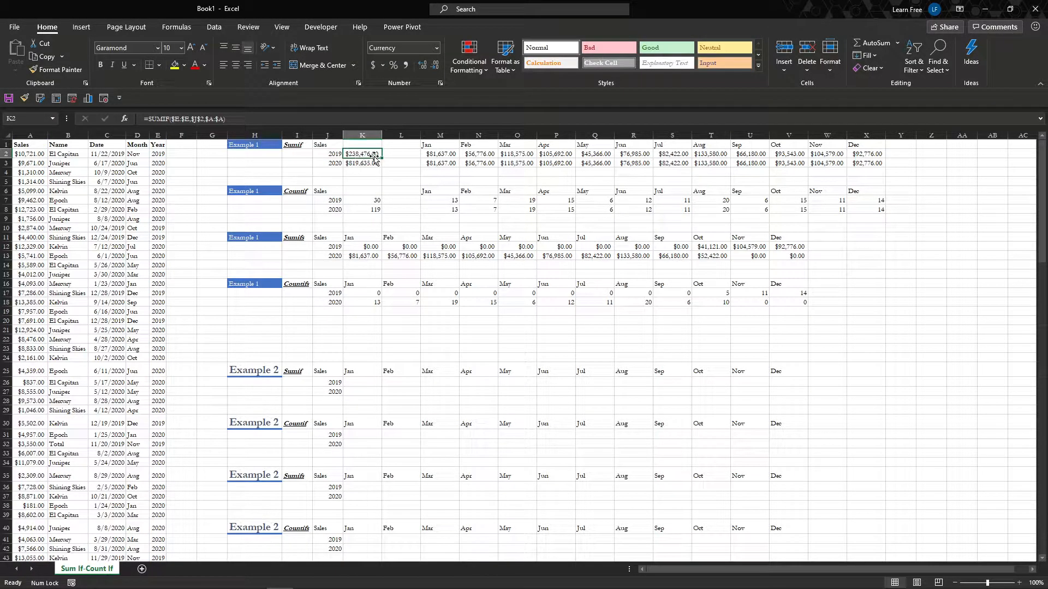
key(F2)
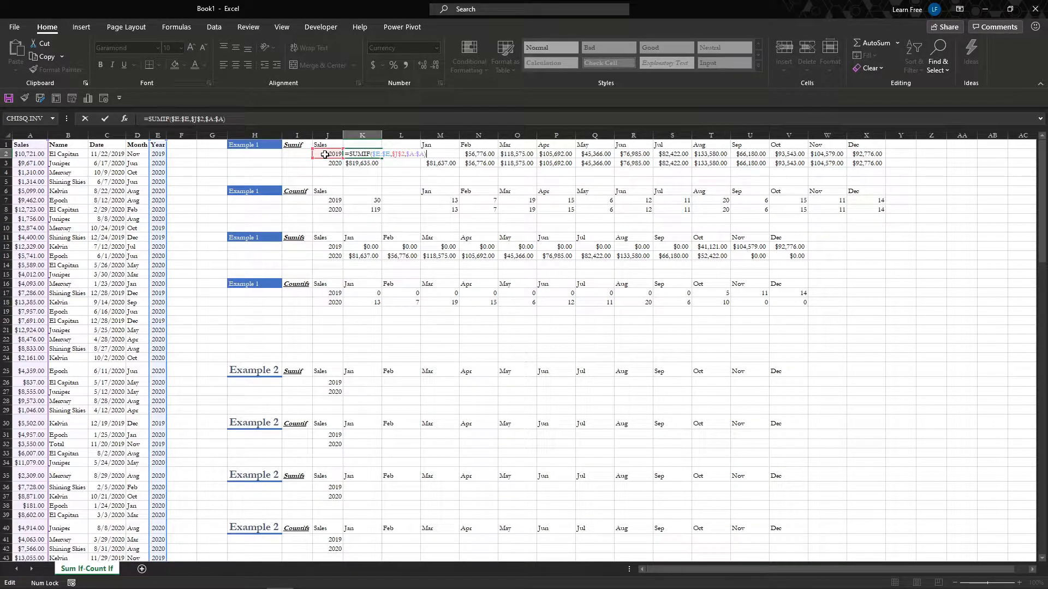
key(Return)
key(F2)
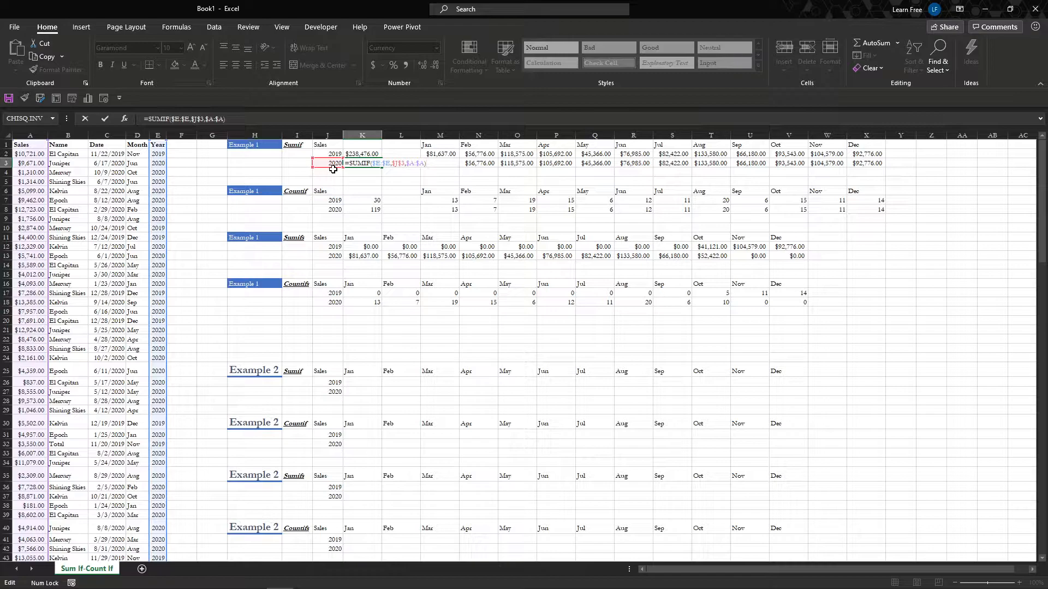
key(ctrl+Return)
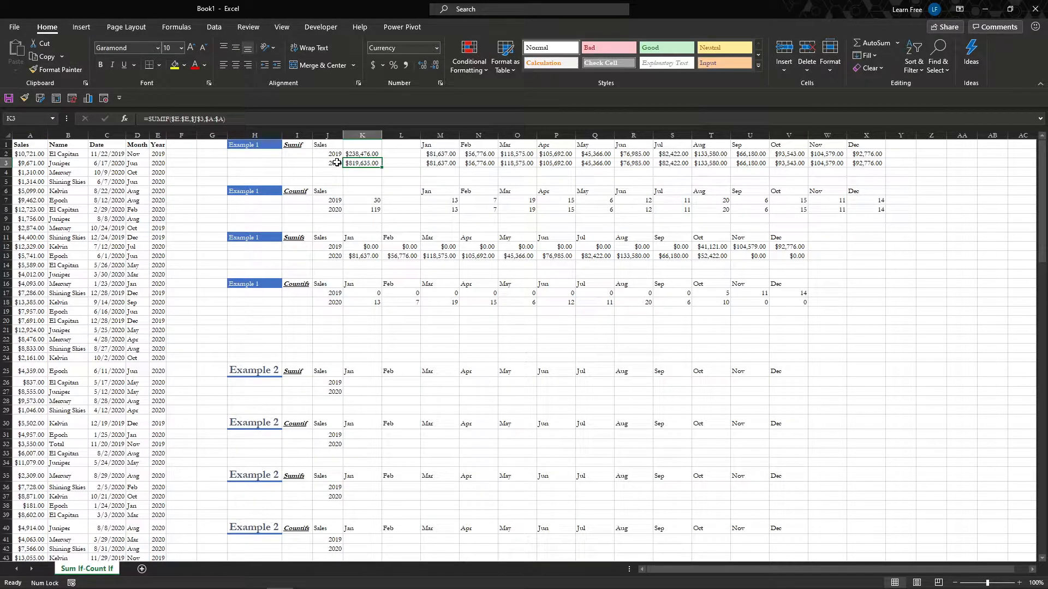
Step: Examine the monthly SUMIF formulas for January and February in M2 and N2 of the first Example 1 block
click(441, 154)
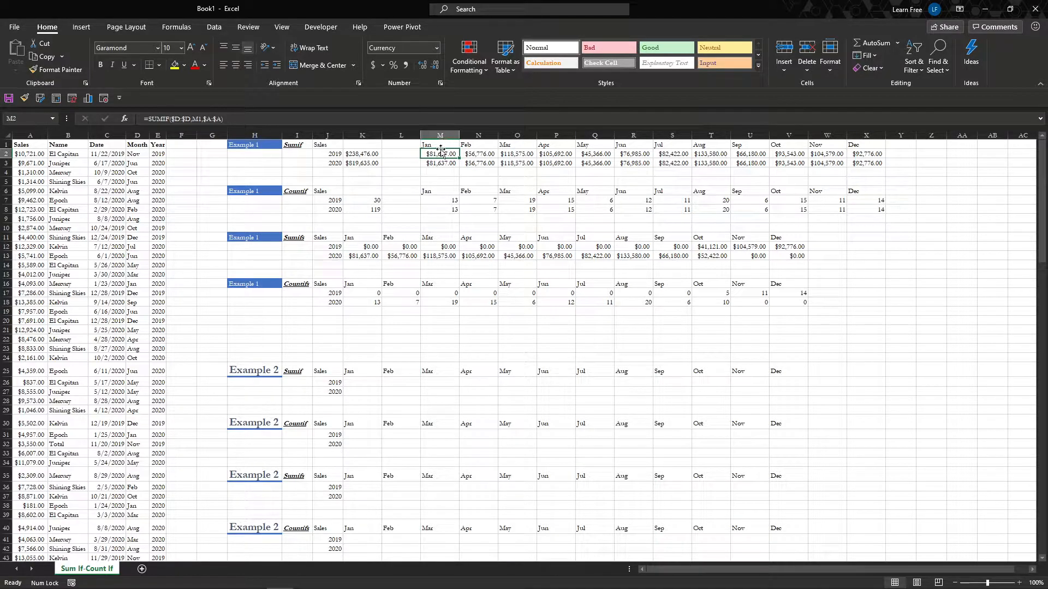
double_click(441, 153)
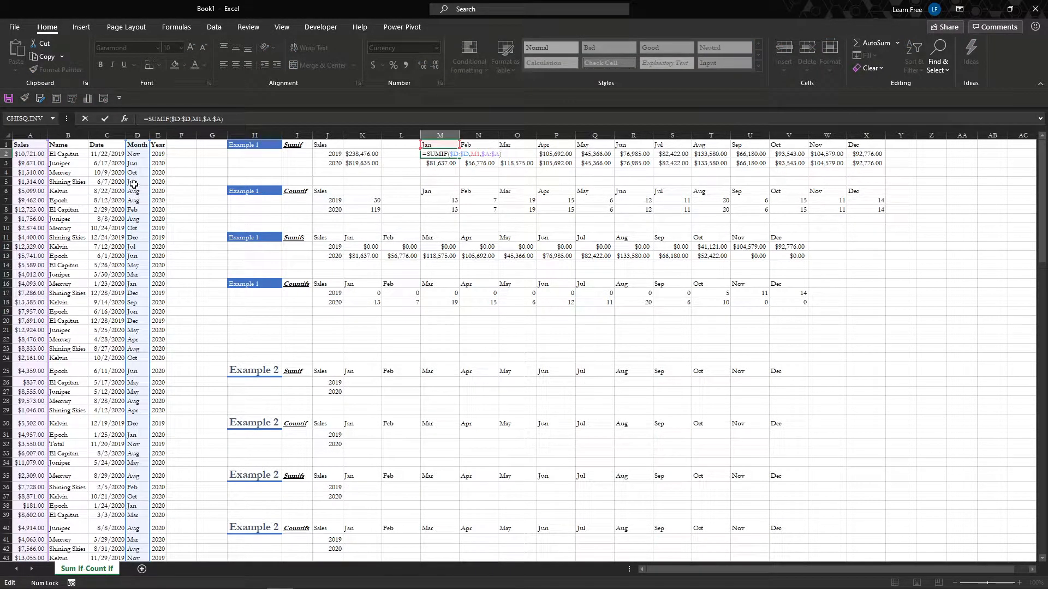
key(ctrl+Return)
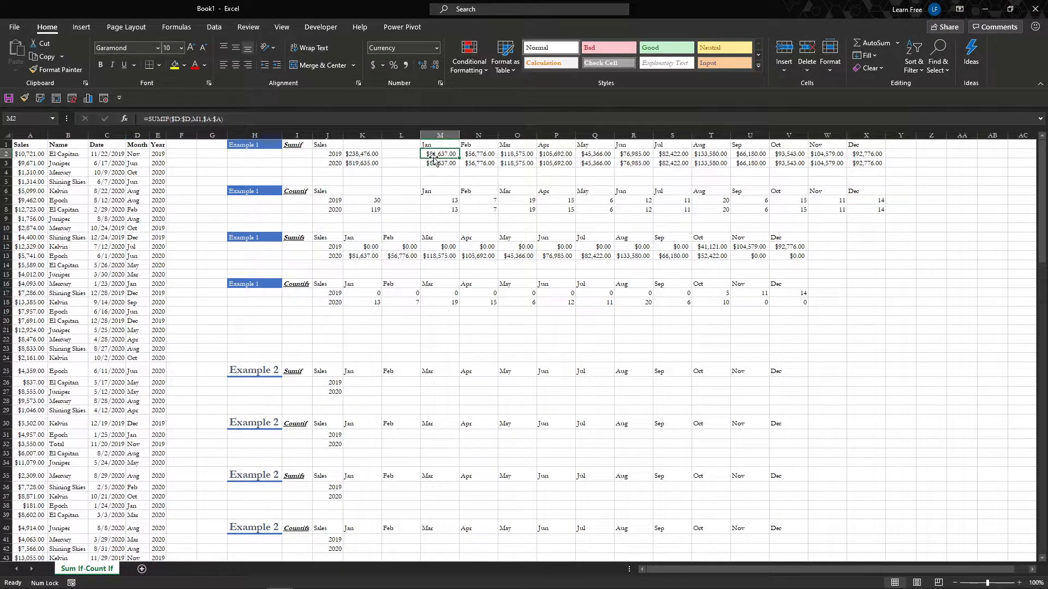
drag(435, 154, 435, 162)
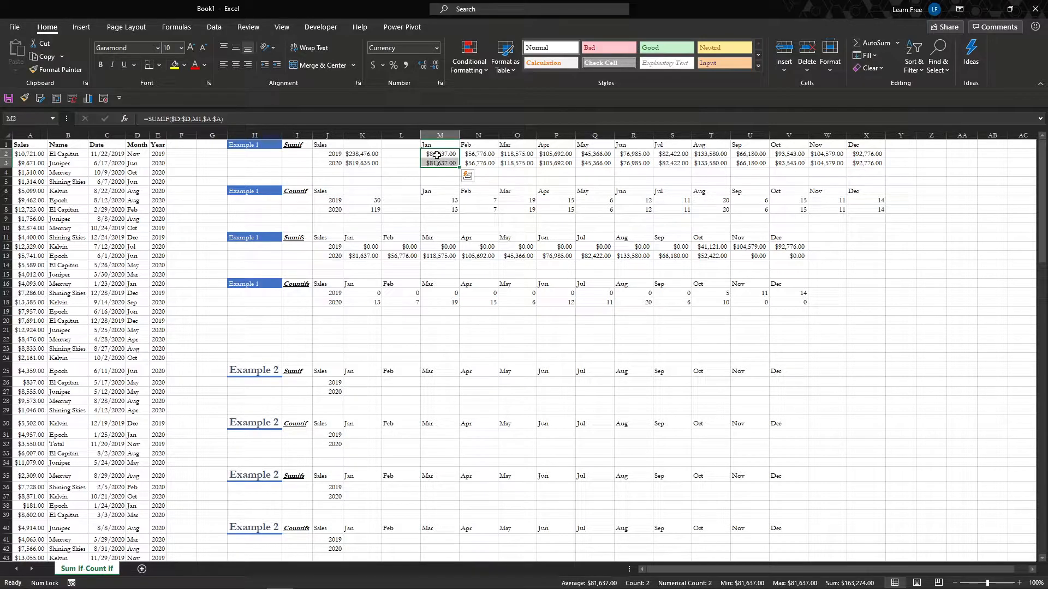
click(436, 155)
click(476, 153)
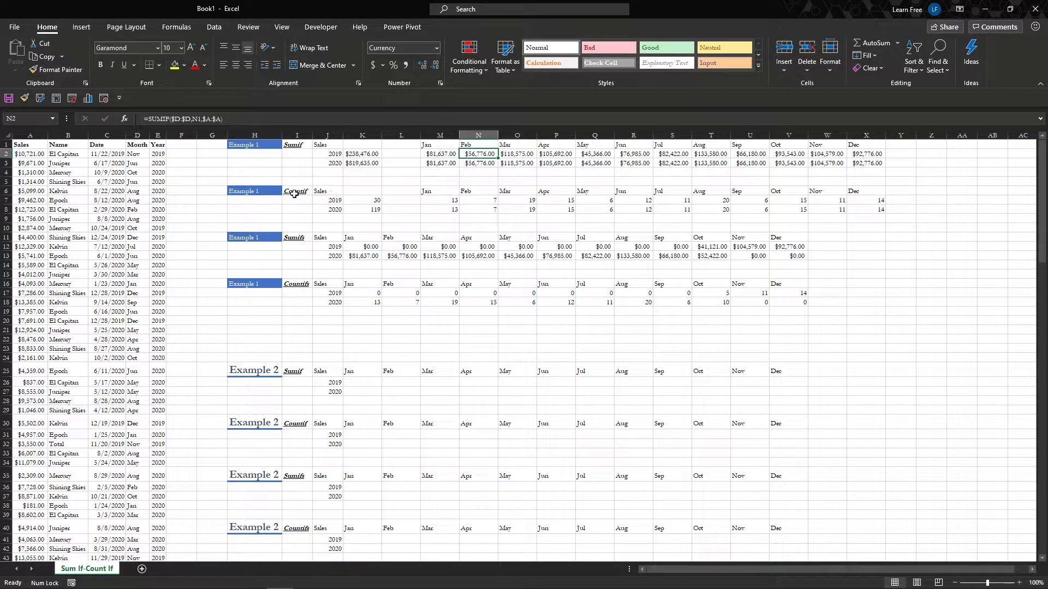
Step: Examine the yearly COUNTIF formulas in K7 and K8 and the January COUNTIF formula in M7
click(435, 198)
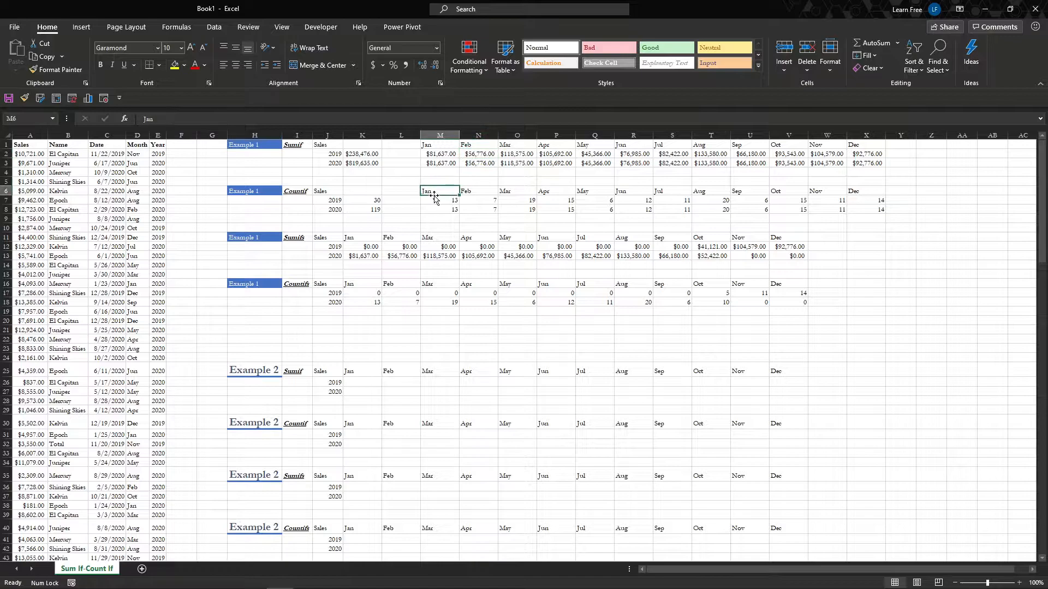
click(360, 199)
click(357, 154)
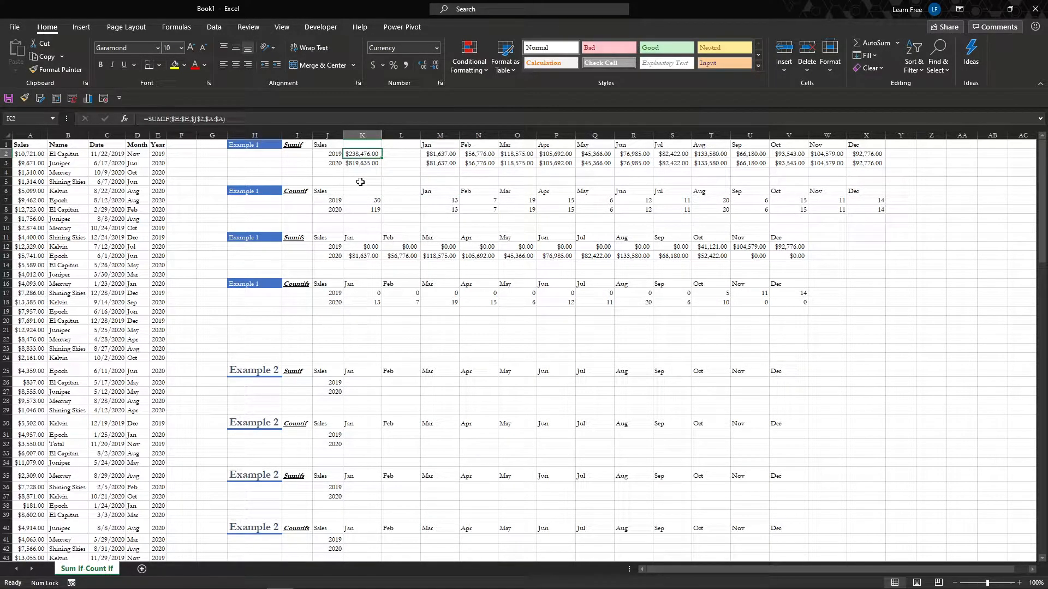
click(354, 200)
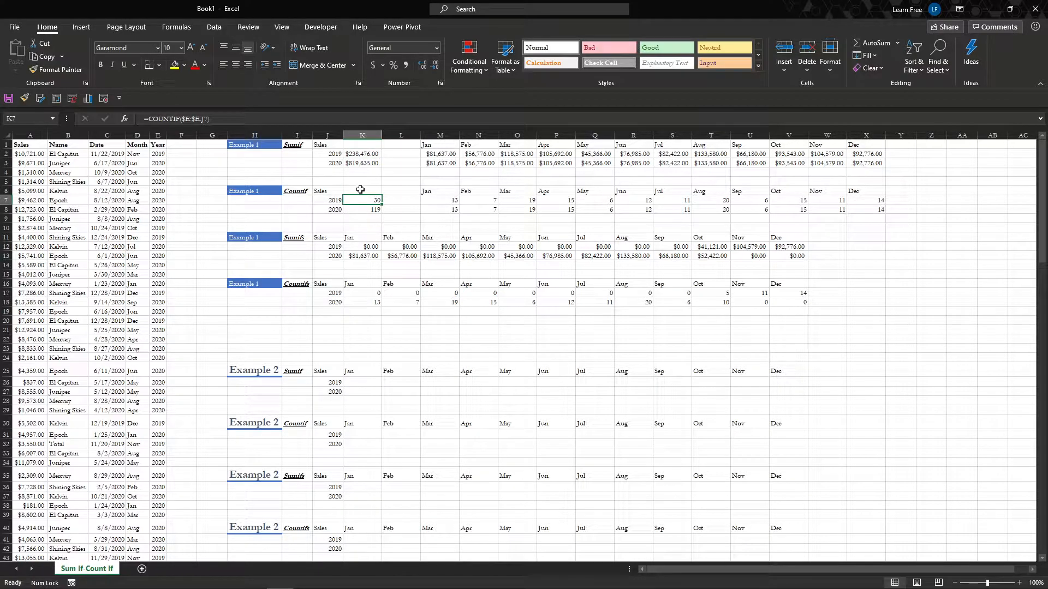
key(F2)
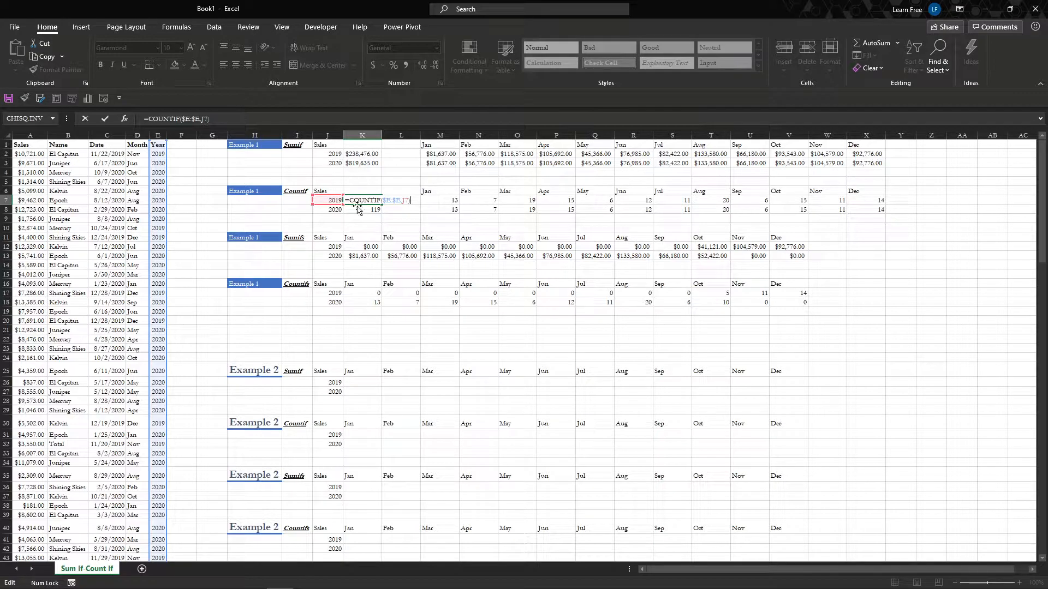
key(Return)
key(F2)
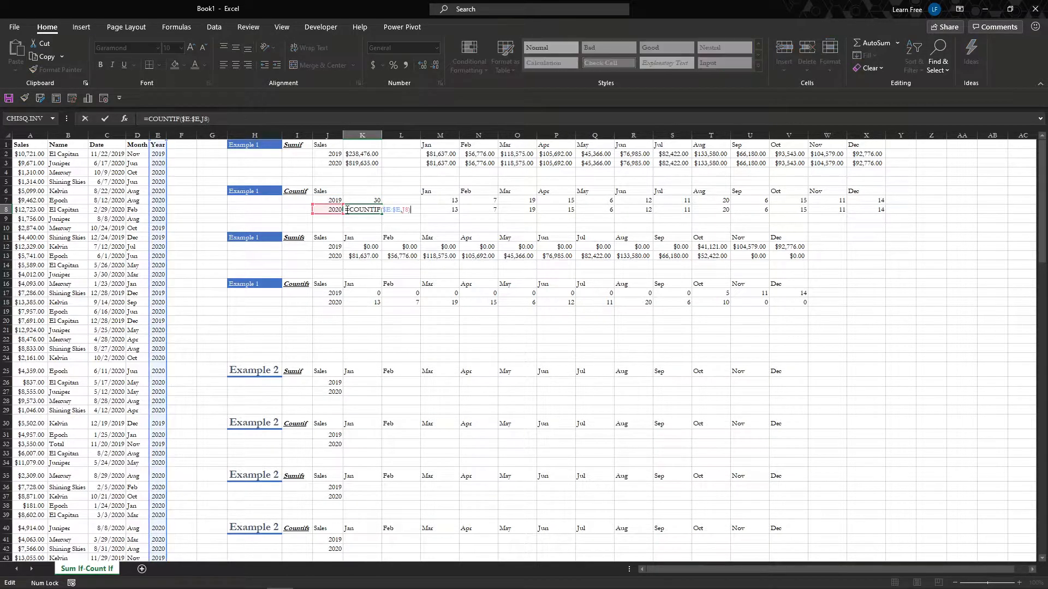
key(ctrl+Return)
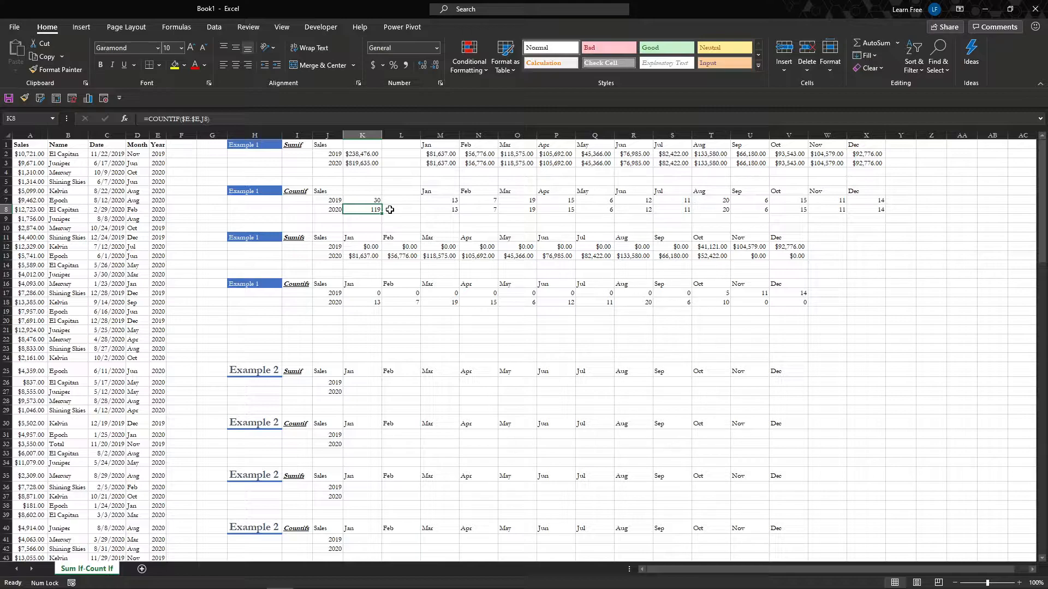
click(438, 200)
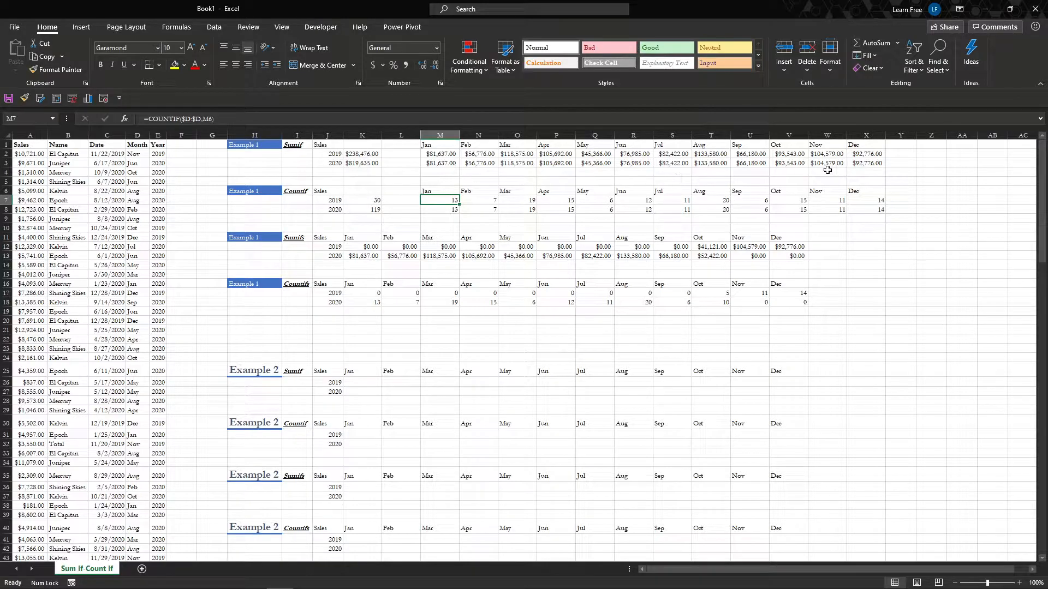
double_click(456, 203)
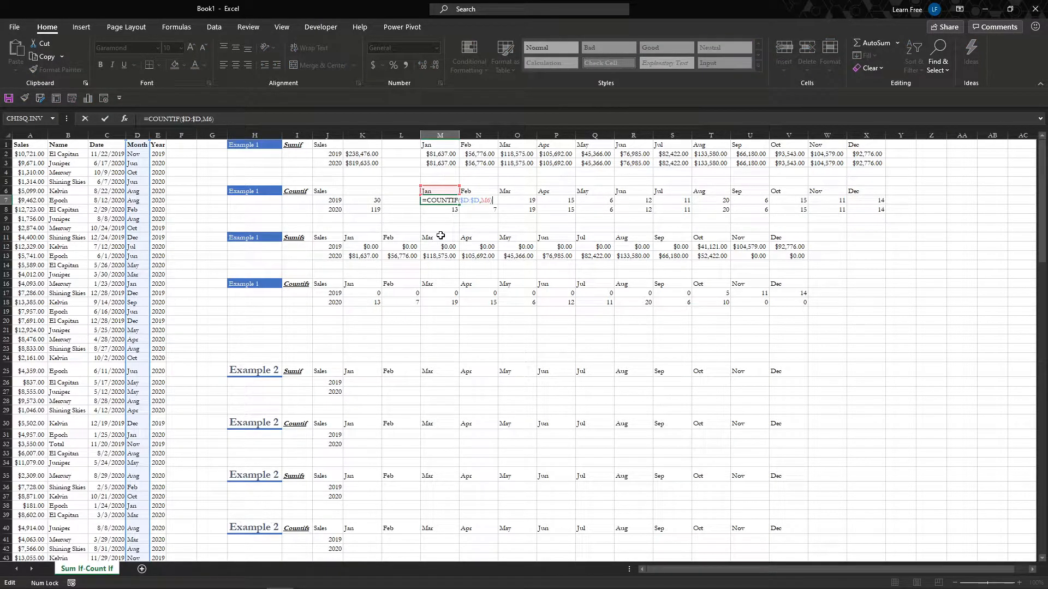
key(Return)
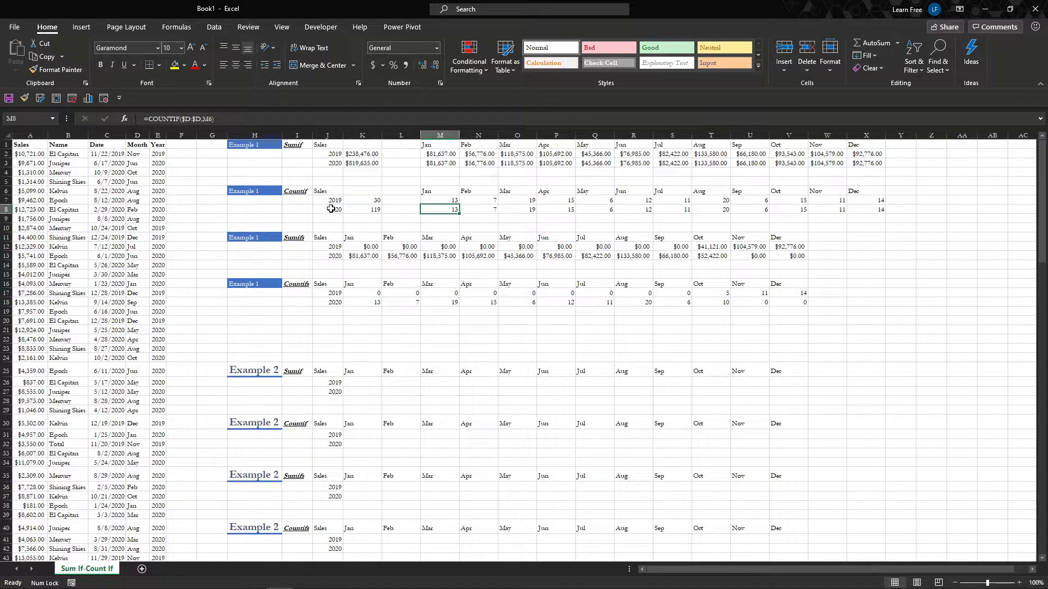
Step: Compare the monthly cells across the four Example 1 blocks and review the January COUNTIF formula in M7
drag(335, 292, 444, 339)
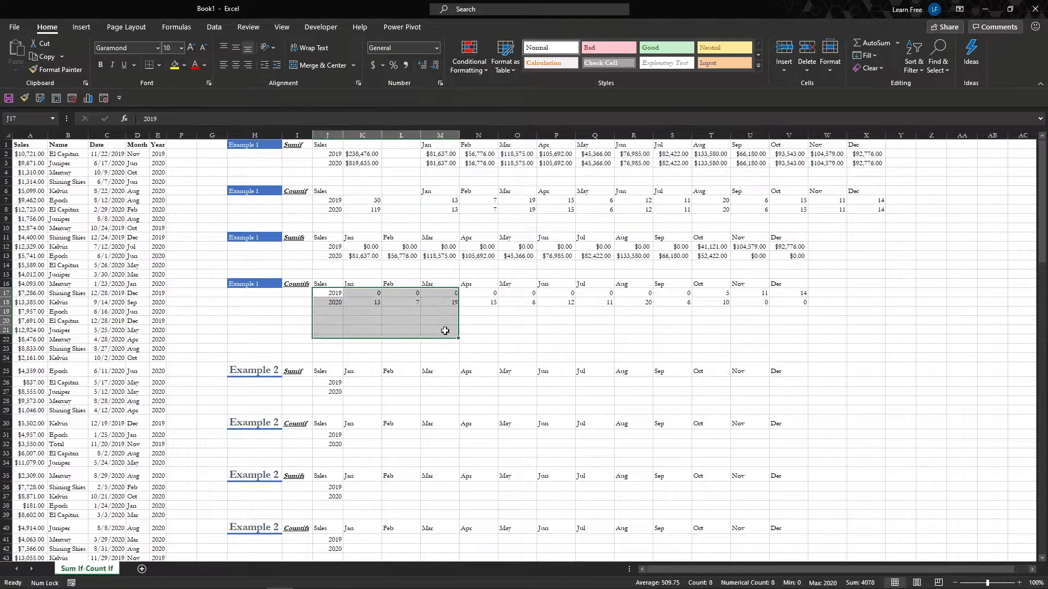
click(401, 302)
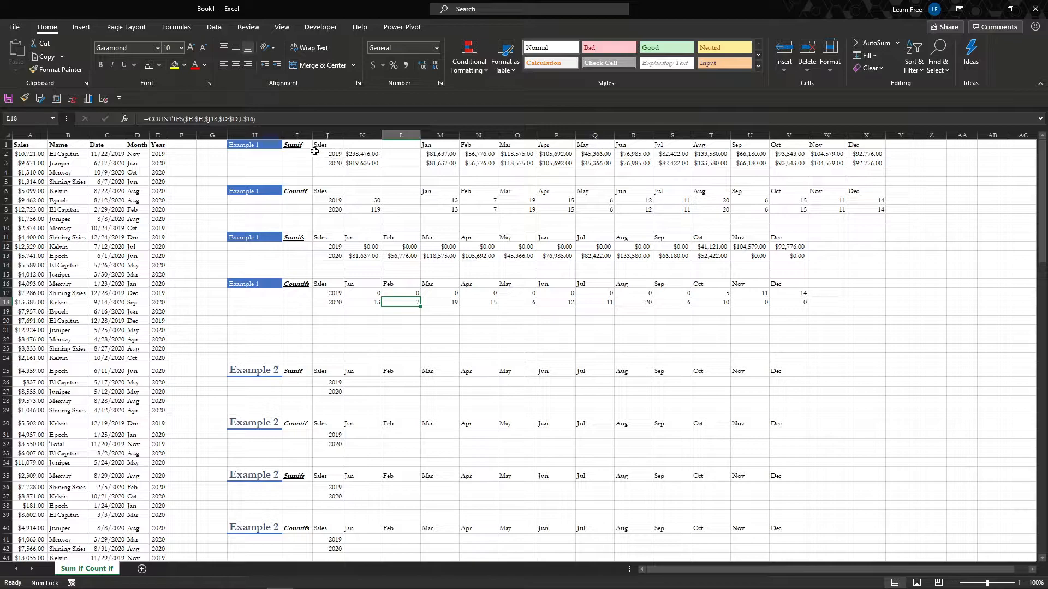
drag(469, 156, 835, 164)
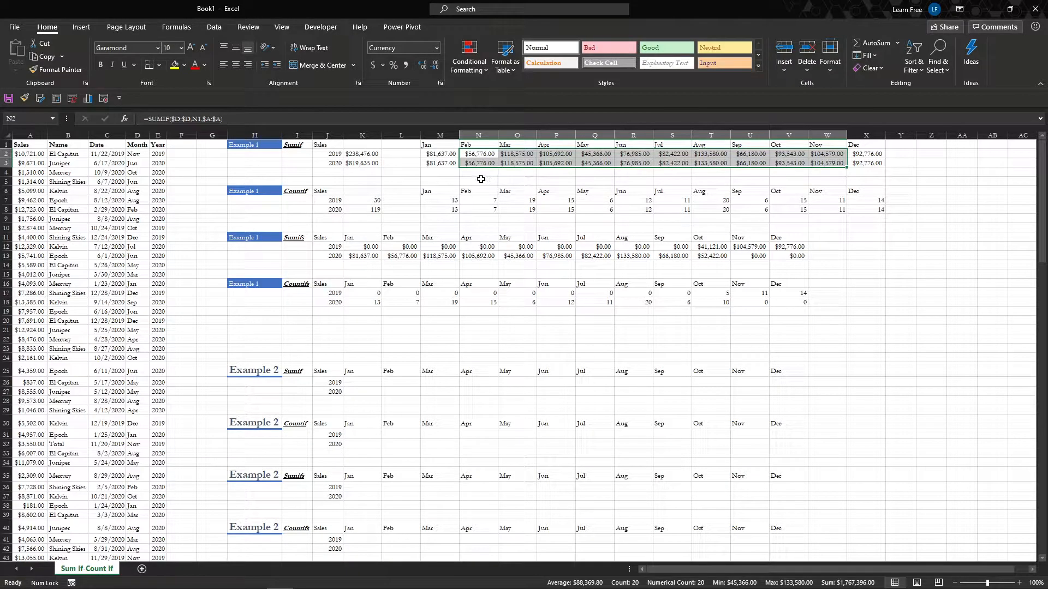
drag(440, 155, 431, 256)
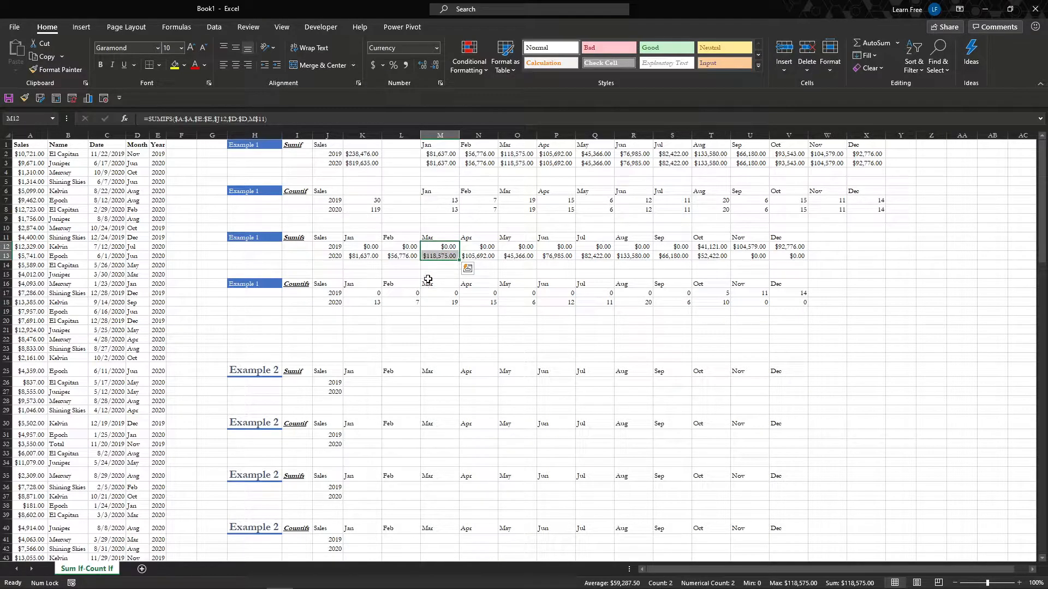
click(325, 256)
drag(364, 293, 365, 303)
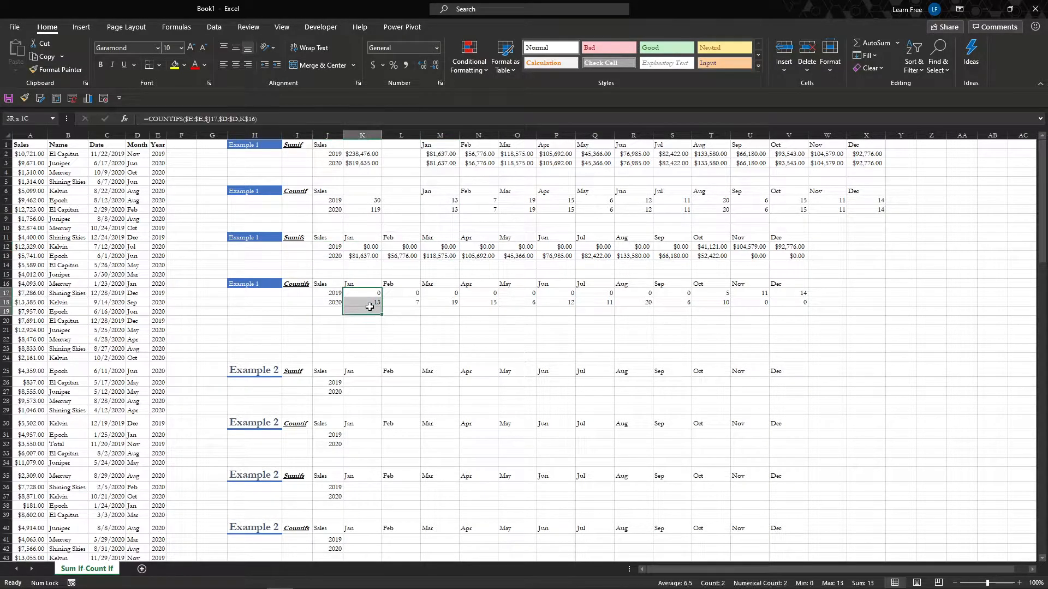
click(402, 247)
click(427, 202)
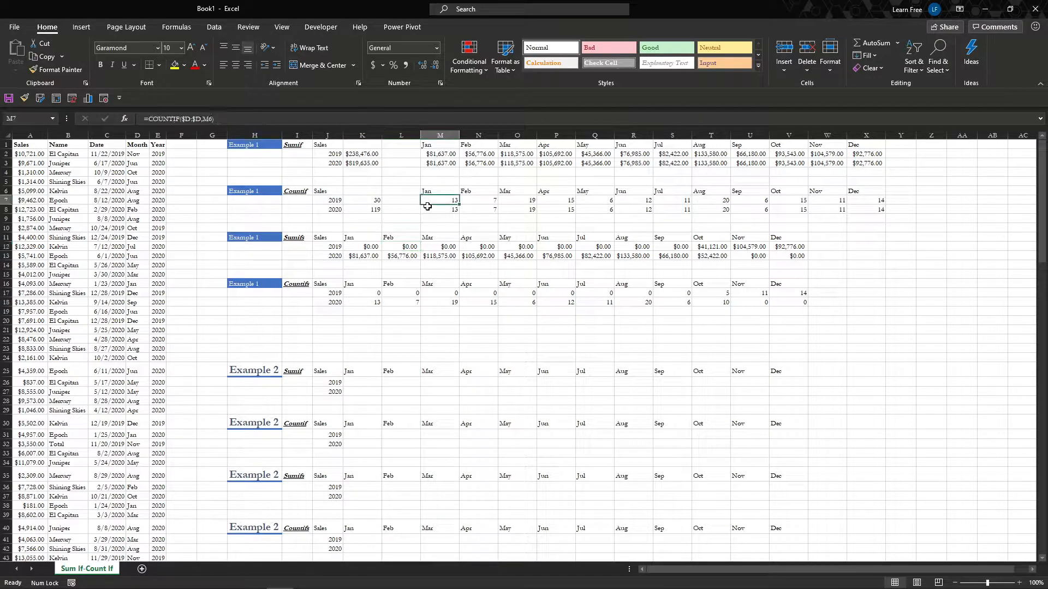
double_click(429, 201)
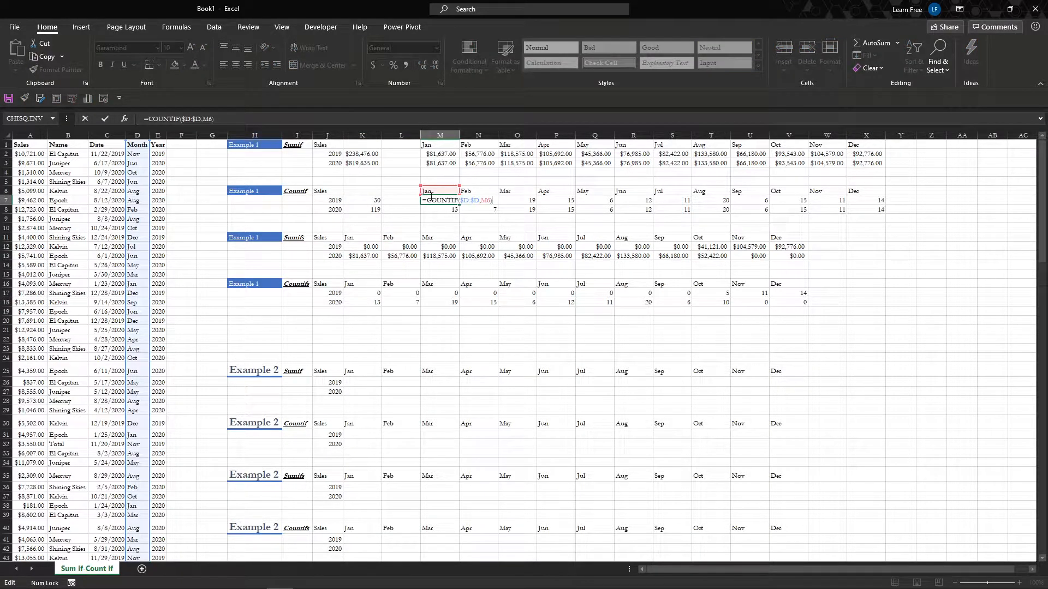
key(Escape)
Step: Examine the COUNTIFS formulas combining year and month criteria in M17, K17 and K18
click(437, 293)
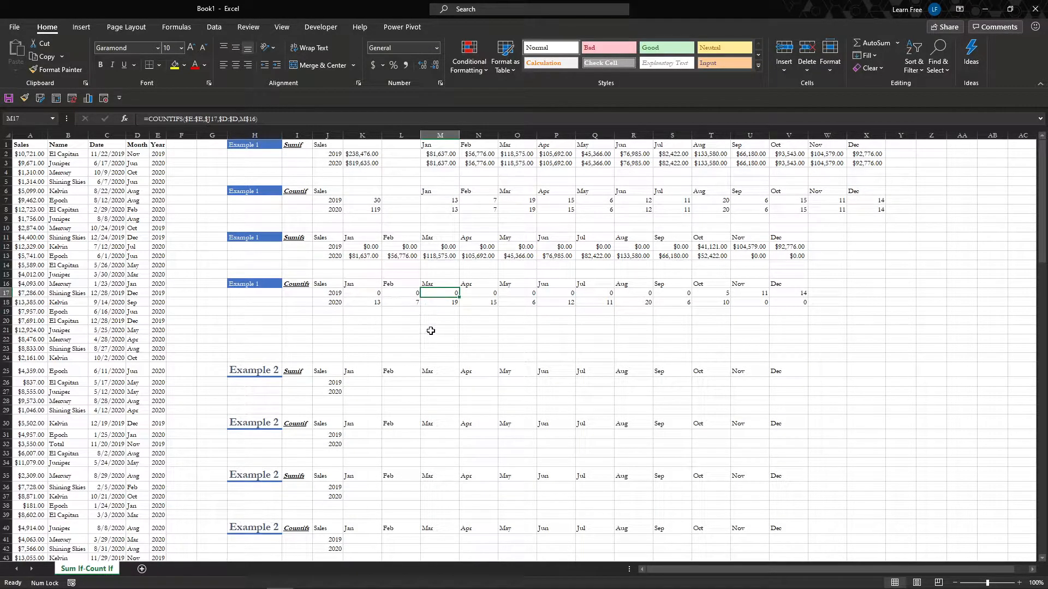
click(363, 293)
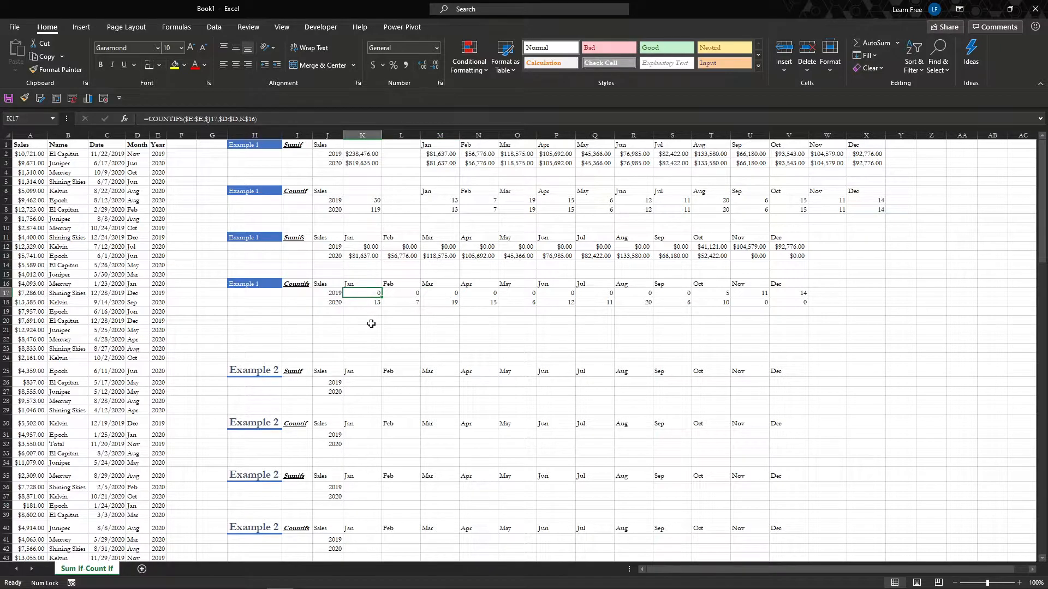
key(F2)
key(Escape)
click(359, 304)
key(F2)
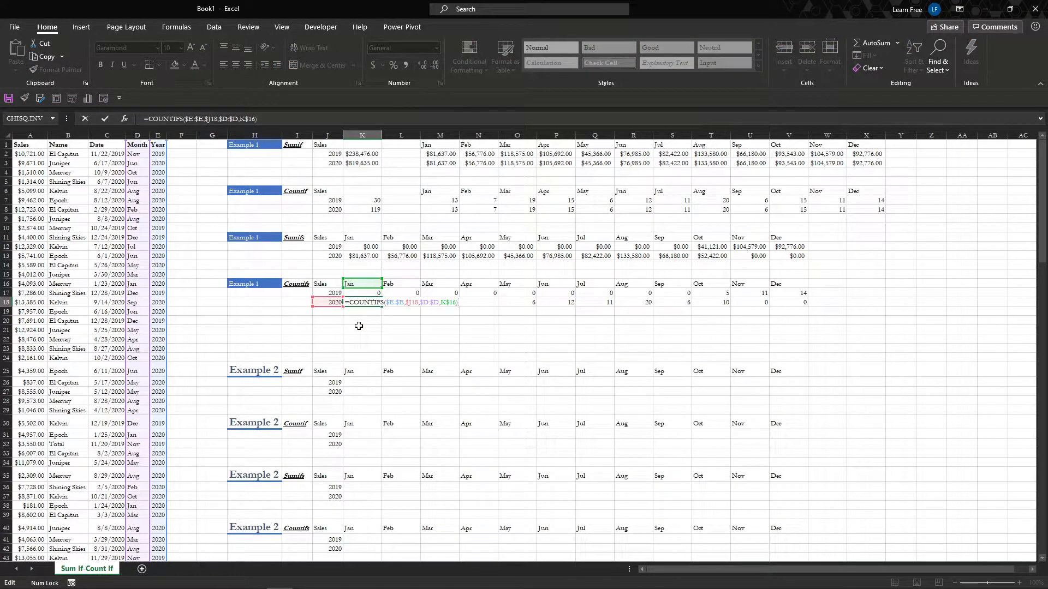
key(Escape)
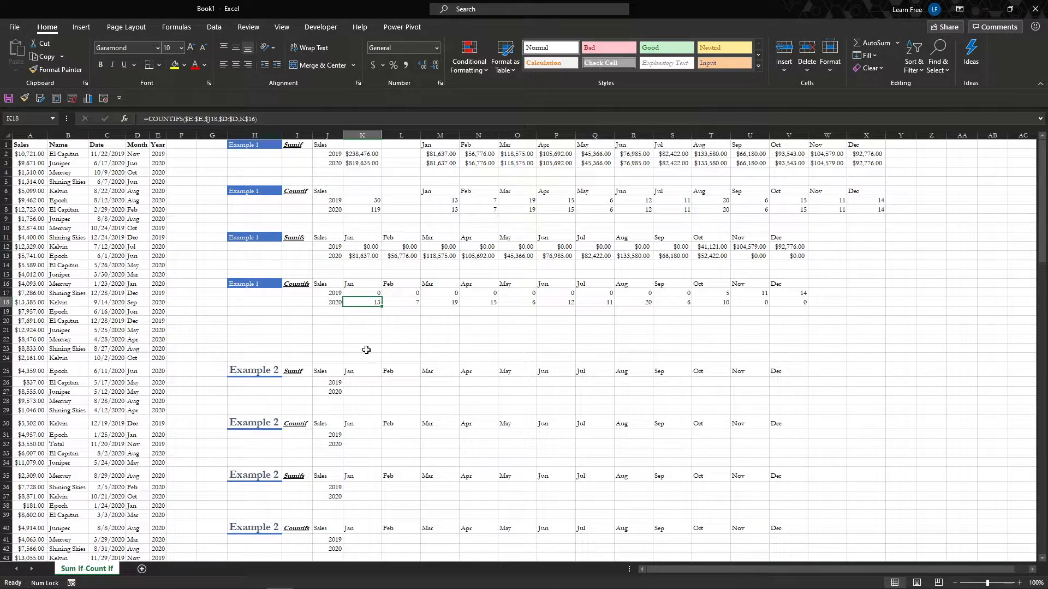
Step: Start a SUMIF formula in K26 of the Example 2 Sumif block, using the absolute Month column $D:$D as the range
click(353, 383)
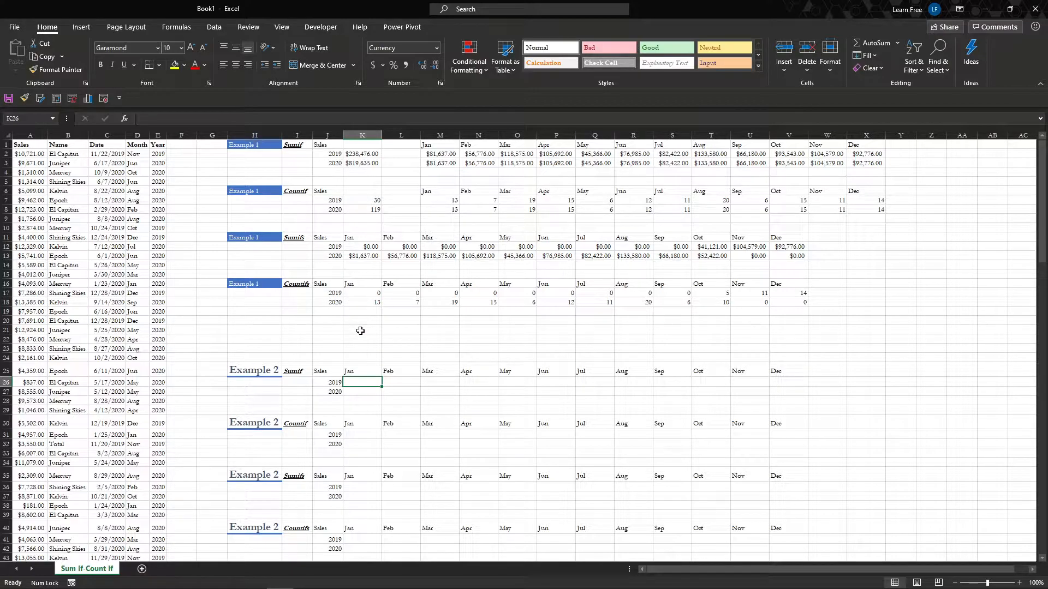
text(=SUMIF()
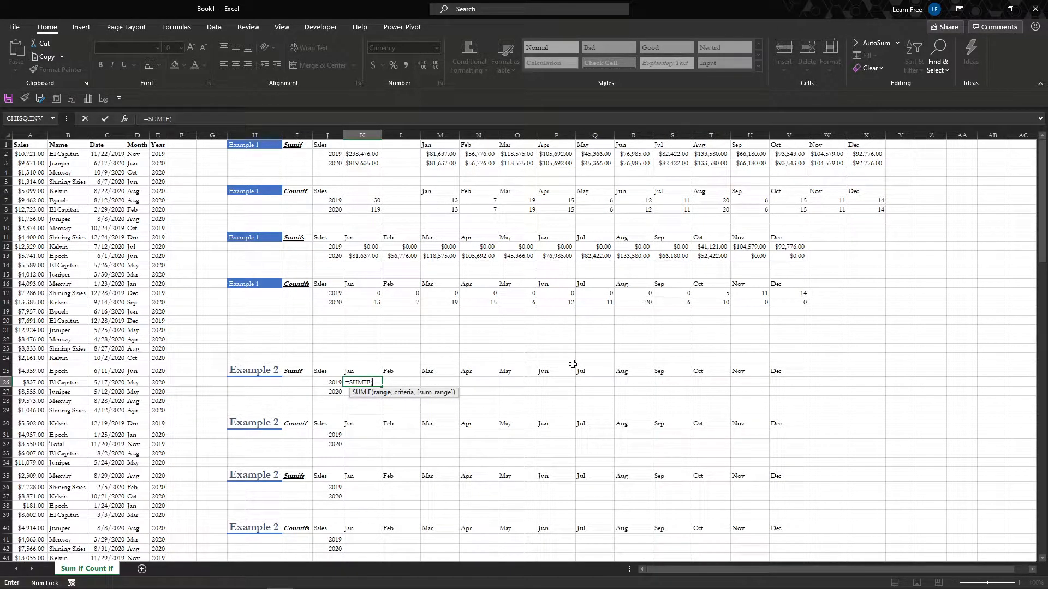
key(Left)
key(Left)
key(Left)
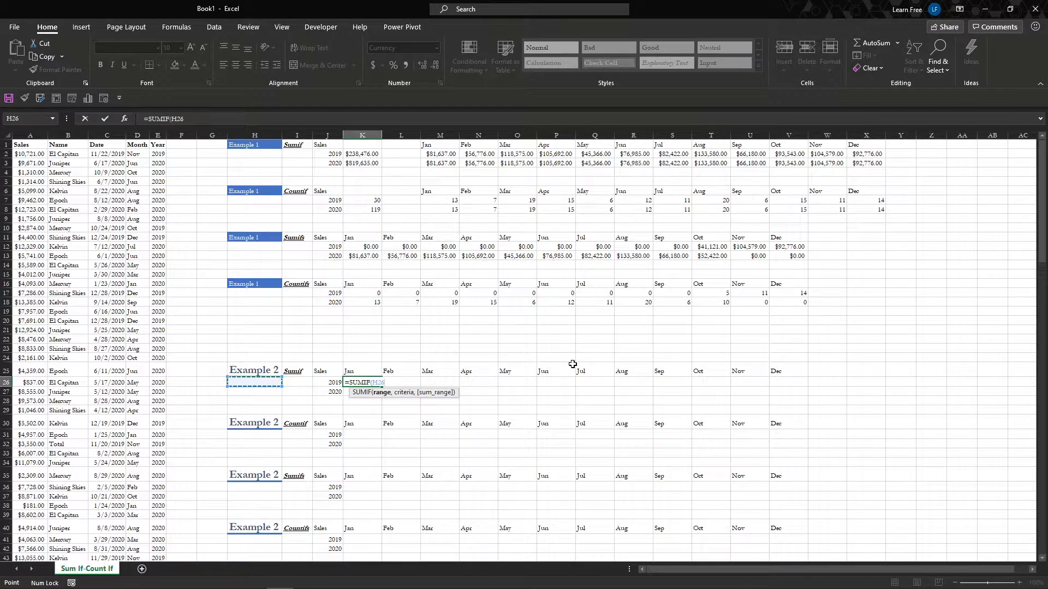
key(Left)
key(Left)
key(Left)
key(Left)
key(ctrl+space)
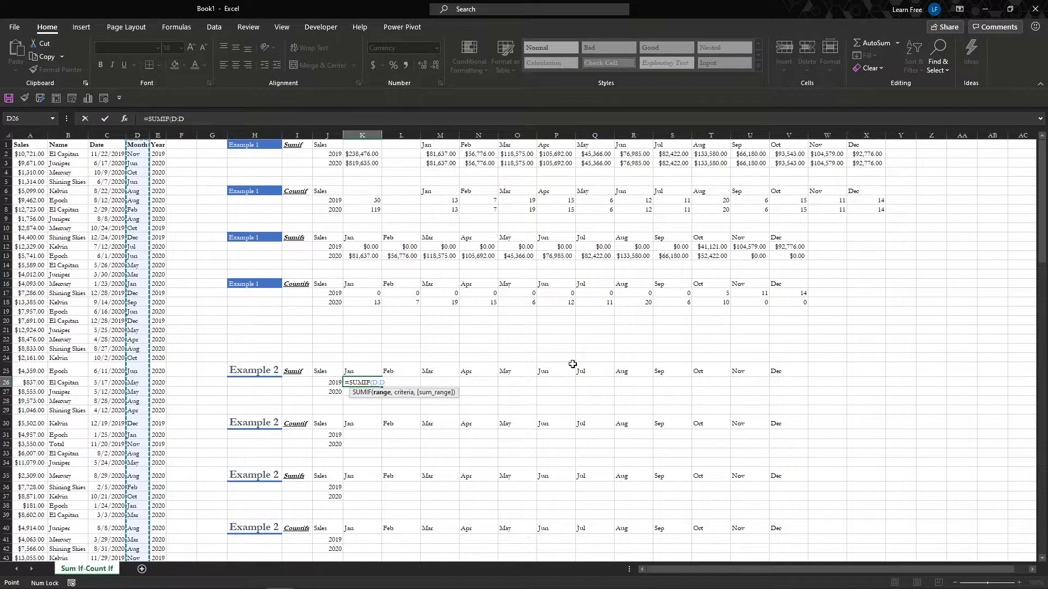
key(Right)
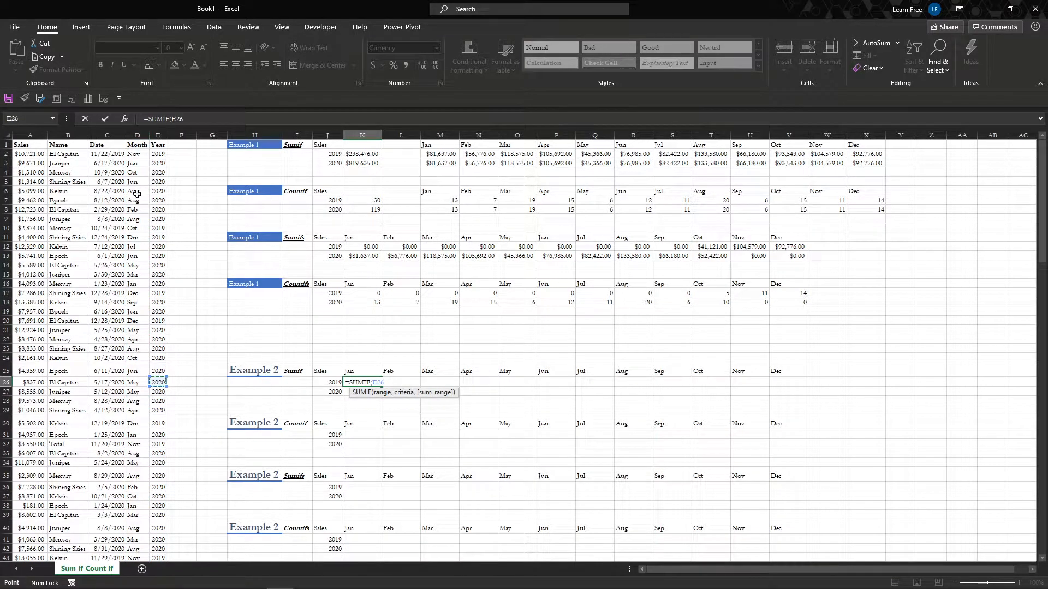
click(132, 134)
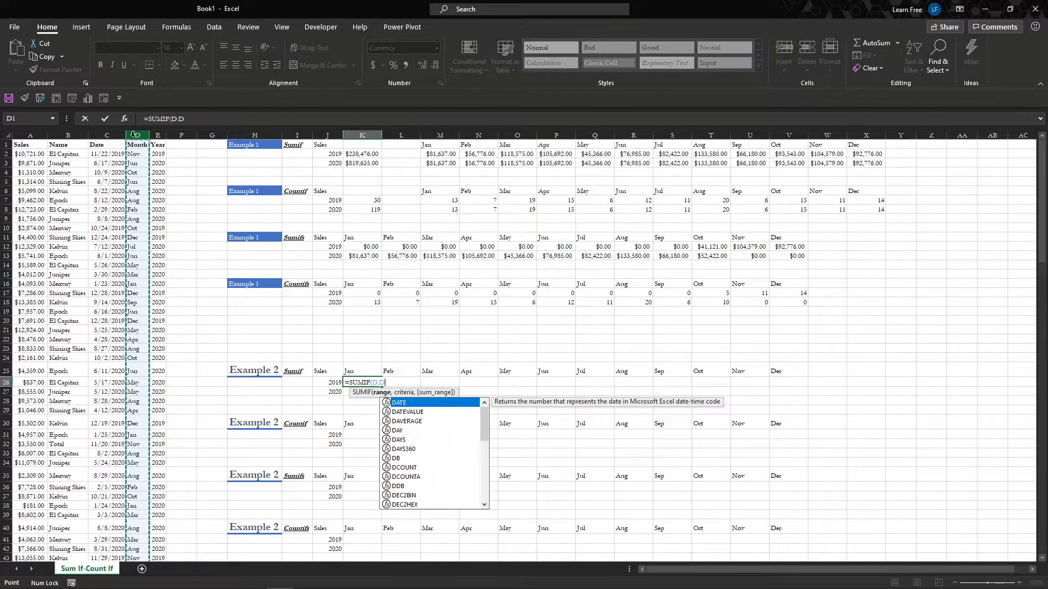
key(F4)
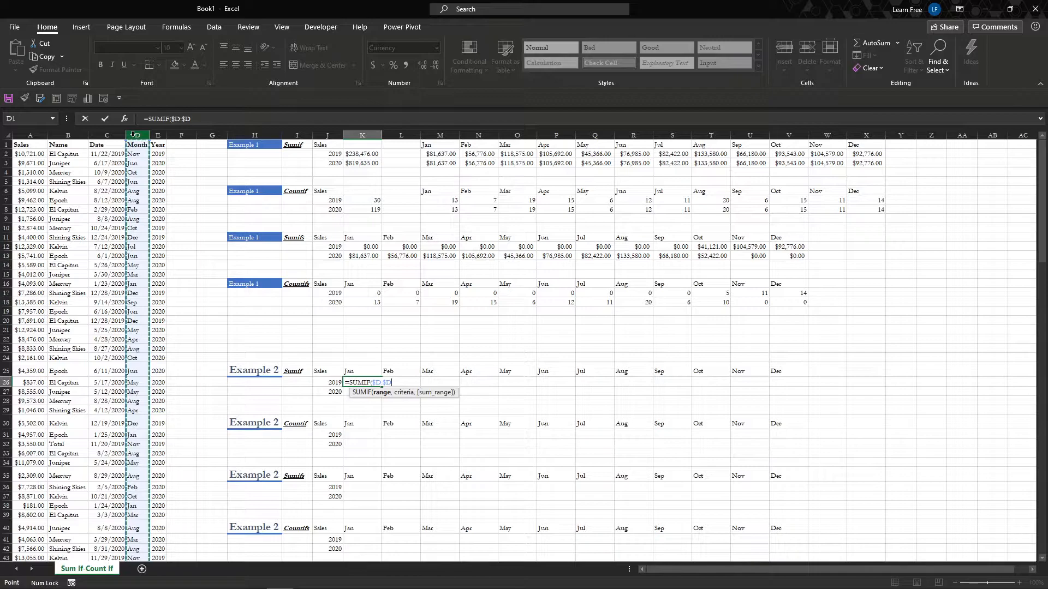
Step: Complete the K26 SUMIF formula with the January header K25 as criterion and the absolute Sales column $A:$A as sum range
text(,)
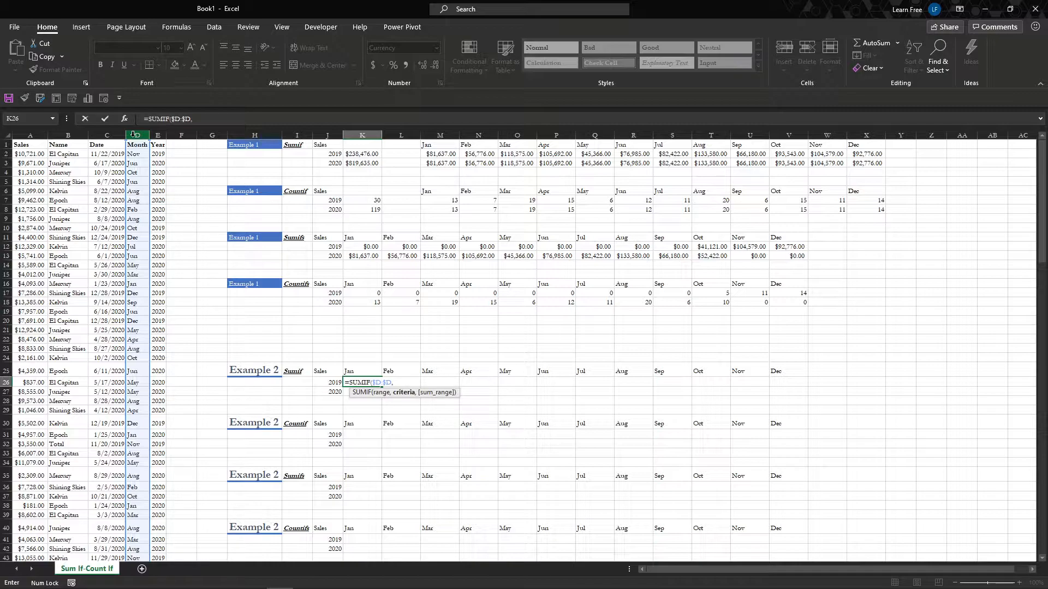
click(364, 370)
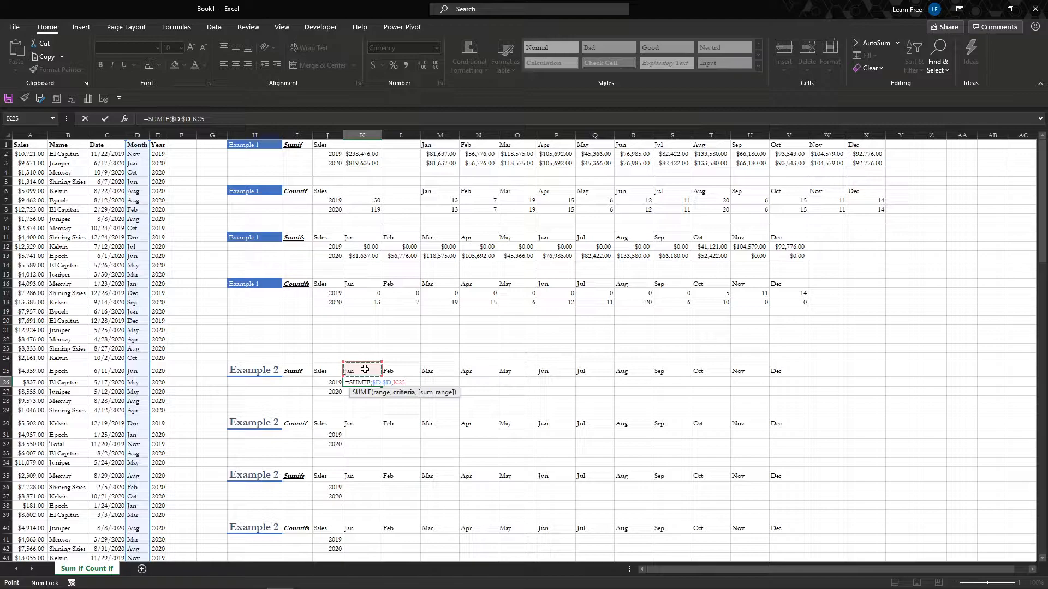
text(,)
click(29, 135)
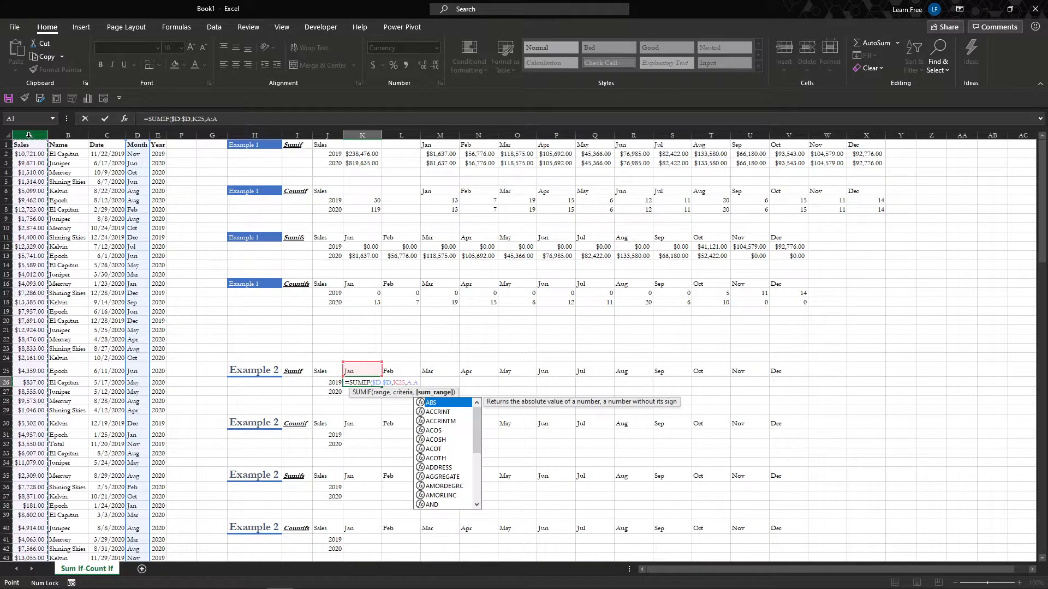
key(F4)
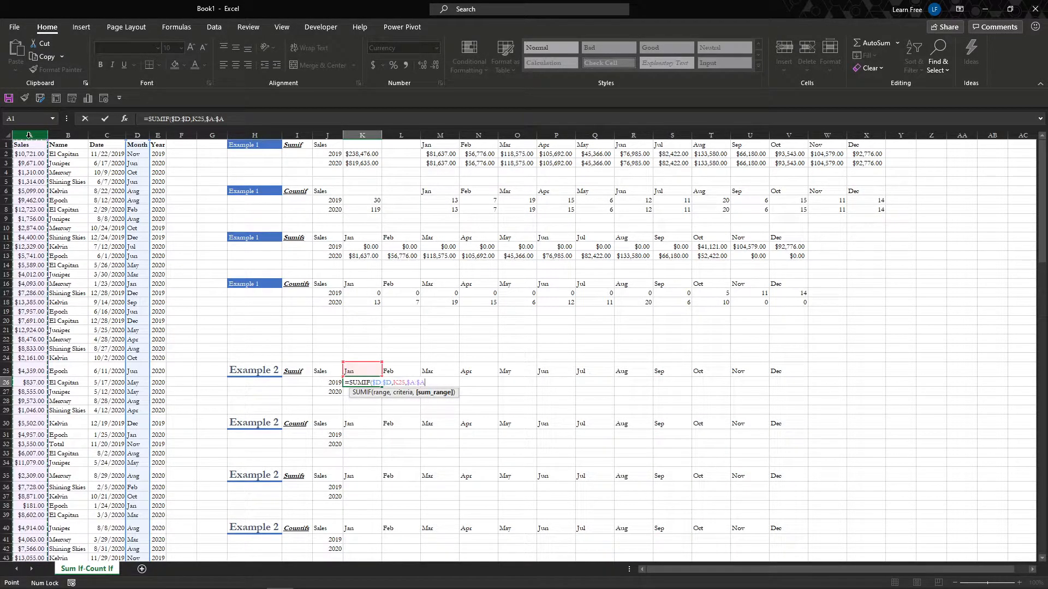
text())
key(Return)
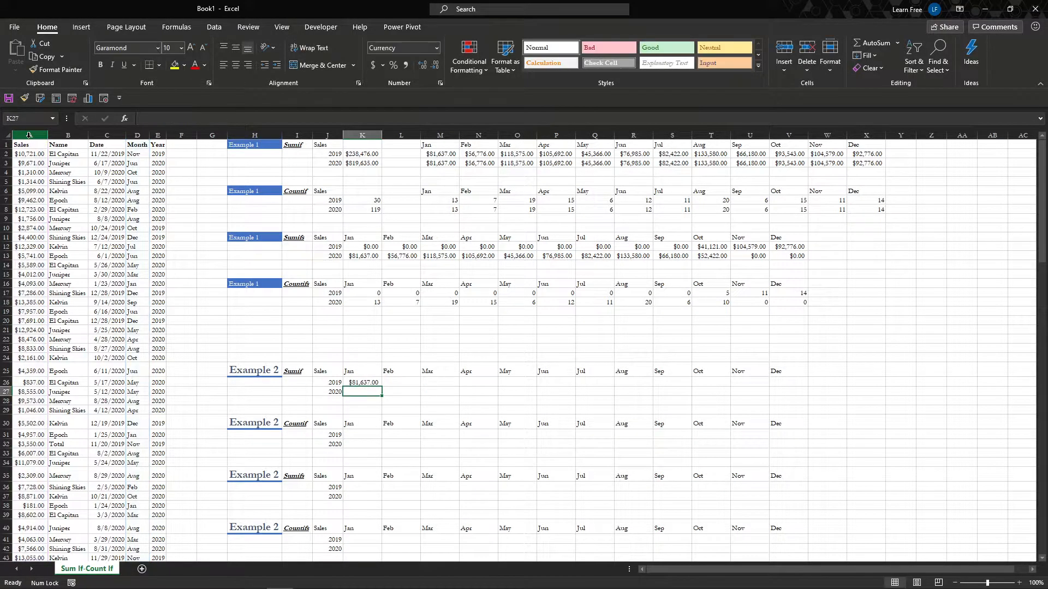
Step: Compare the new January SUMIF in K26 with the Example 1 result in M2 and inspect its references
click(367, 382)
ctrl+click(439, 154)
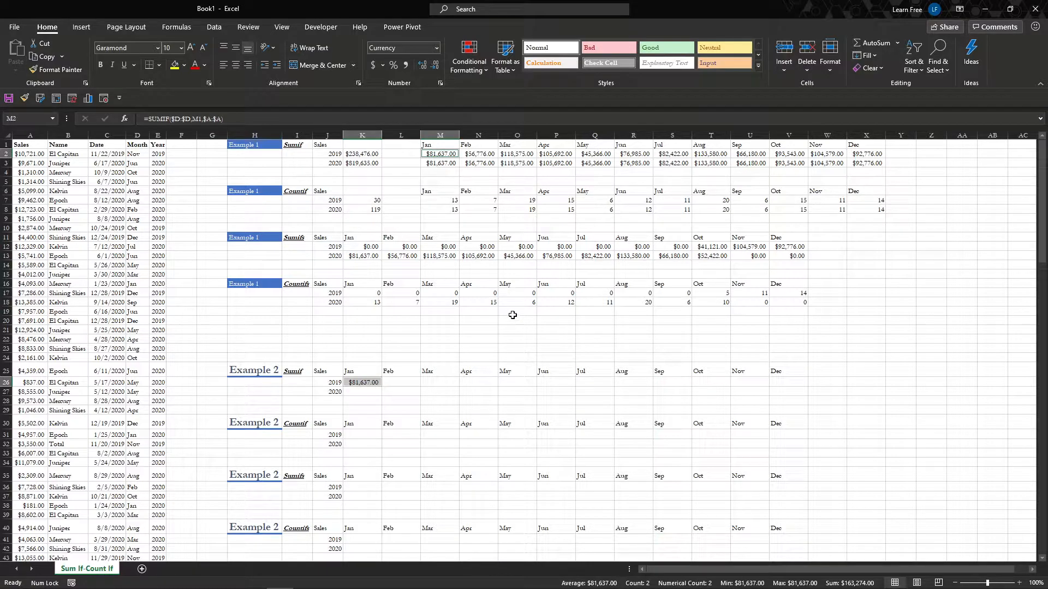
click(370, 380)
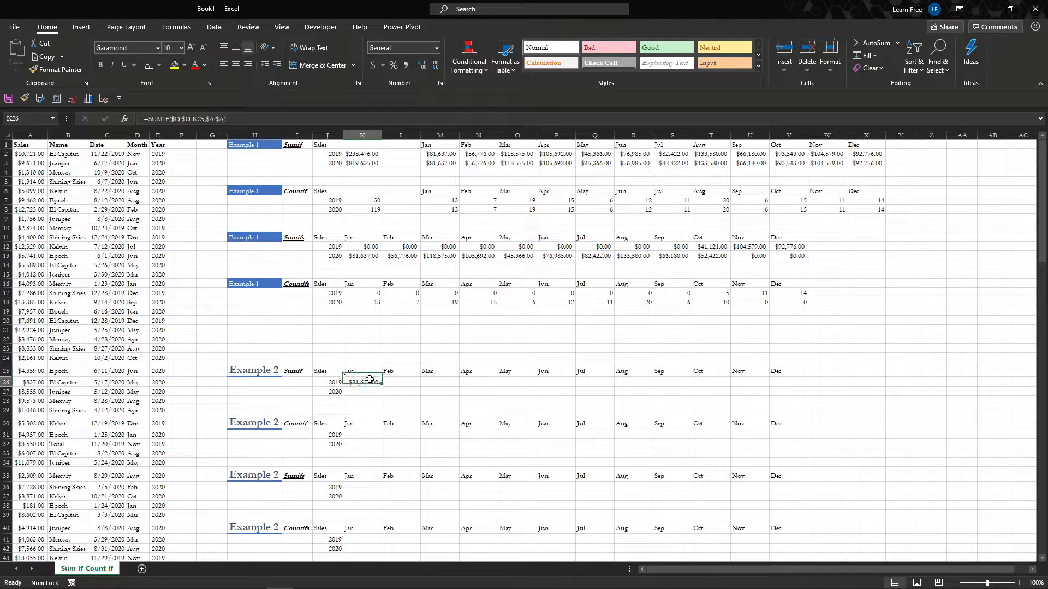
key(F2)
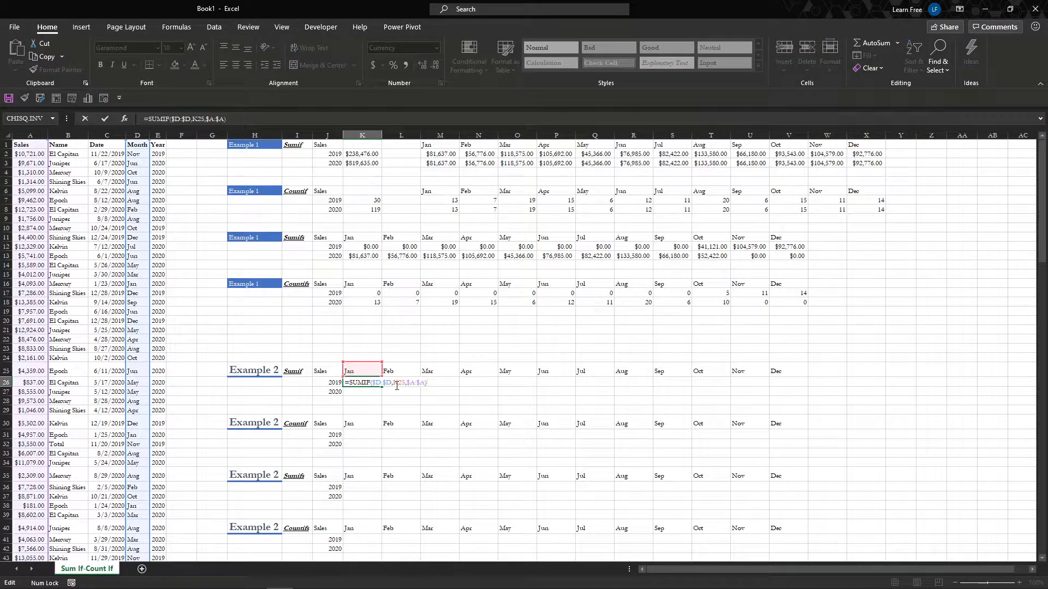
key(Escape)
Step: Fill the 2019 SUMIF formula from K26 across to the December column in V26
mouse_move(383, 387)
mouse_down()
mouse_move(796, 385)
mouse_move(385, 384)
mouse_up()
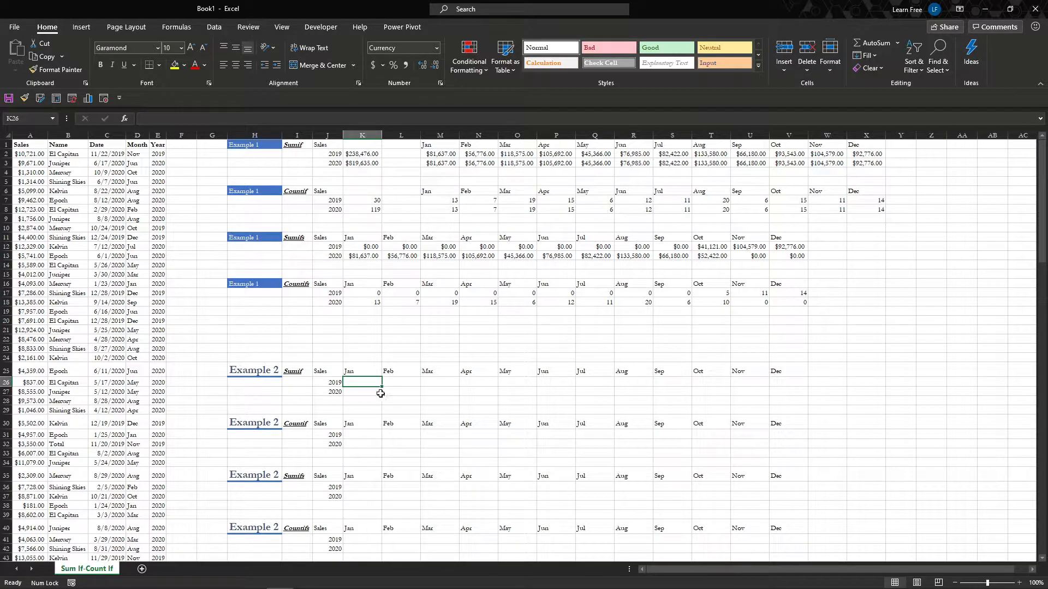
key(ctrl+z)
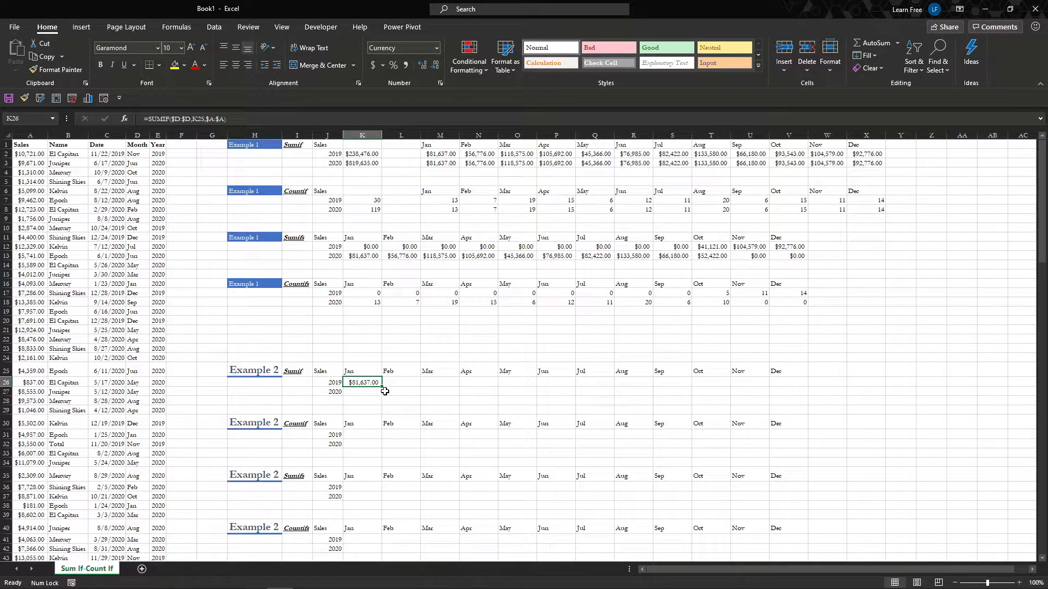
drag(383, 388, 817, 388)
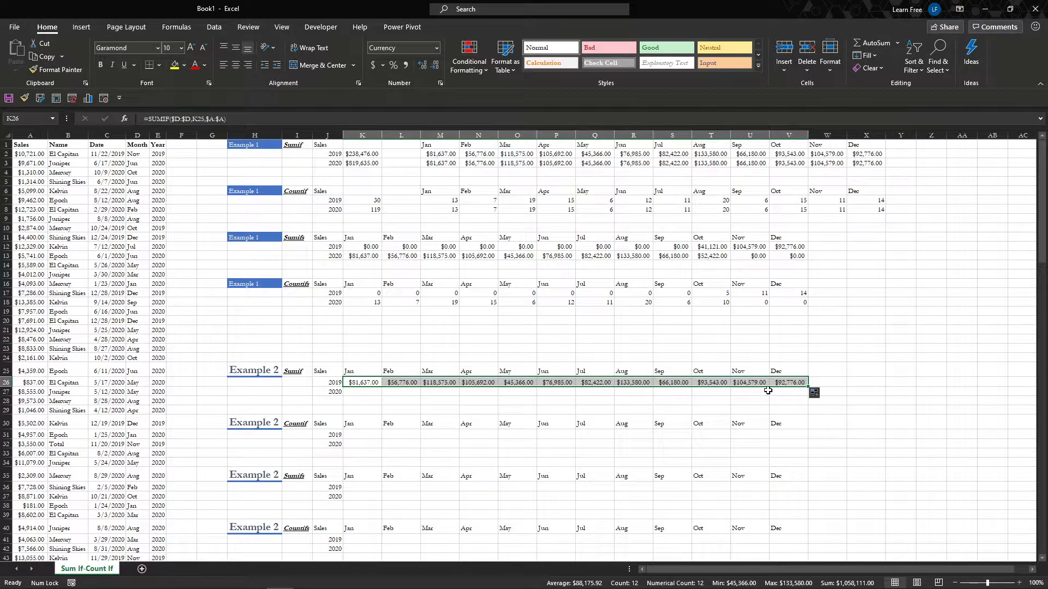
Step: Compare the December, June and January results in Example 2 row 26 with the matching Example 1 cells in row 2
click(789, 386)
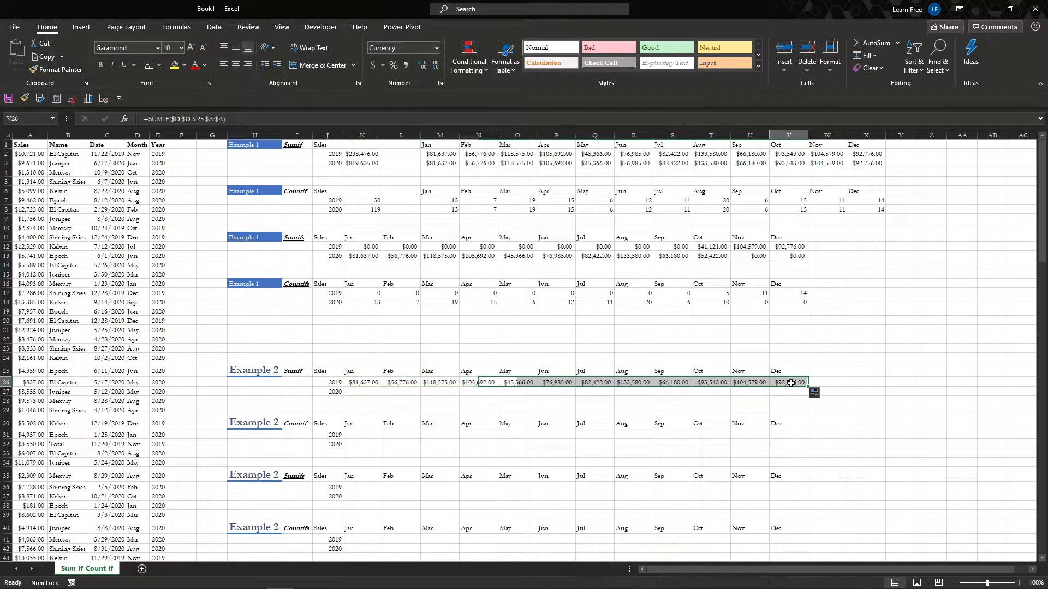
click(865, 154)
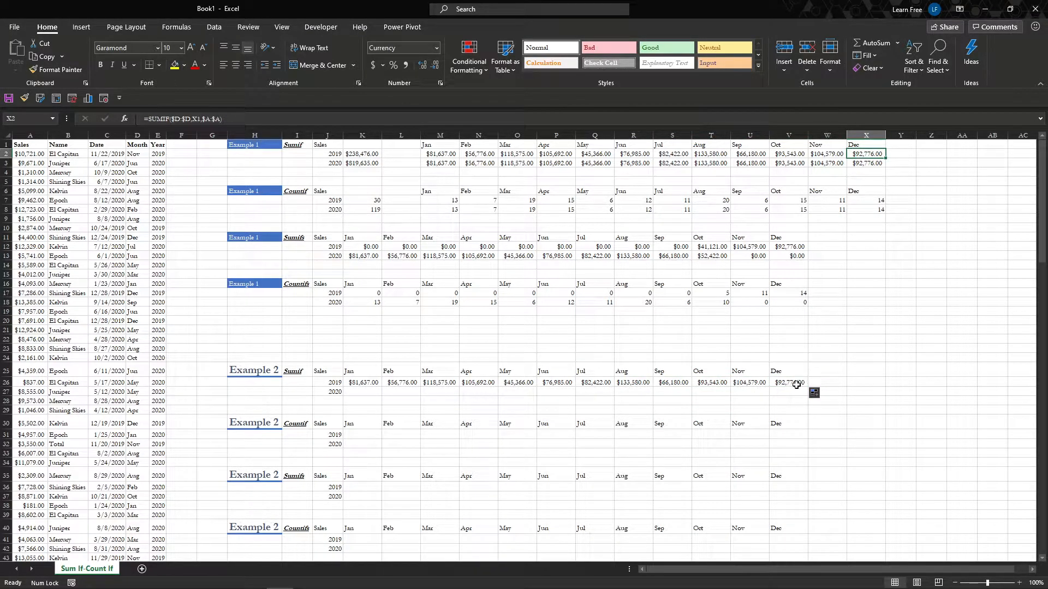
click(555, 385)
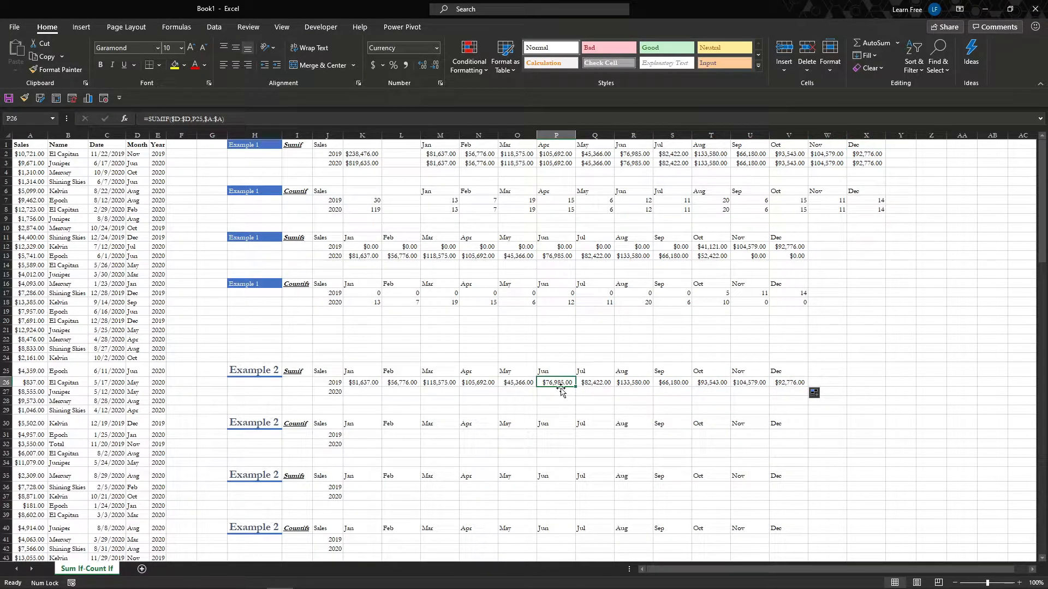
click(626, 155)
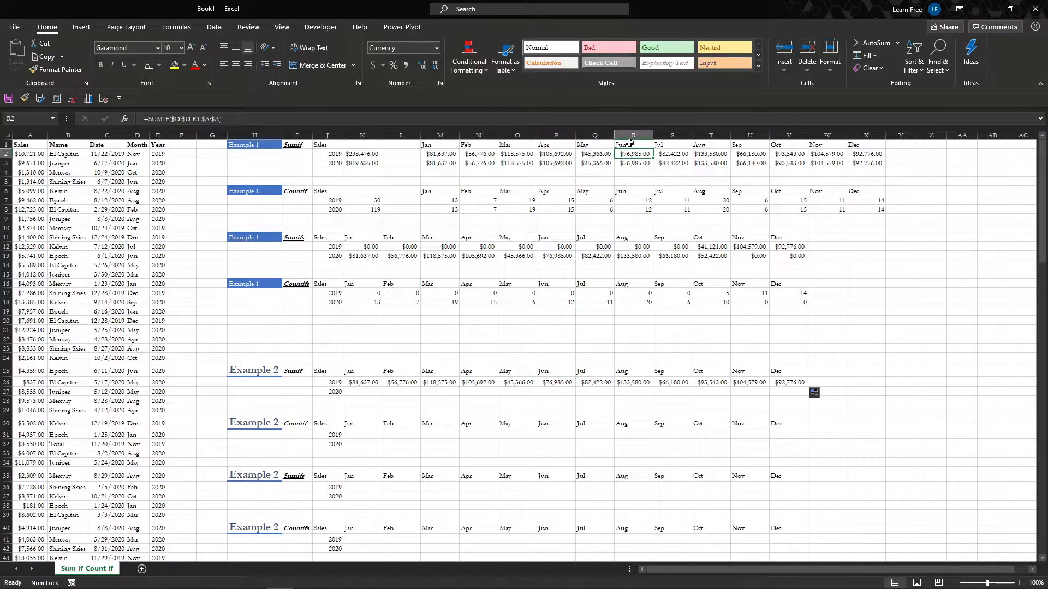
click(443, 155)
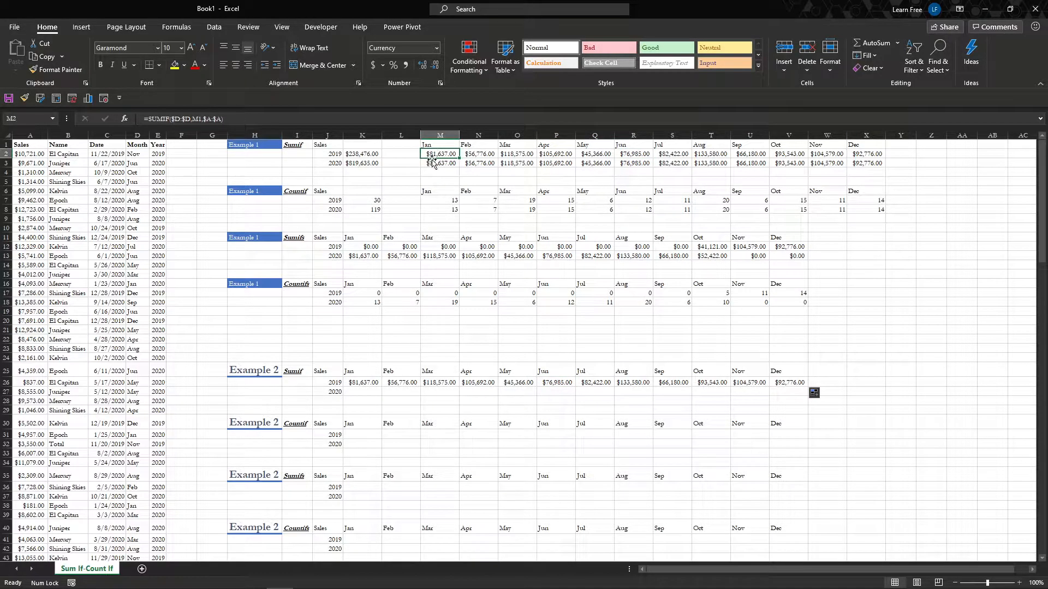
click(363, 383)
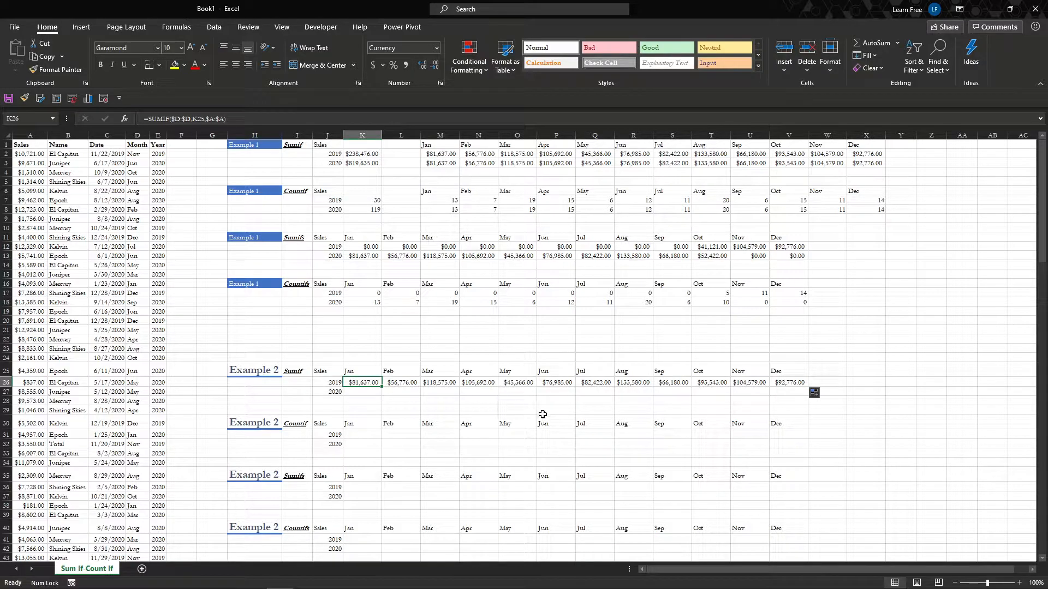
Step: Start a SUMIF formula in K27 for the 2020 row, using the absolute Month column $D:$D as the range
click(361, 393)
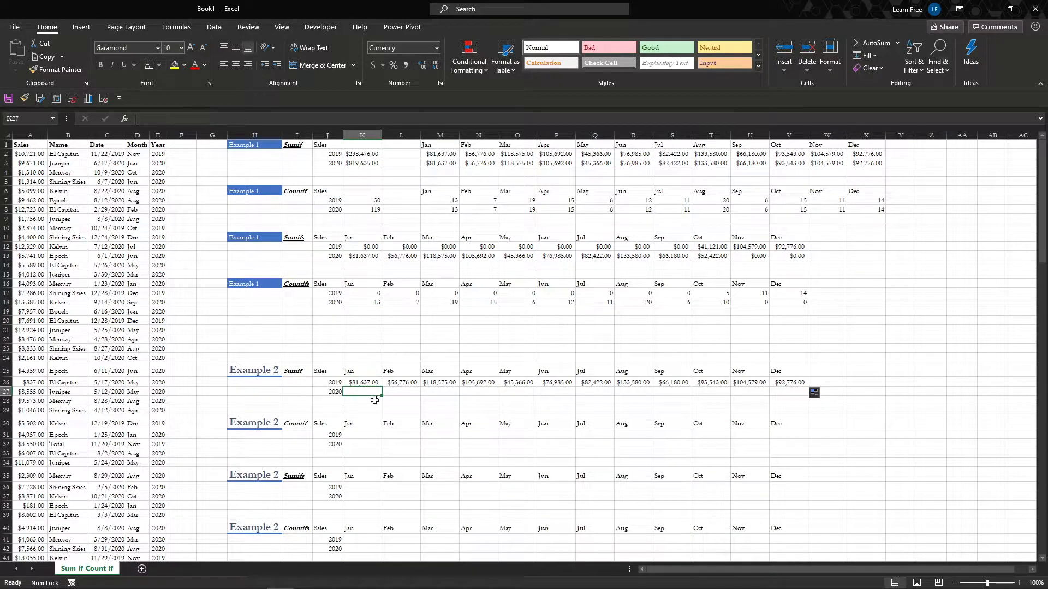
text(=)
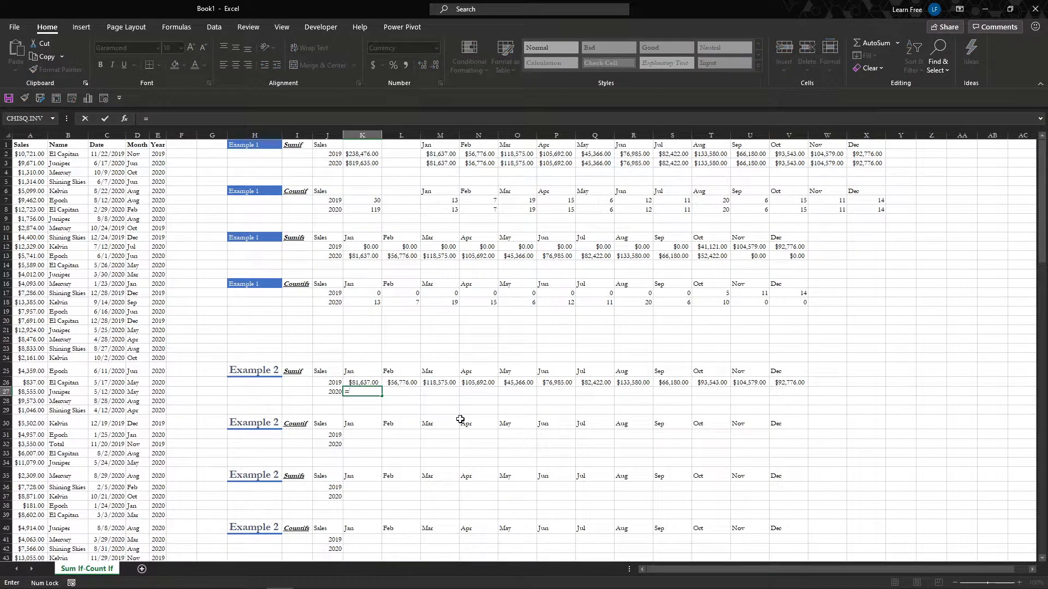
text(SUMIF()
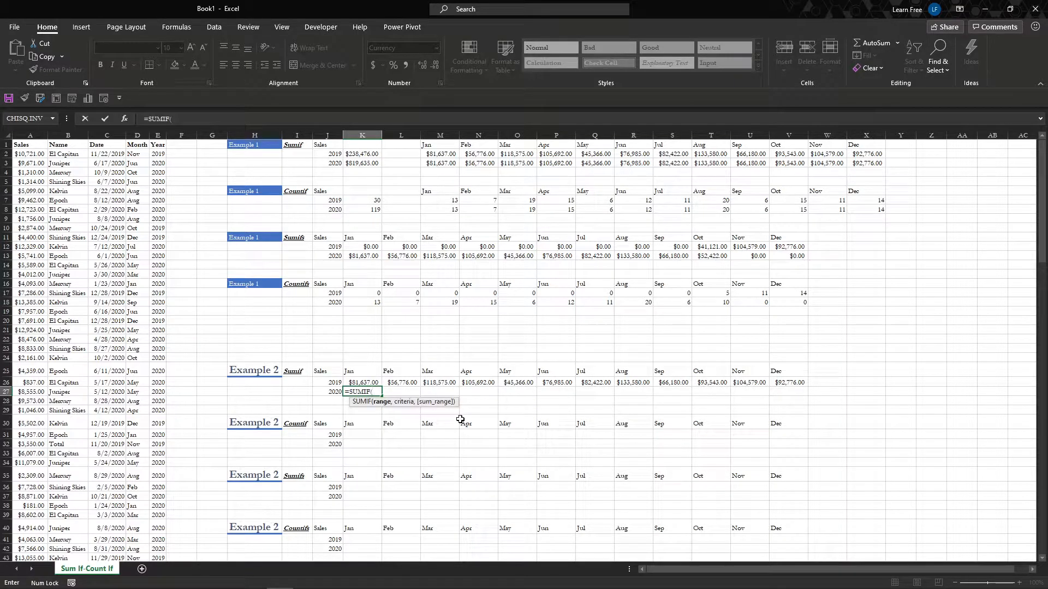
key(Left)
key(Left)
key(Left)
key(Left)
key(Left)
key(Left)
key(Left)
key(Left)
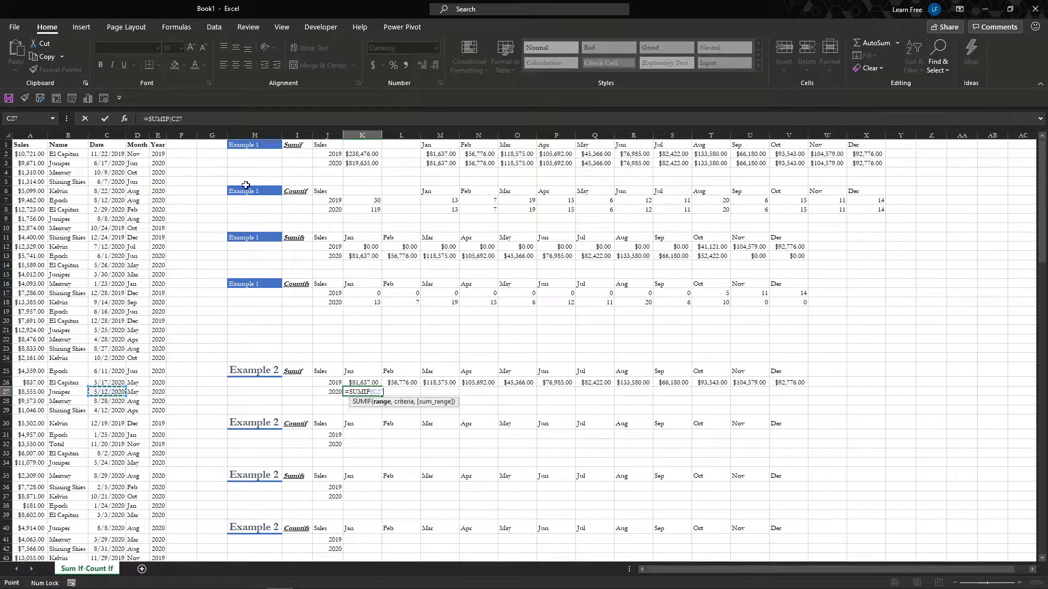
click(133, 135)
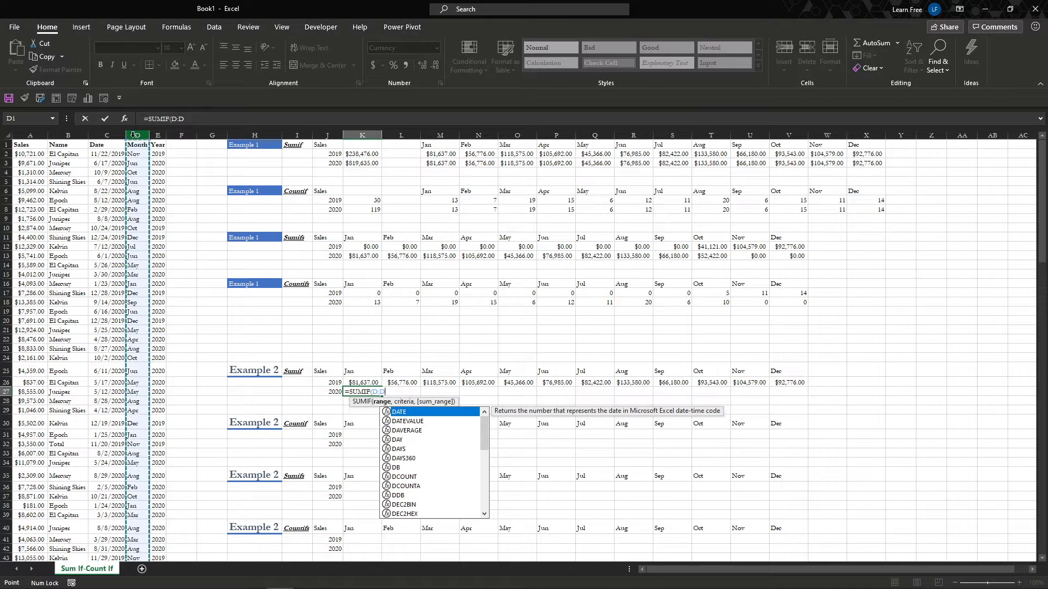
key(F4)
text(,)
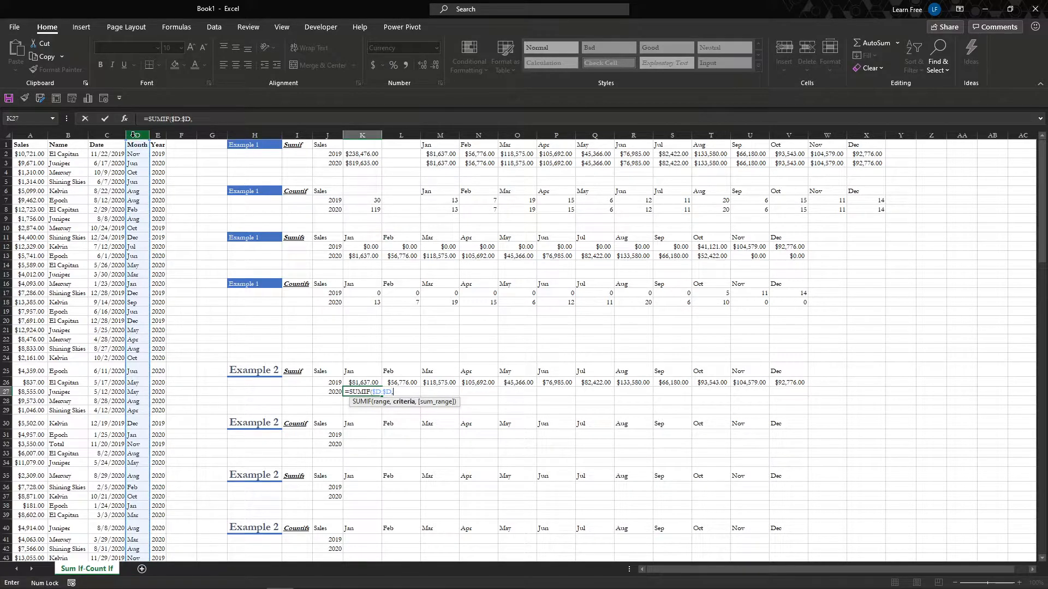
Step: Complete the K27 SUMIF formula with K25 as criterion and the absolute Sales column $A:$A as sum range
click(358, 370)
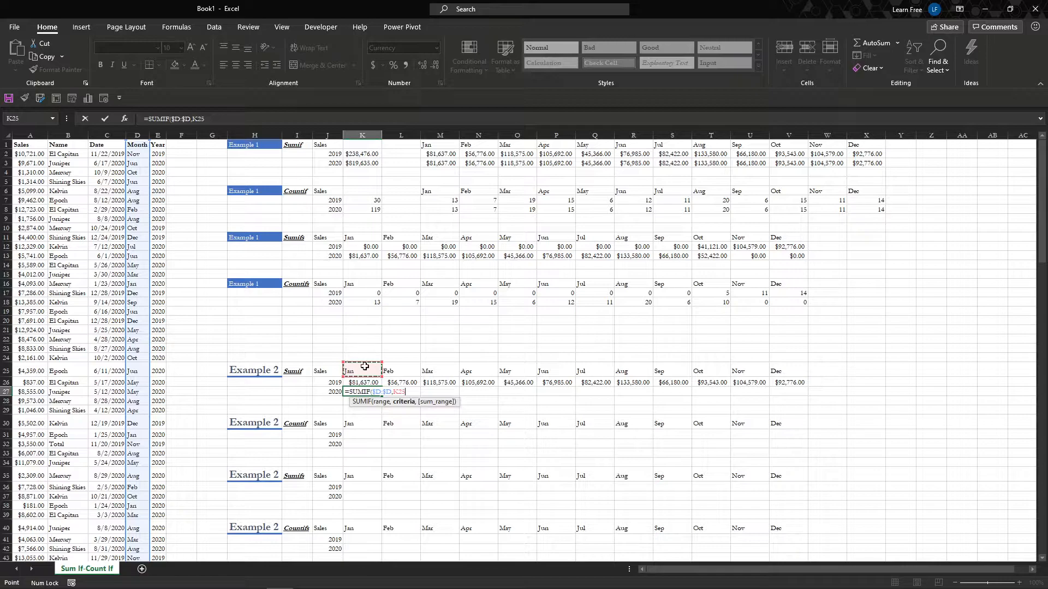
text(,)
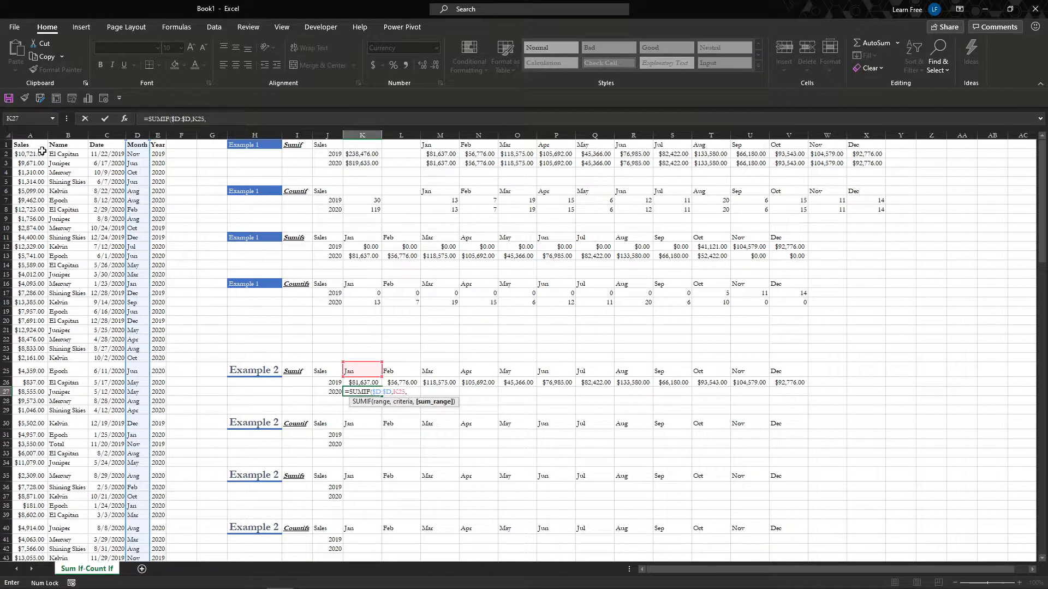
click(20, 132)
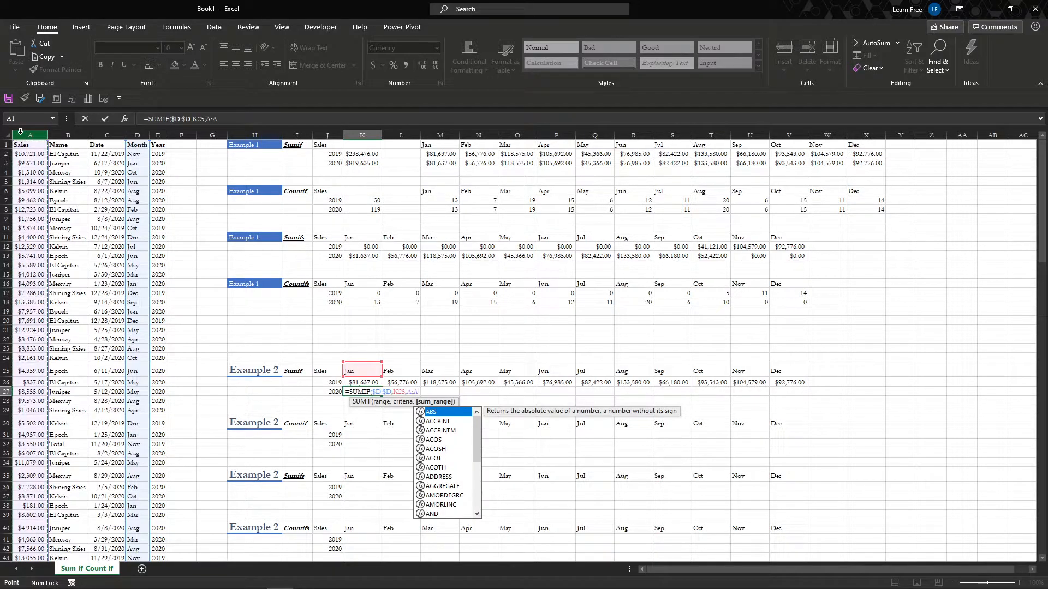
key(F4)
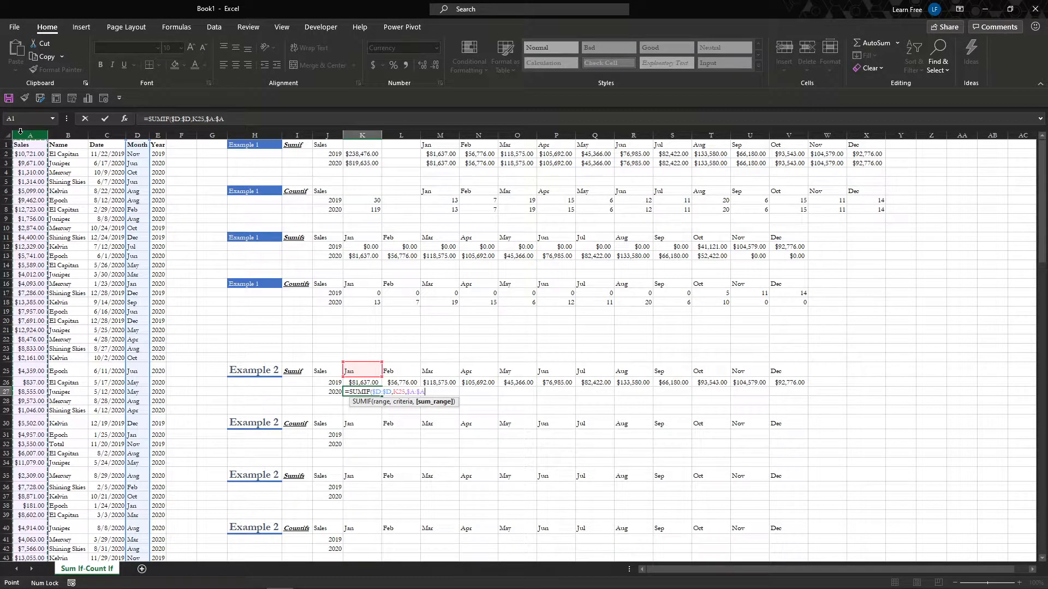
key(Return)
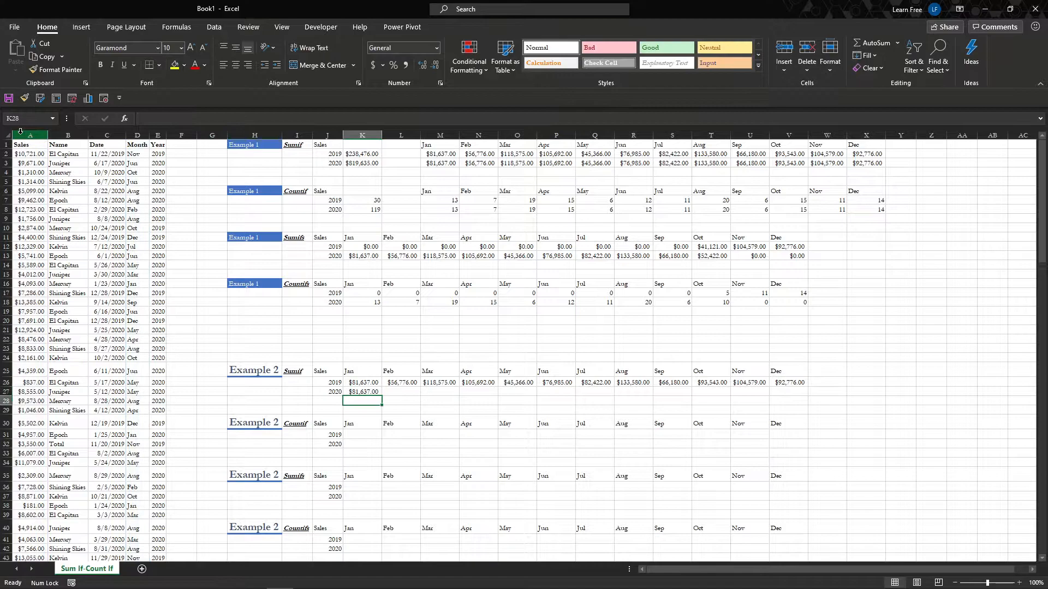
Step: Fill the 2020 SUMIF formula from K27 across to the December column in V27
click(374, 392)
drag(381, 394, 800, 396)
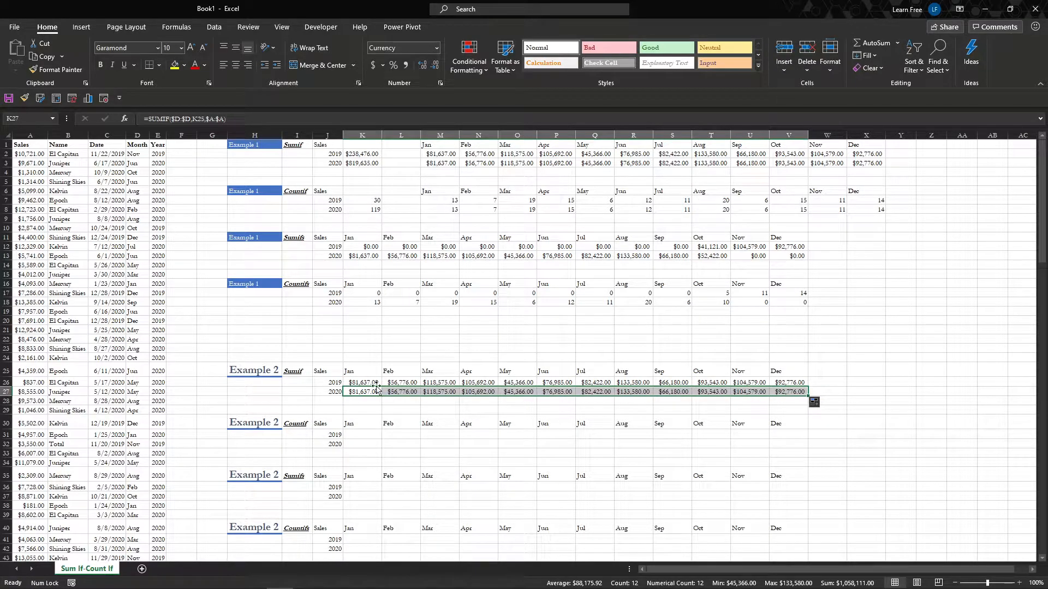
click(741, 410)
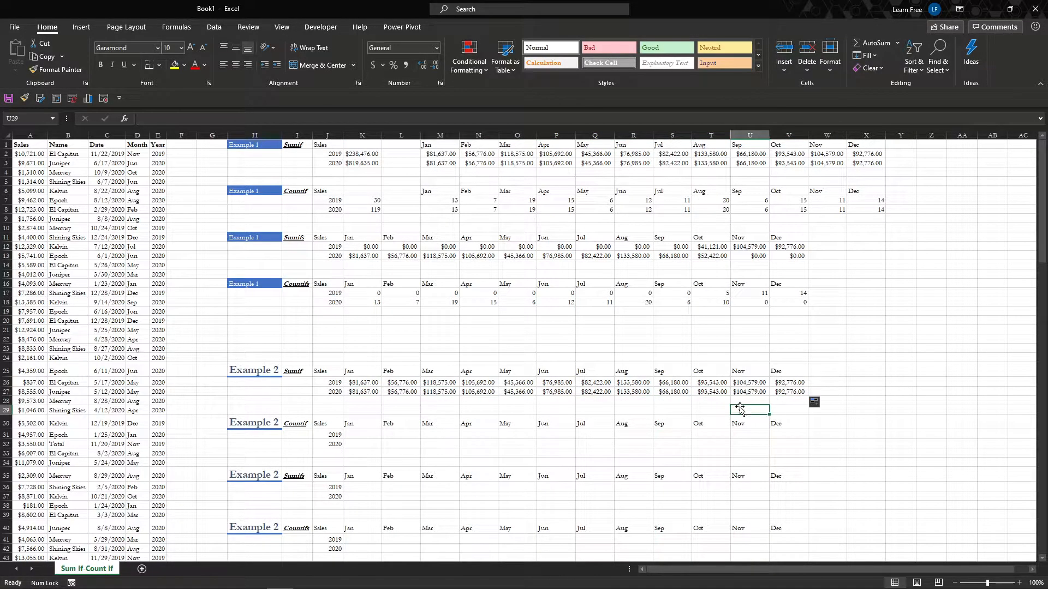
Step: Examine the Example 1 January SUMIF formula in M2 and the yearly SUMIF formula in K2
click(443, 155)
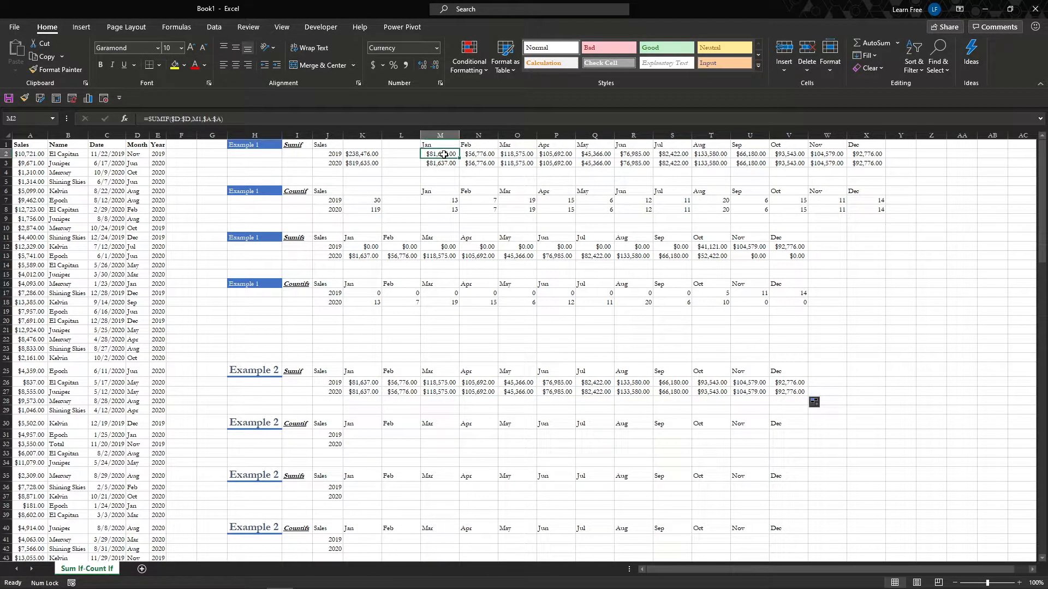
click(327, 162)
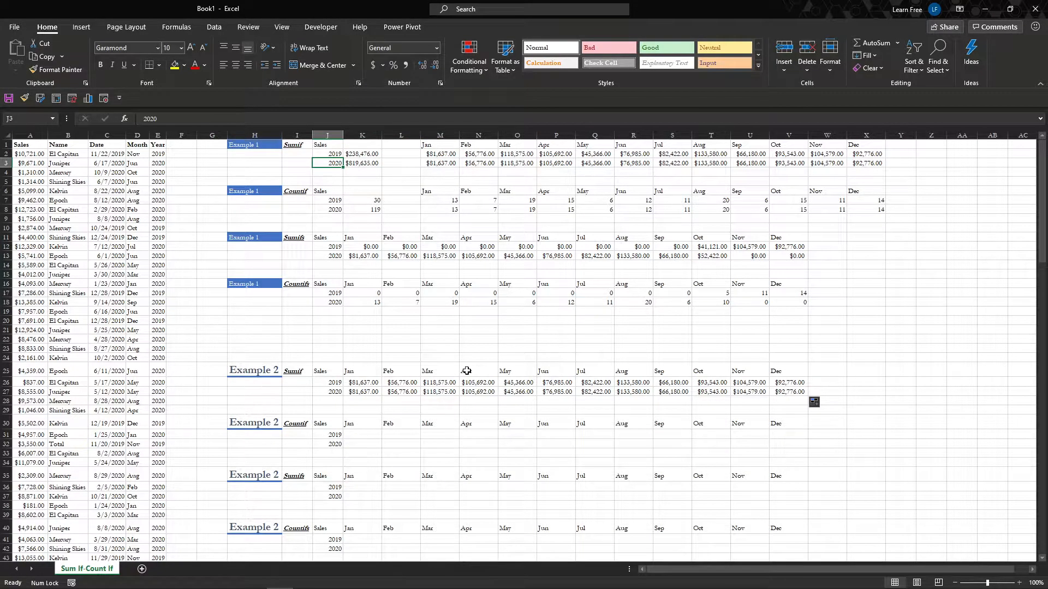
click(365, 151)
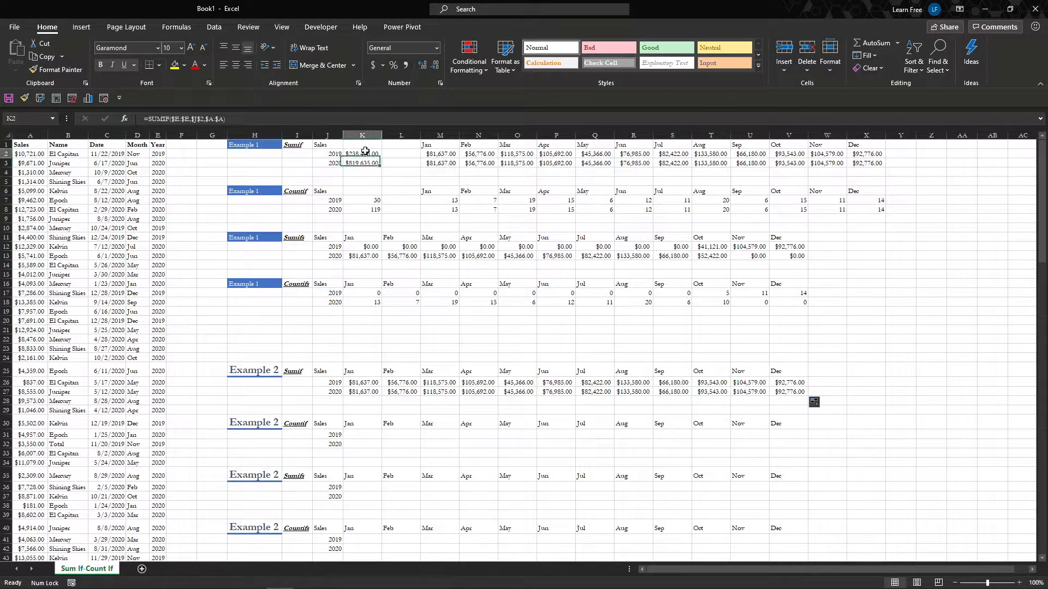
drag(365, 152, 365, 161)
click(369, 155)
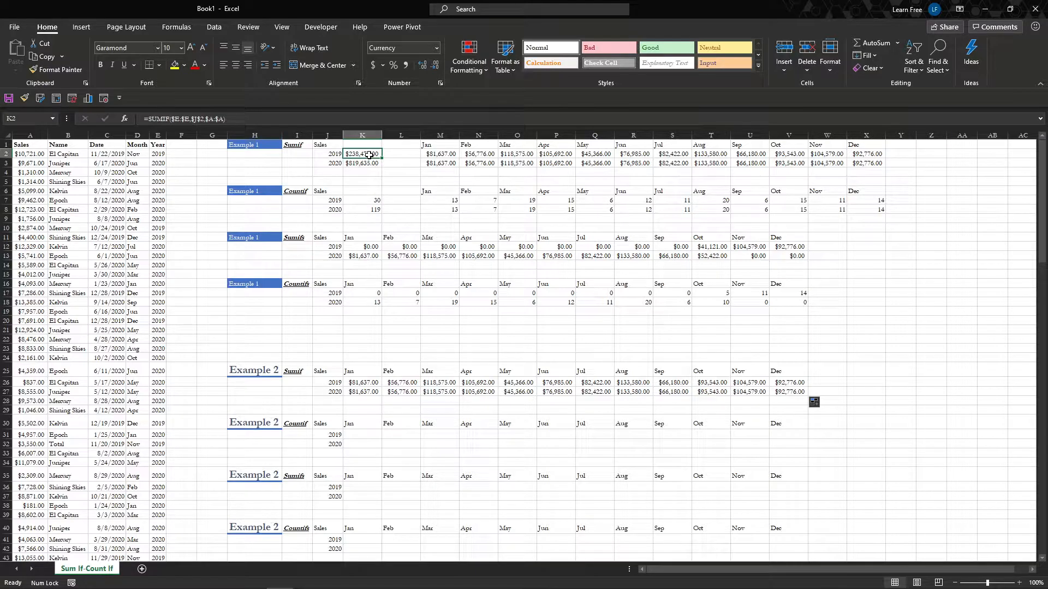
double_click(370, 155)
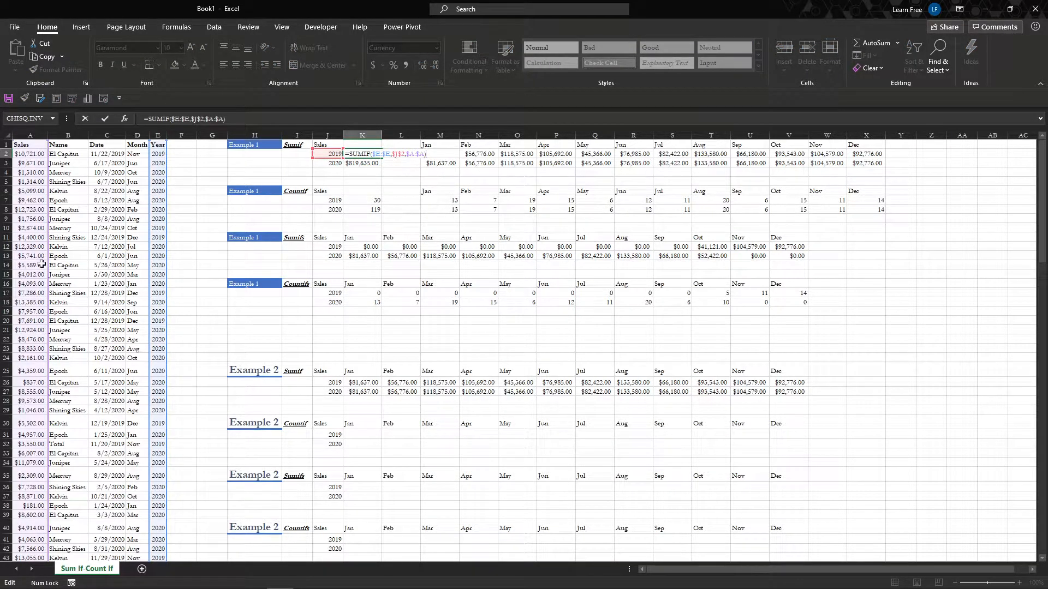
Step: Start a yearly SUMIF formula in I26 of Example 2, using the absolute Year column $E:$E as the range
click(298, 389)
click(298, 384)
text(=SUMIF()
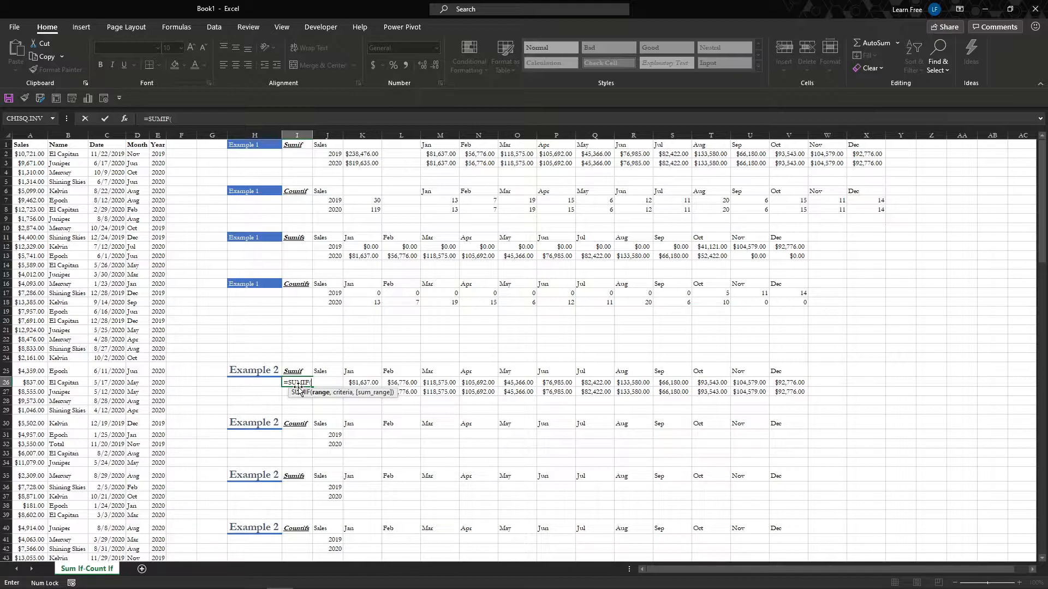
click(158, 135)
key(F4)
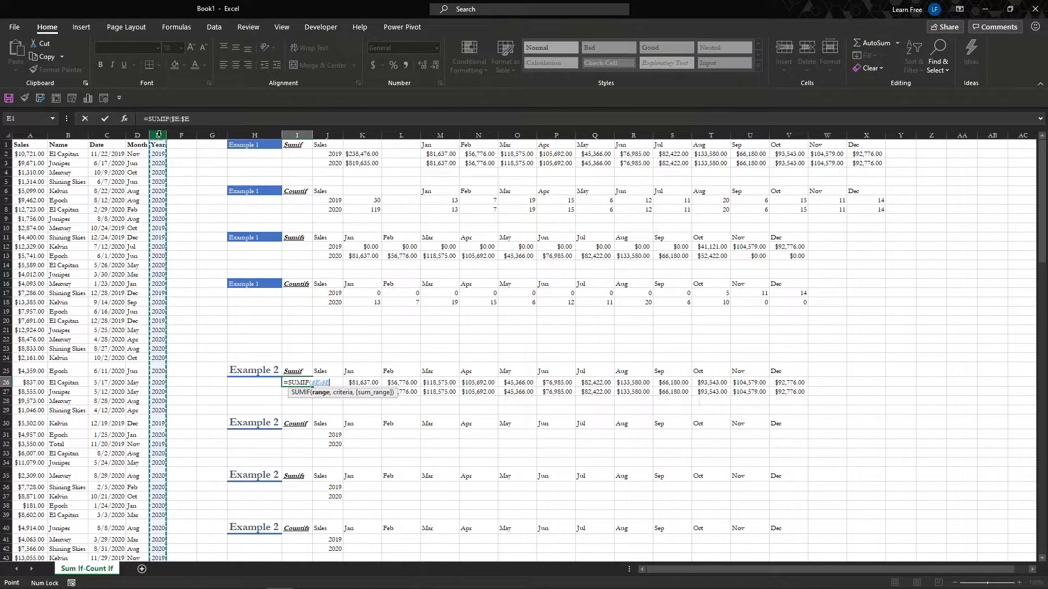
text(,)
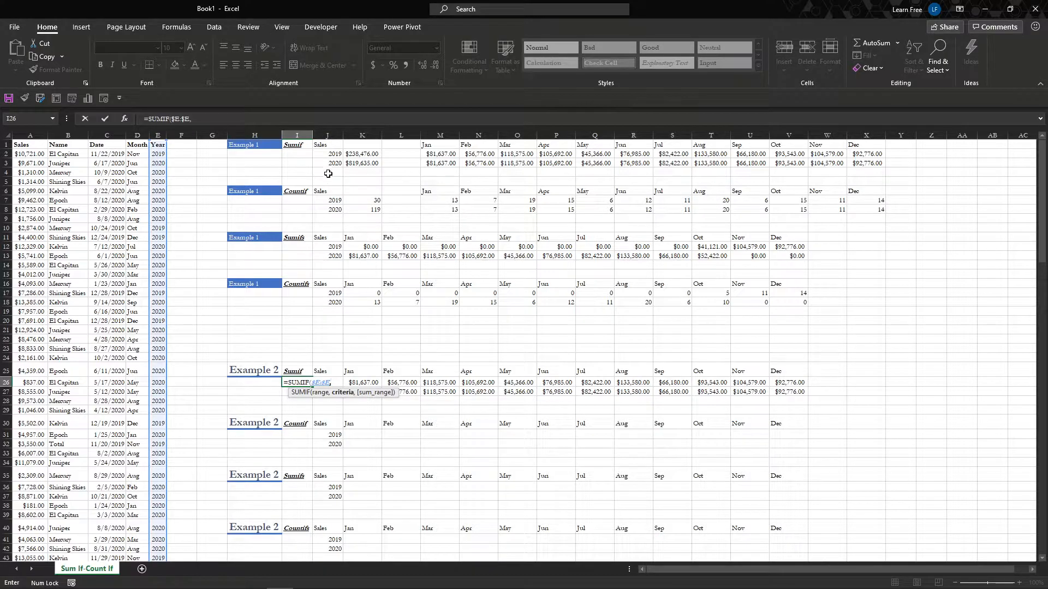
Step: Complete the I26 SUMIF formula with J2 (2019) as criterion and the absolute Sales column $A:$A as sum range
click(325, 154)
text(,)
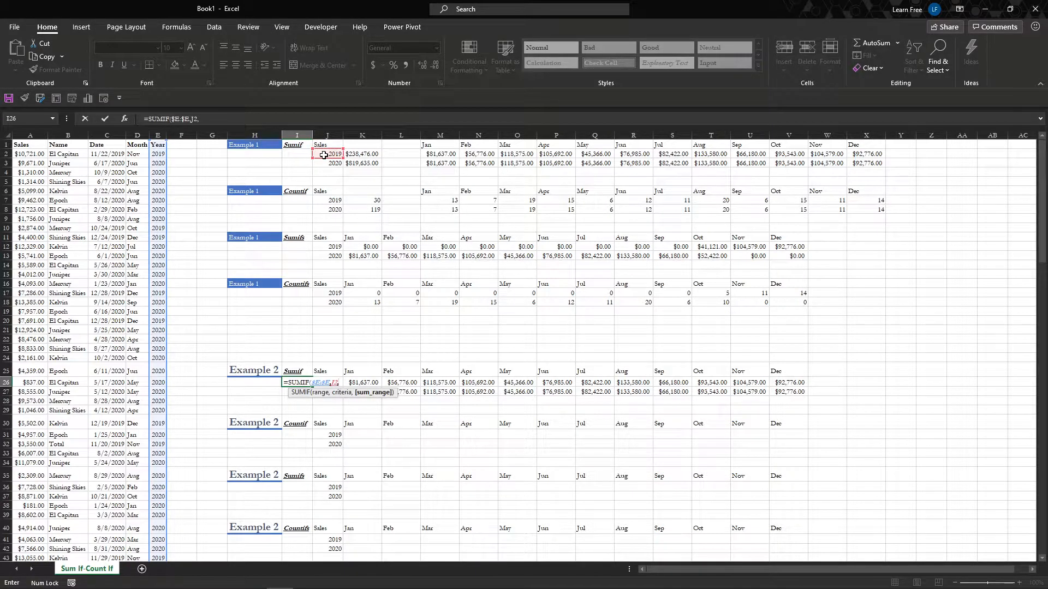
click(29, 133)
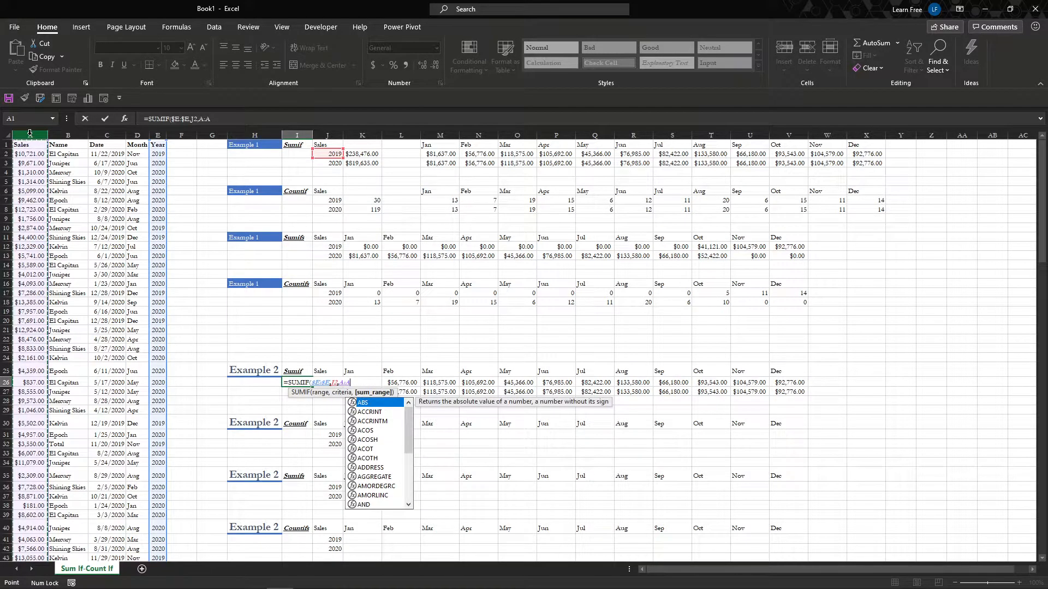
key(F4)
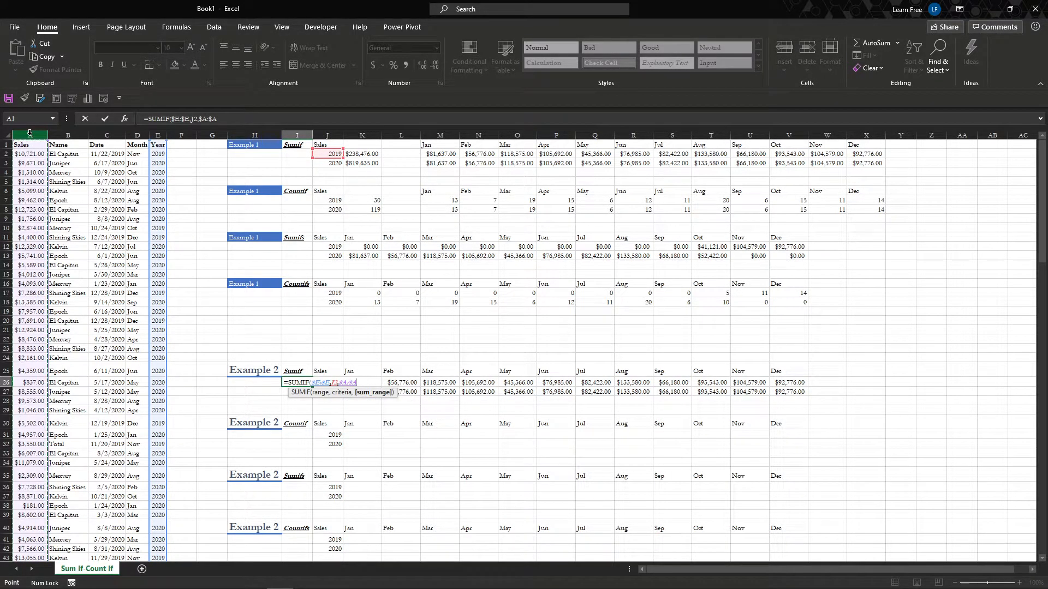
text())
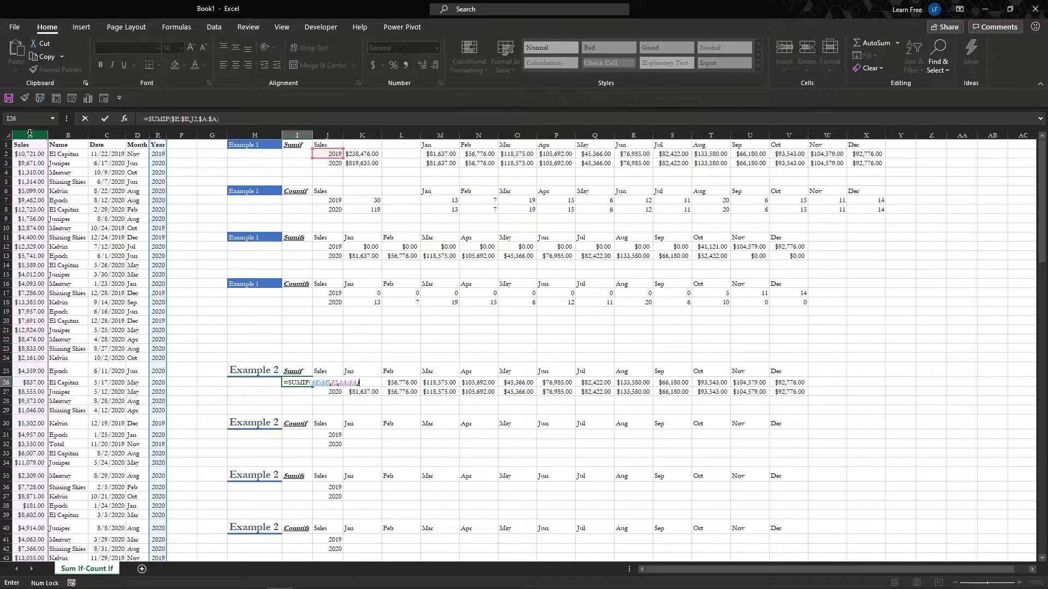
key(Return)
key(Up)
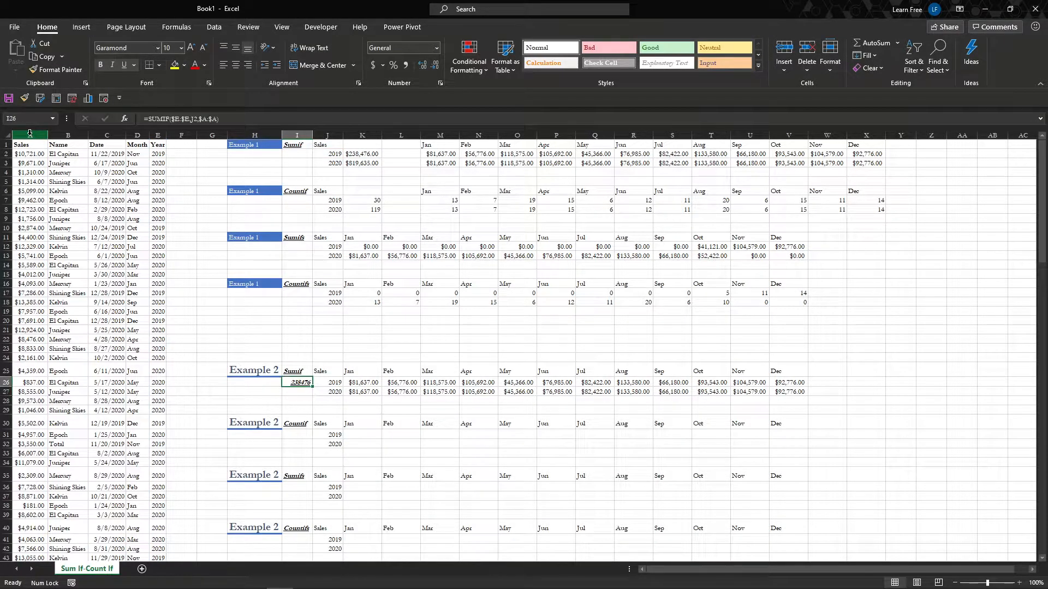
Step: Format I26 as Currency without bold, italic or underline, and compare it with Example 1's 2019 total in K2
key(ctrl+shift+4)
key(ctrl+b)
key(ctrl+i)
key(ctrl+u)
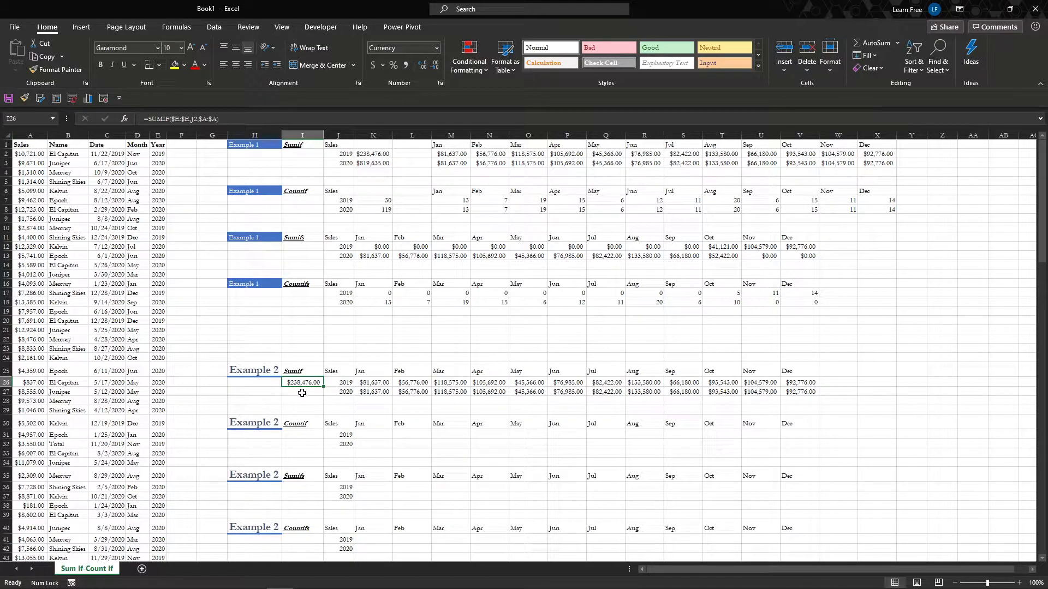
click(375, 156)
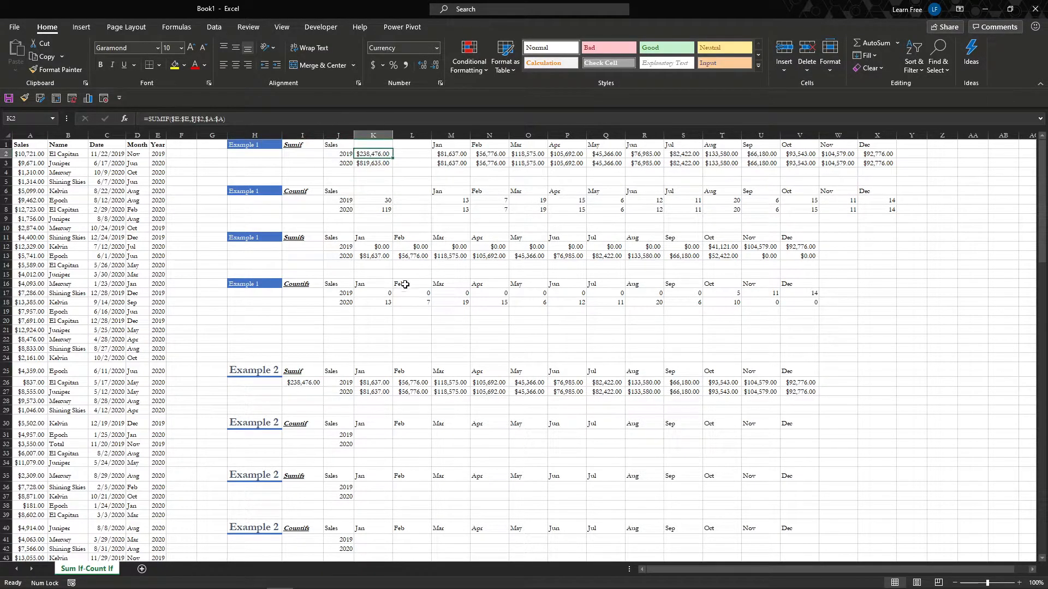
Step: Start a SUMIF formula in I27 for the 2020 total, using the absolute Year column $E:$E as the range
click(296, 393)
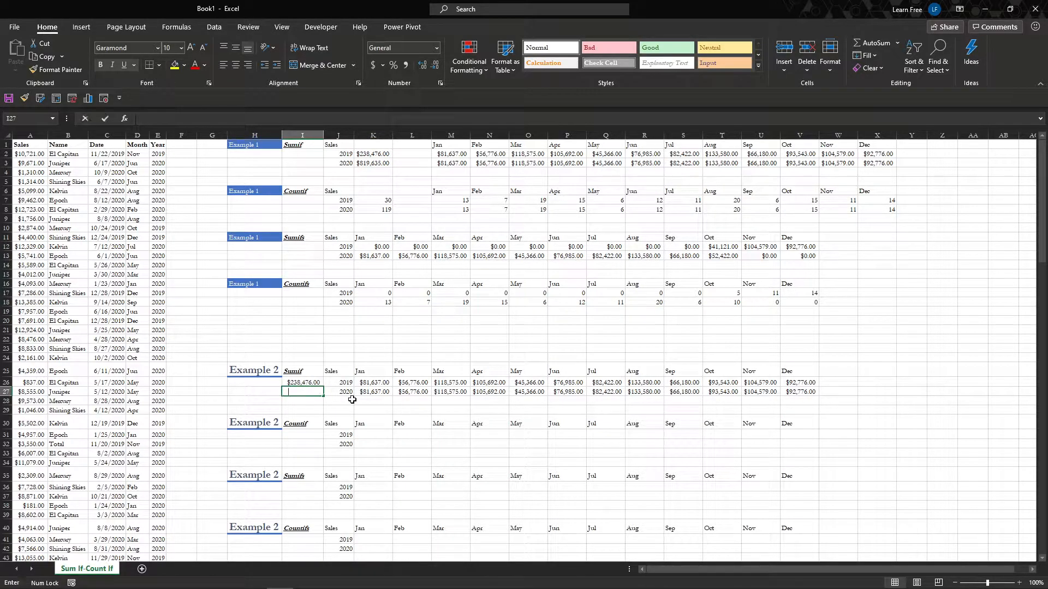
text(=)
key(Escape)
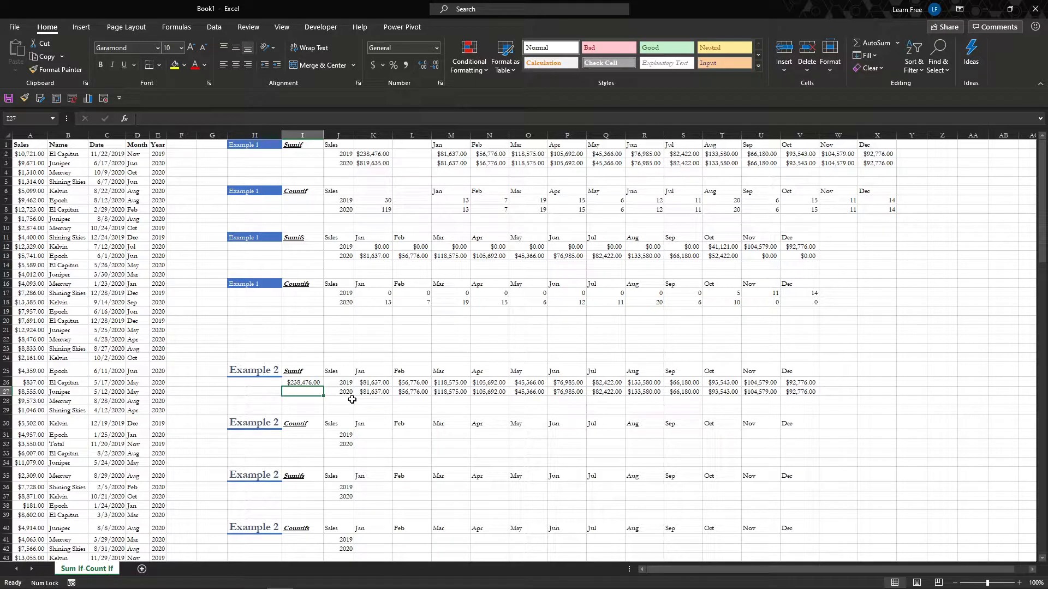
text(=sumif)
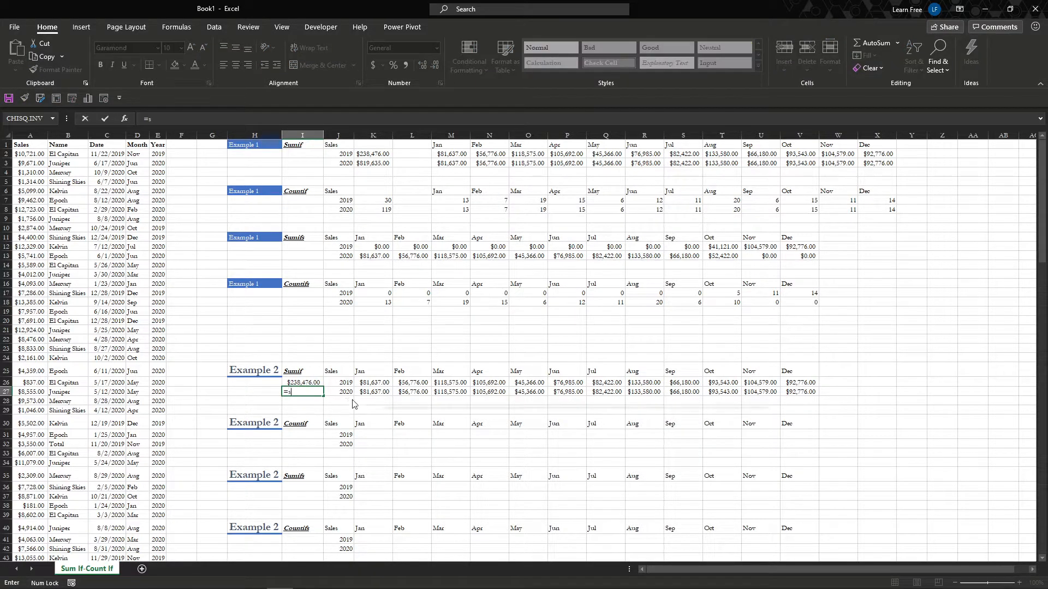
key(Tab)
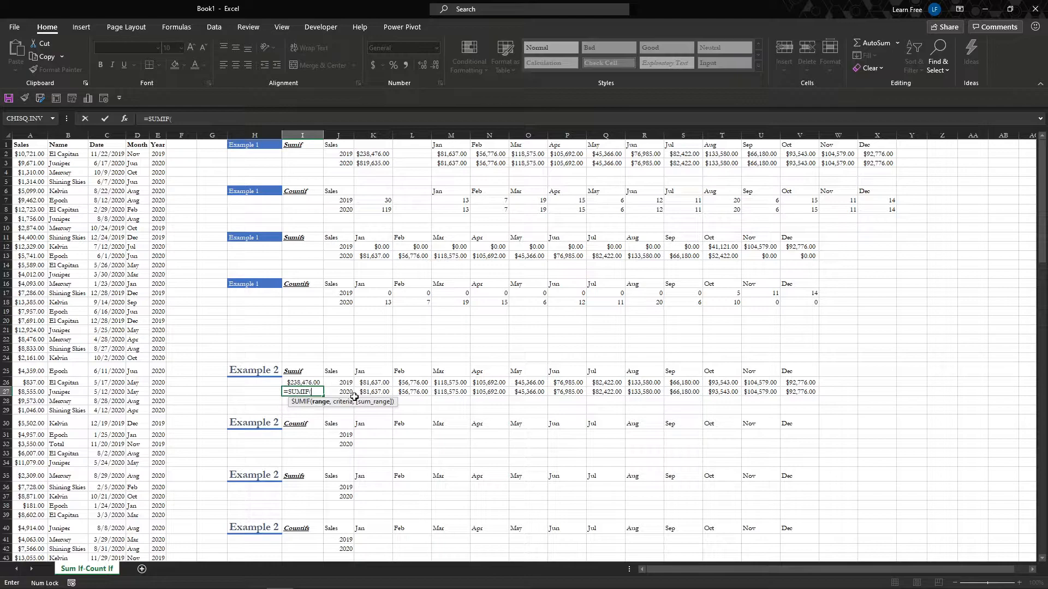
click(156, 134)
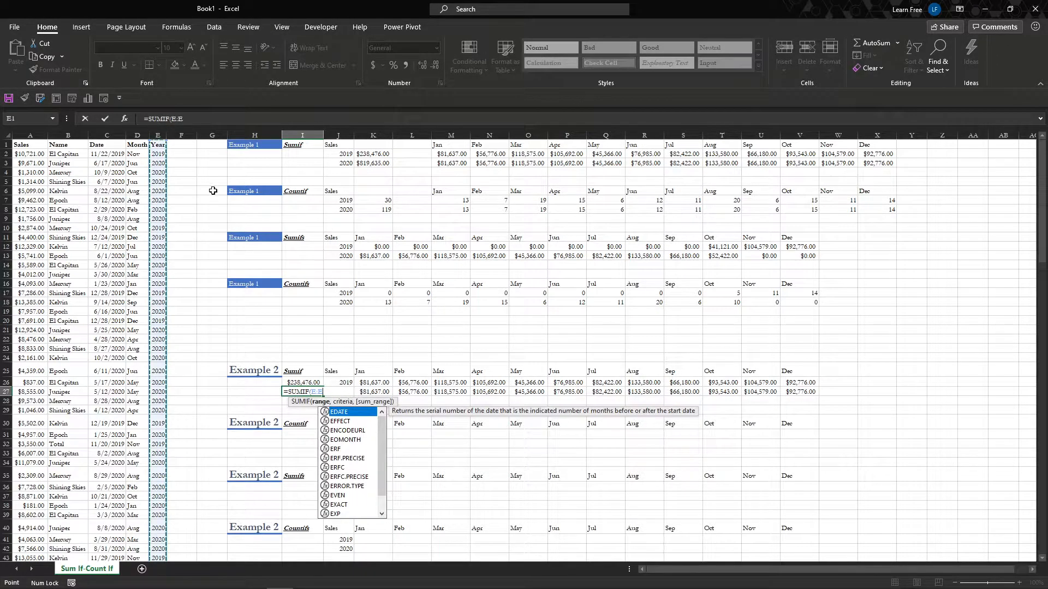
key(F4)
text(,)
Step: Complete the I27 SUMIF formula with J3 (2020) as criterion and the absolute Sales column $A:$A as sum range
click(330, 163)
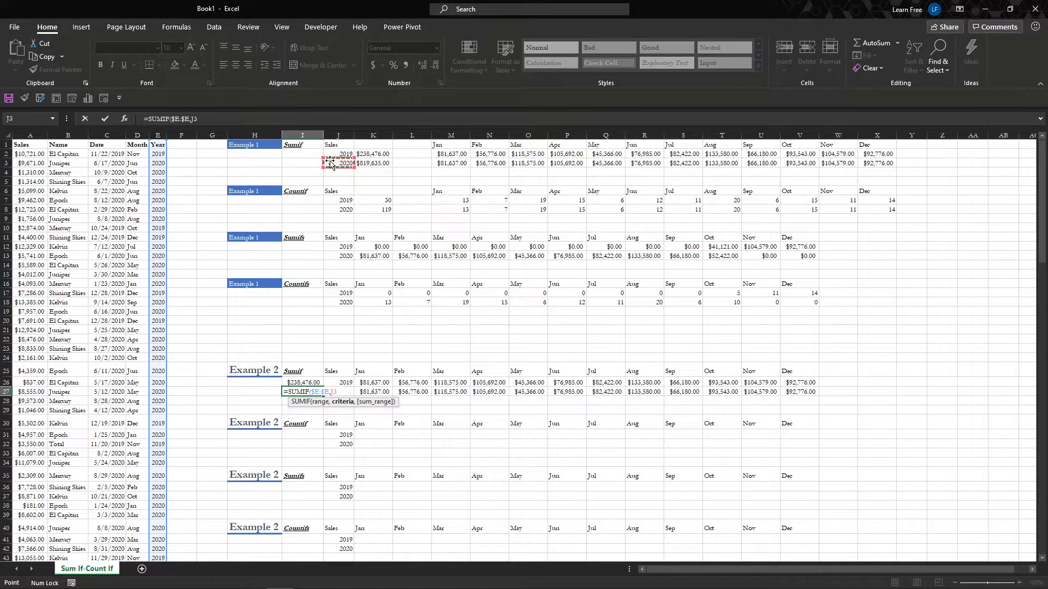
text(,)
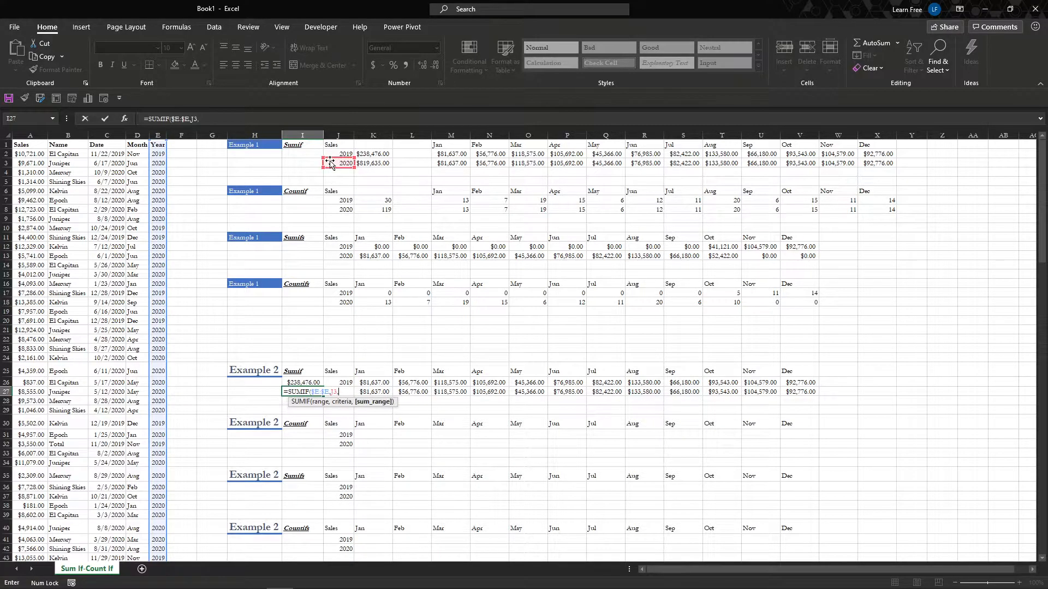
click(24, 136)
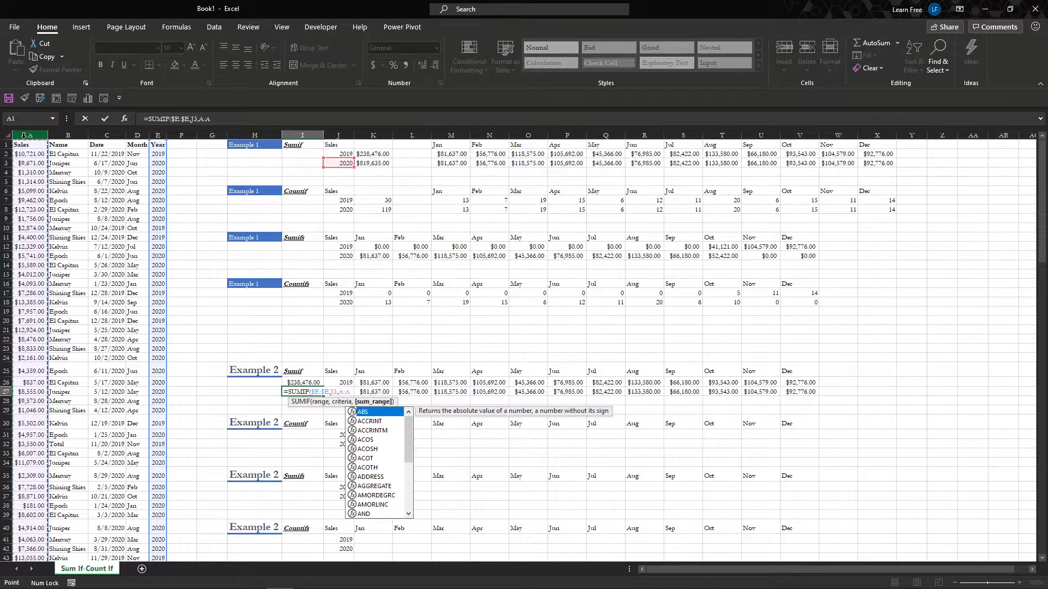
key(F4)
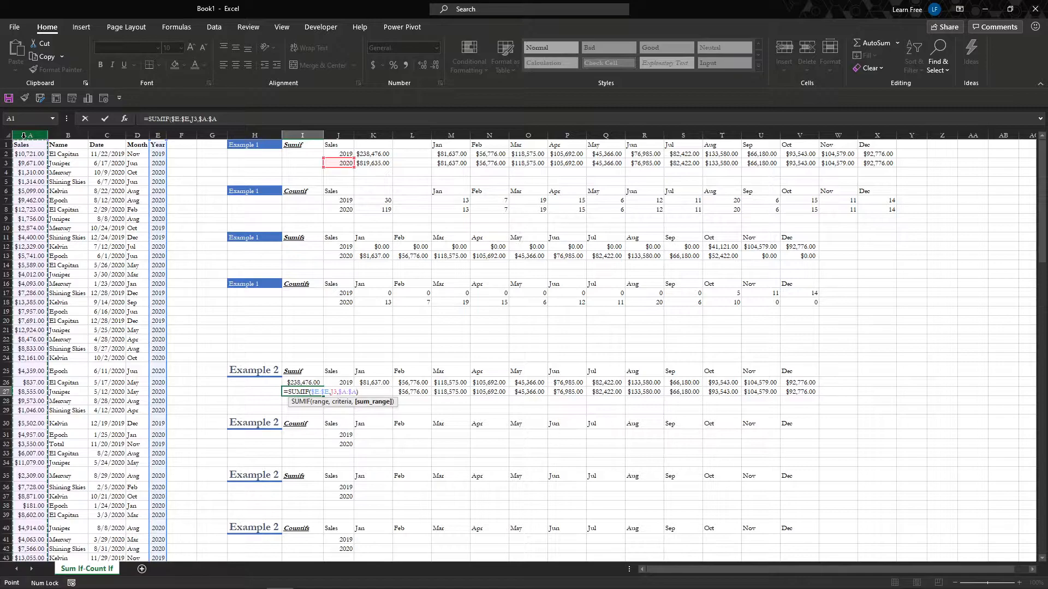
key(Return)
key(Up)
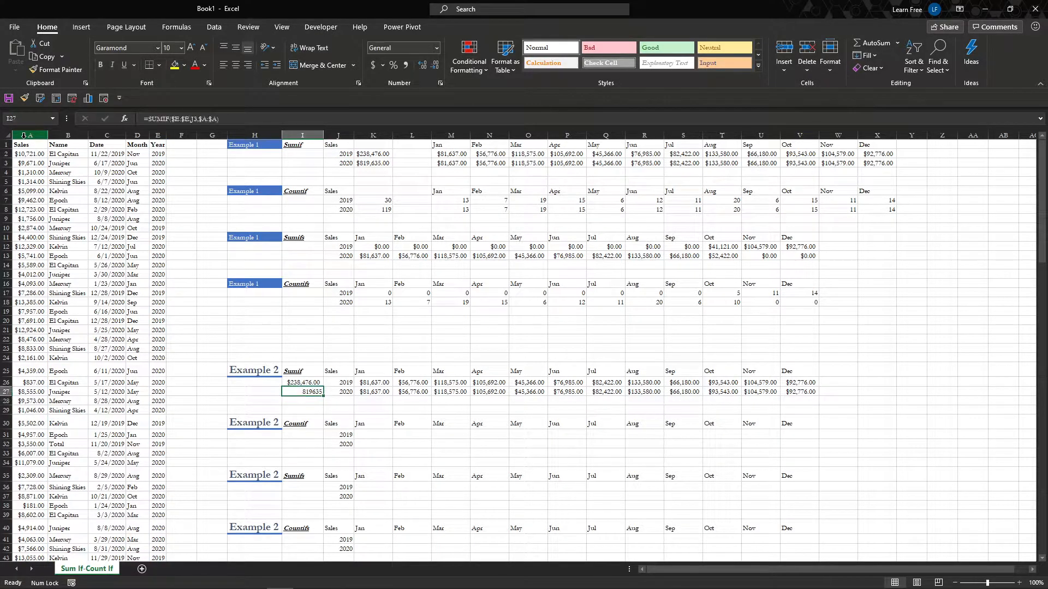
Step: Format I27 as Currency and compare it with Example 1's 2020 total in K3
click(437, 51)
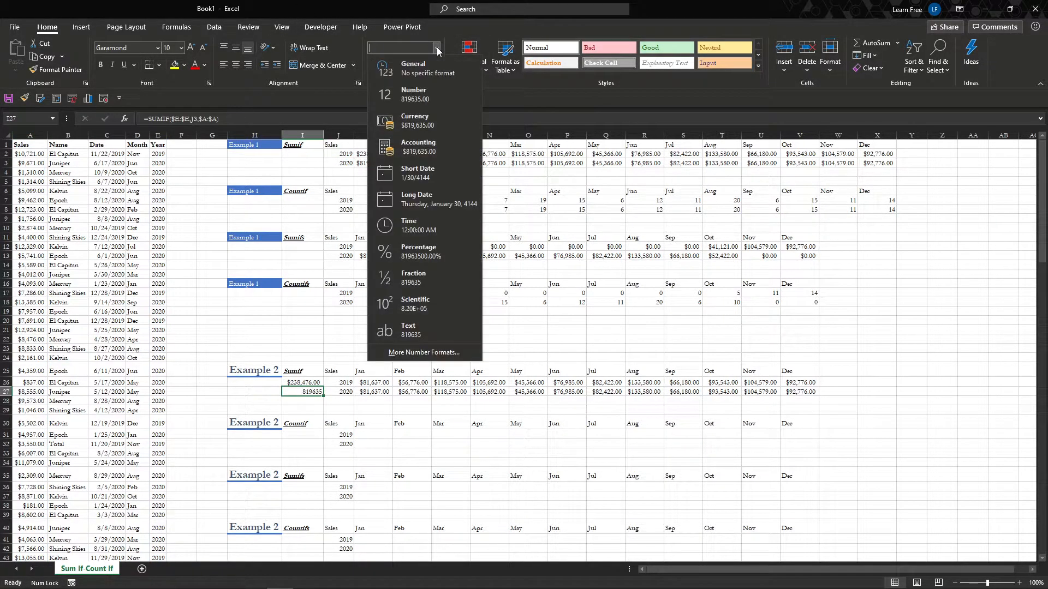
click(437, 120)
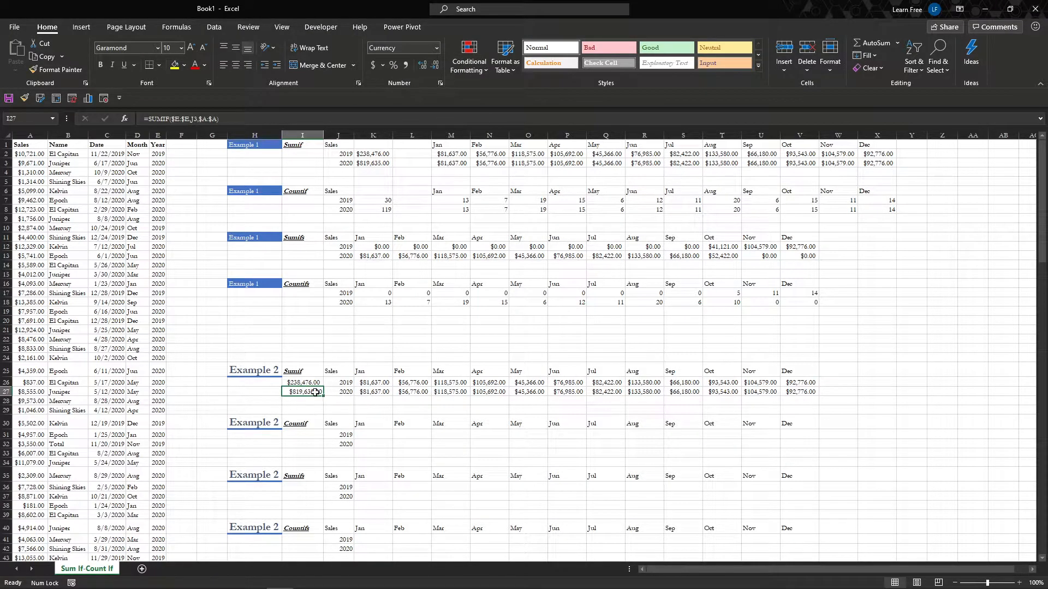
click(385, 164)
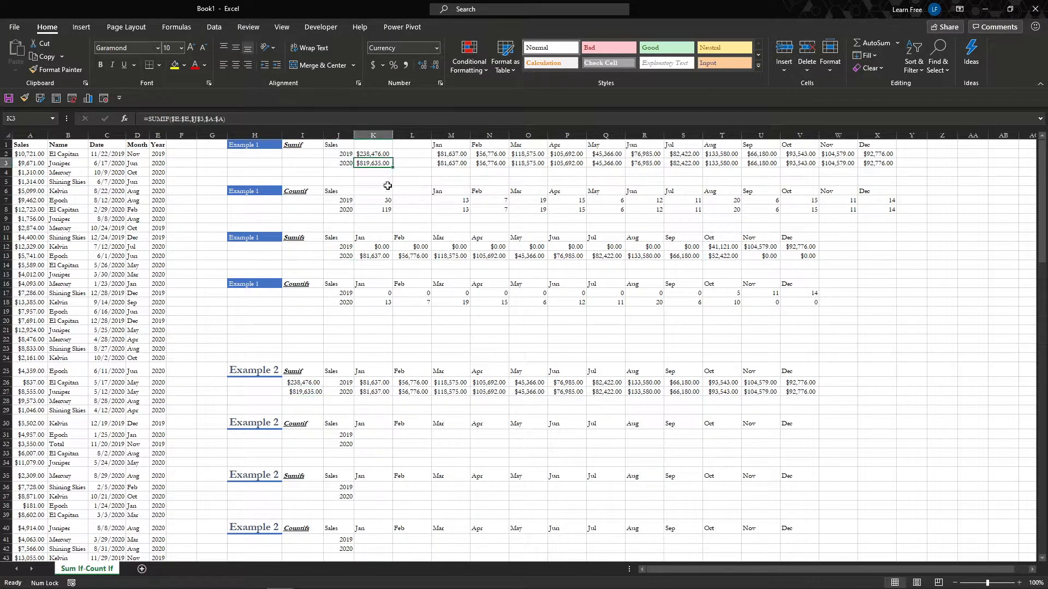
Step: Enter a COUNTIF formula in I31 that counts 2019 rows, using absolute Year column $E:$E as range and J2 as criterion
click(314, 433)
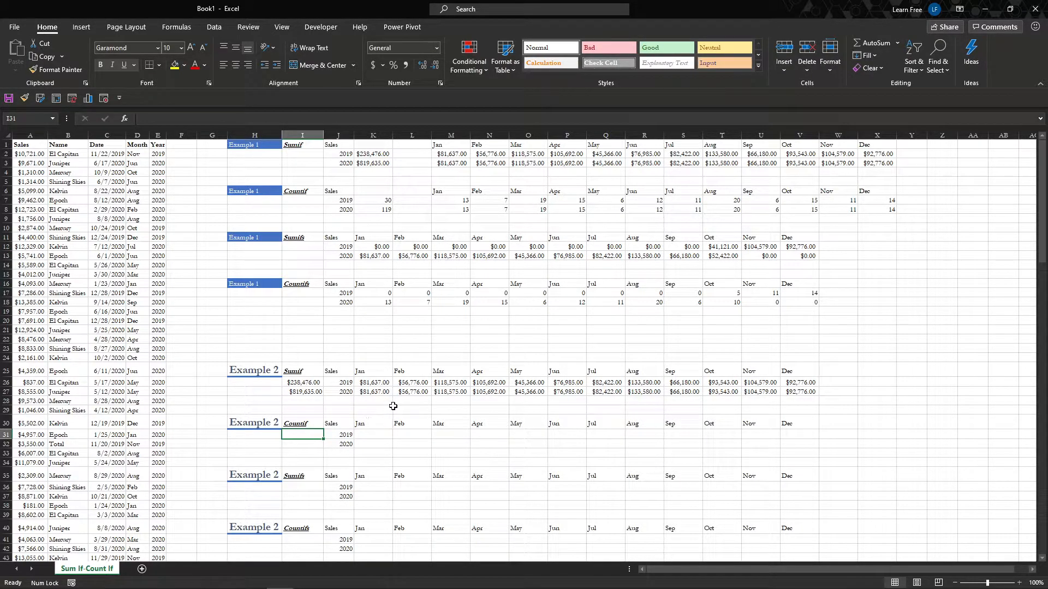
text(=)
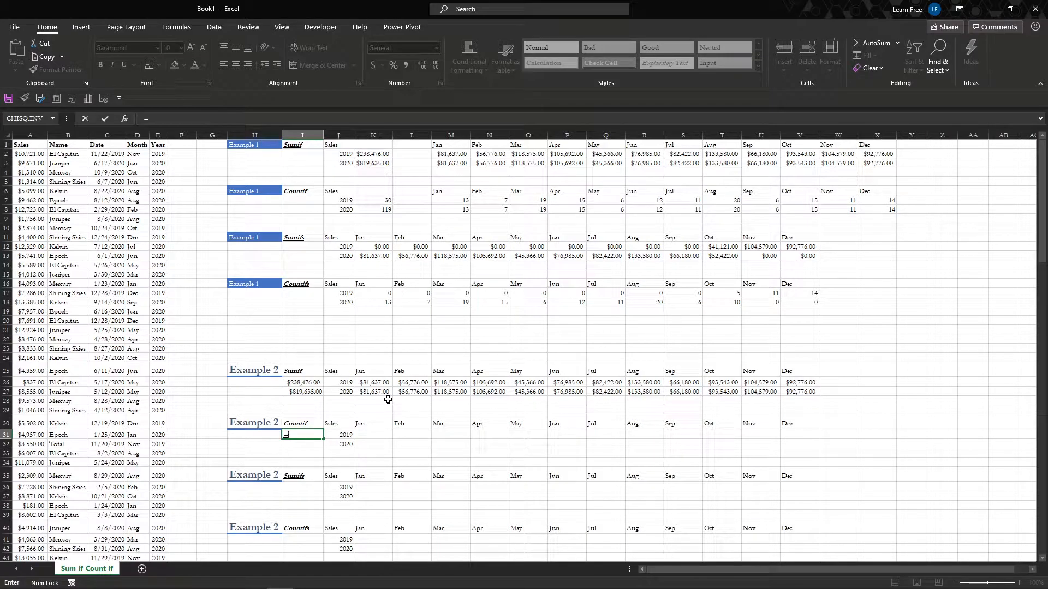
text(countif)
key(Tab)
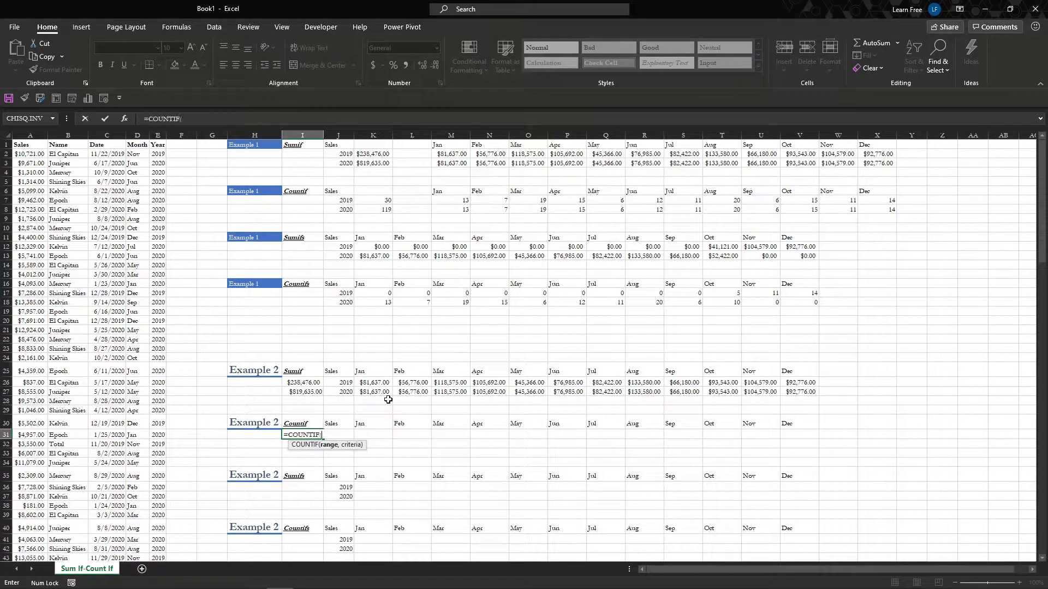
click(163, 134)
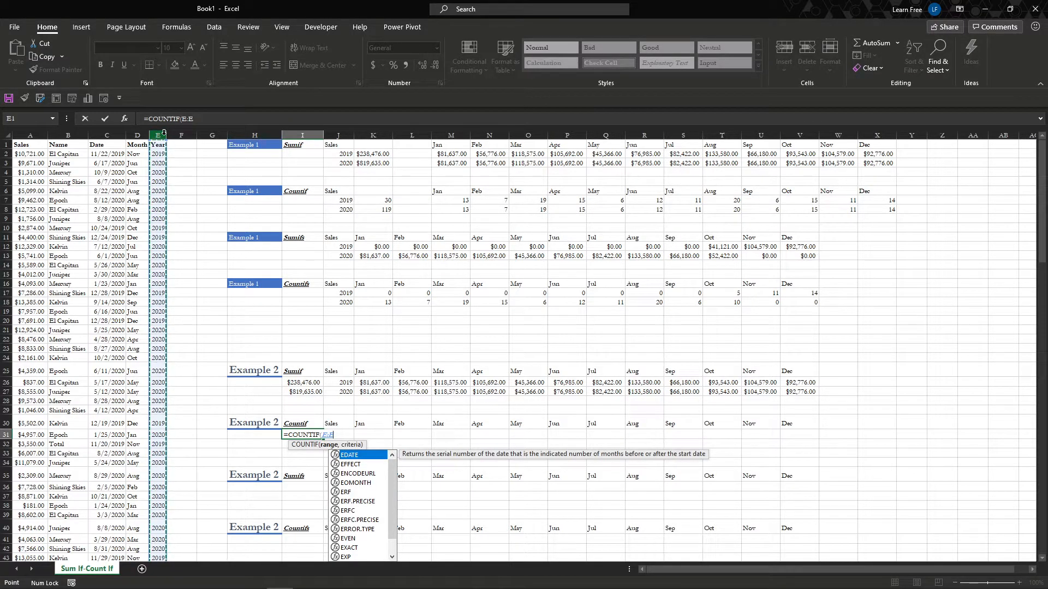
key(F4)
text(,)
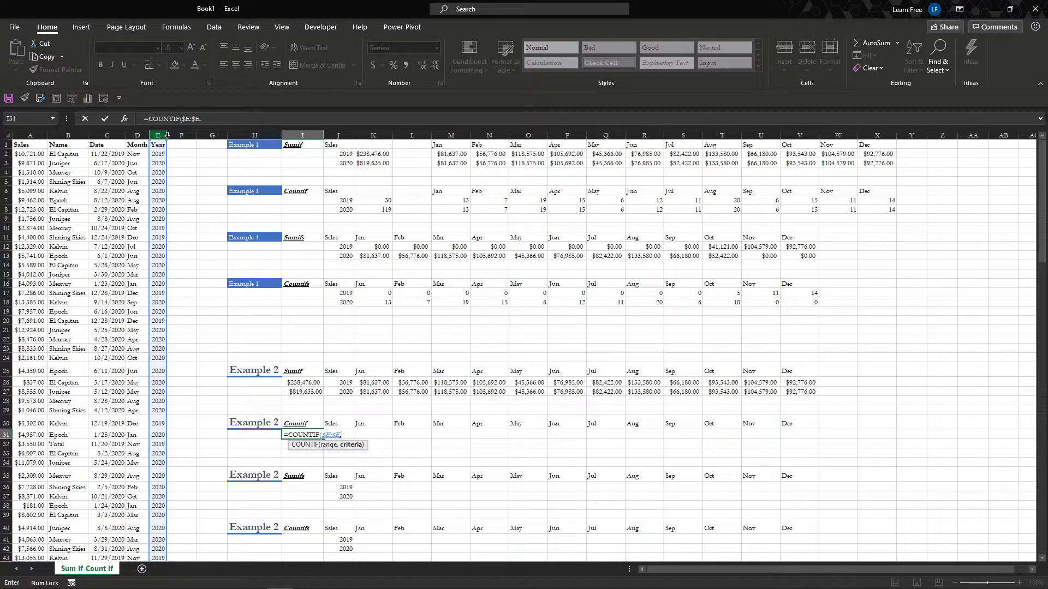
click(339, 153)
key(Return)
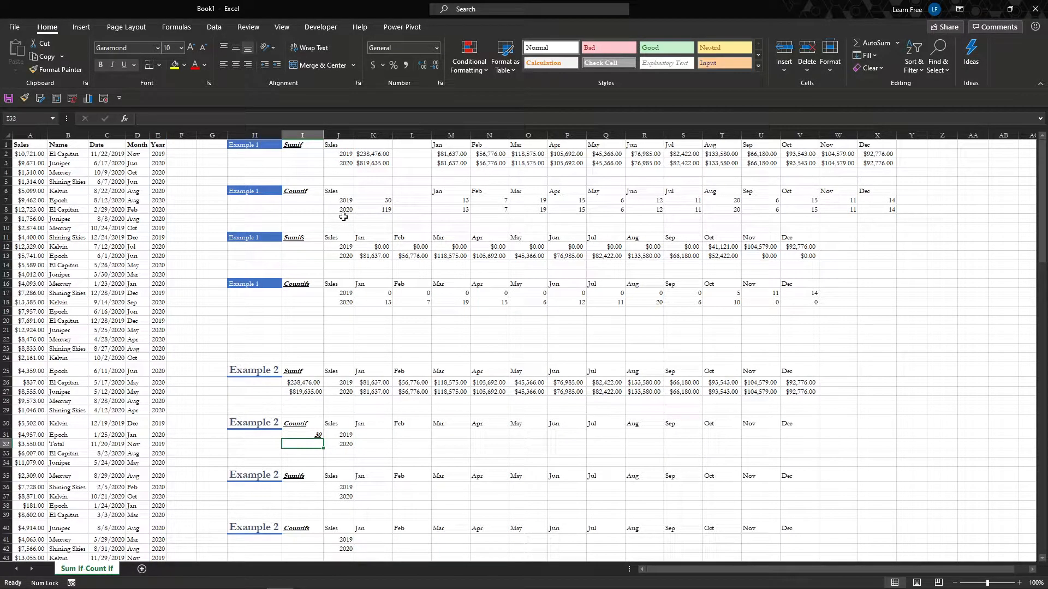
Step: Remove the bold, underline and italic formatting from the 2019 count in I31
key(Up)
key(ctrl+b)
key(ctrl+u)
key(ctrl+i)
Step: Enter =COUNTIF($E:$E,J3) in I32 to count the 2020 rows
key(Down)
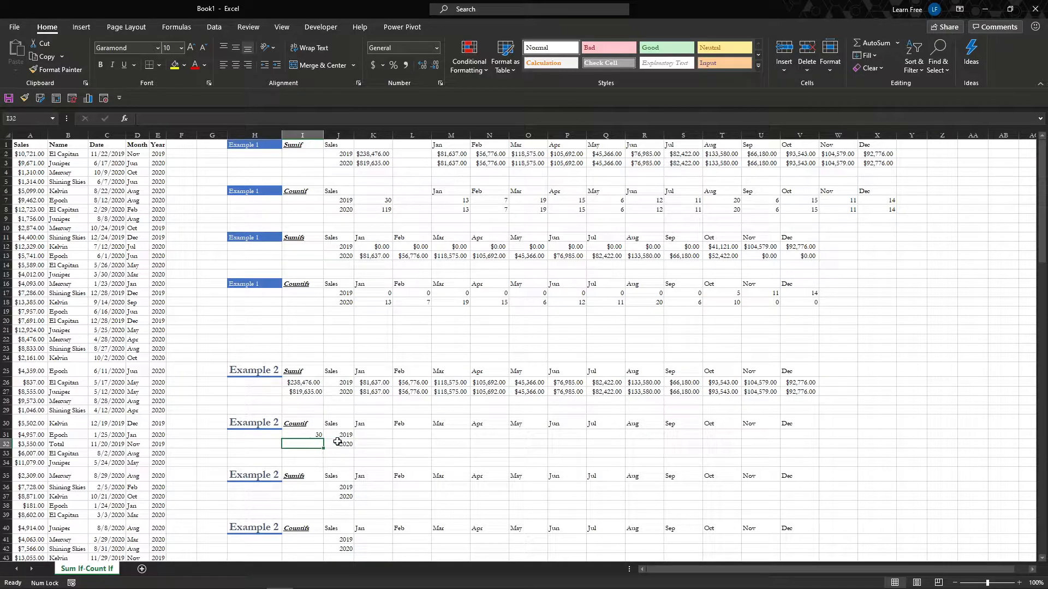
text(=COUNTIF()
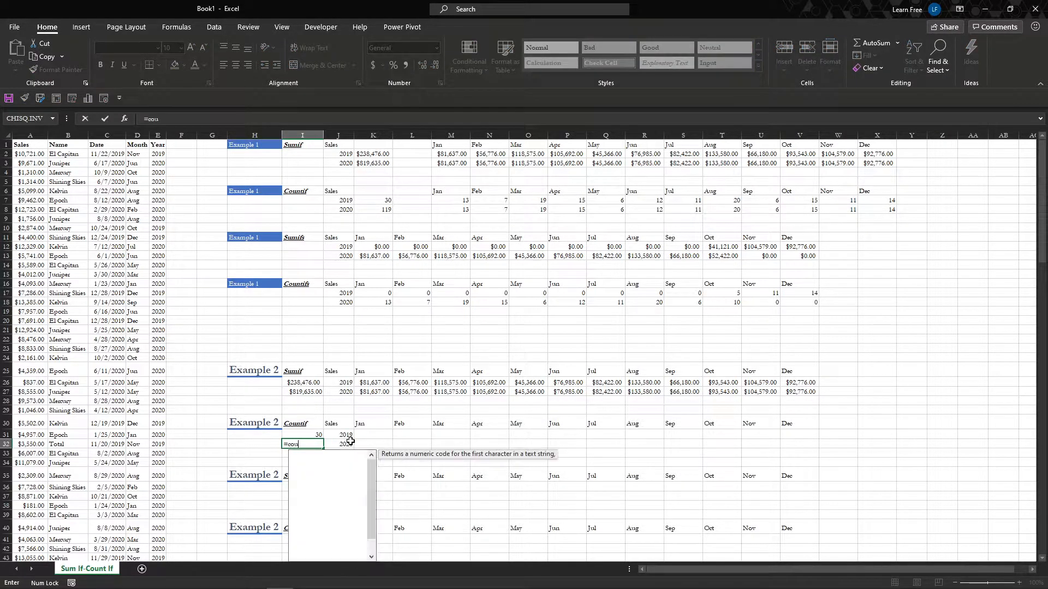
click(157, 136)
key(F4)
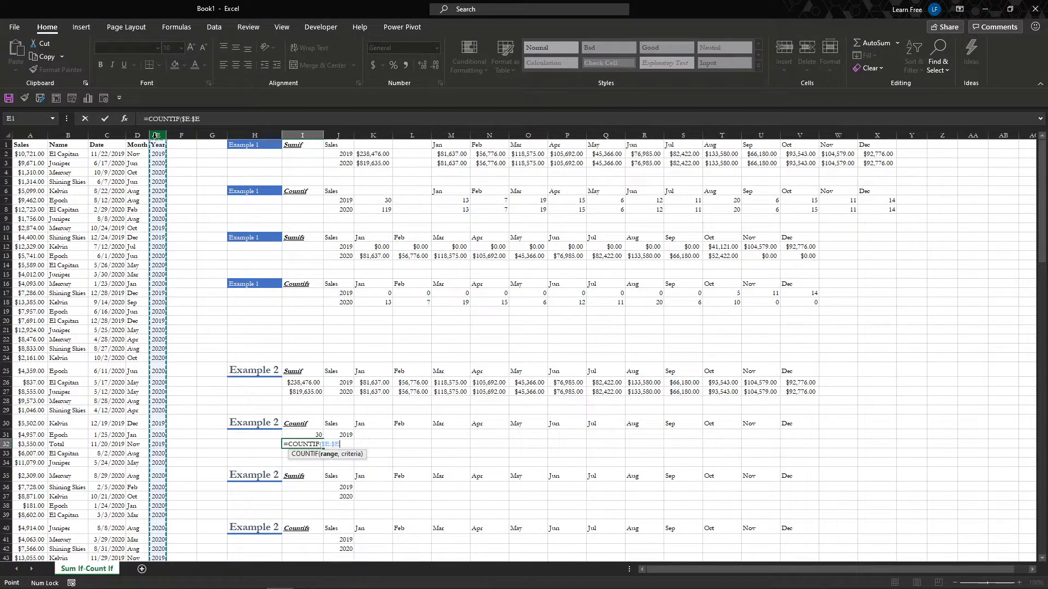
text(,)
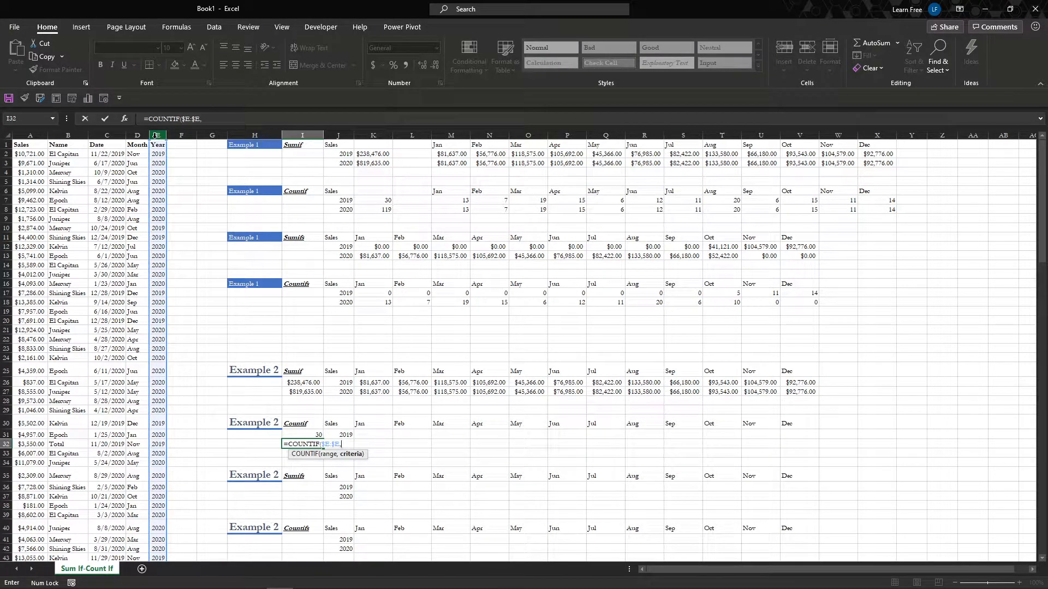
click(341, 164)
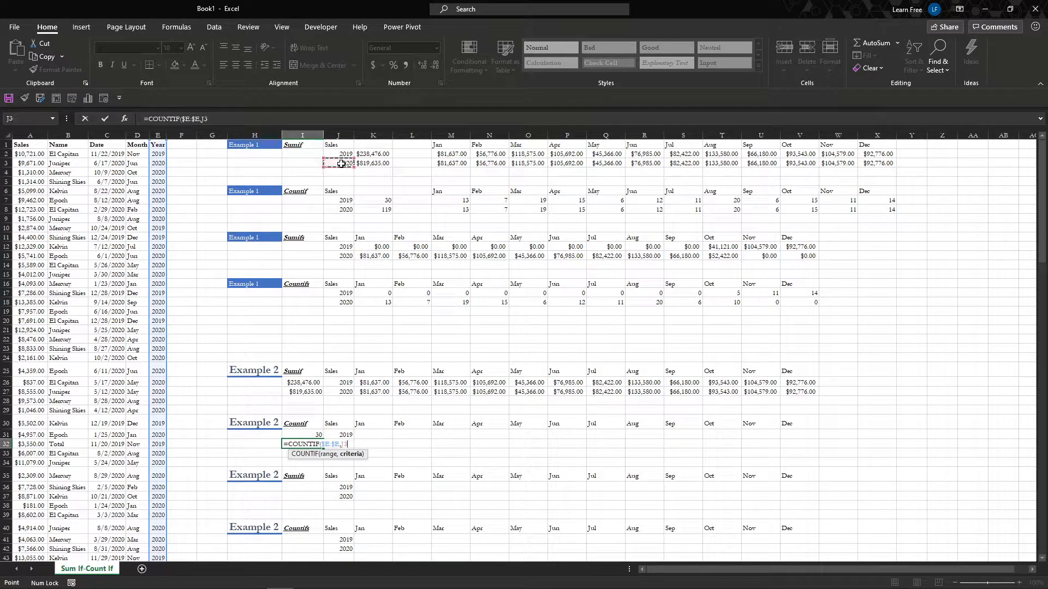
text())
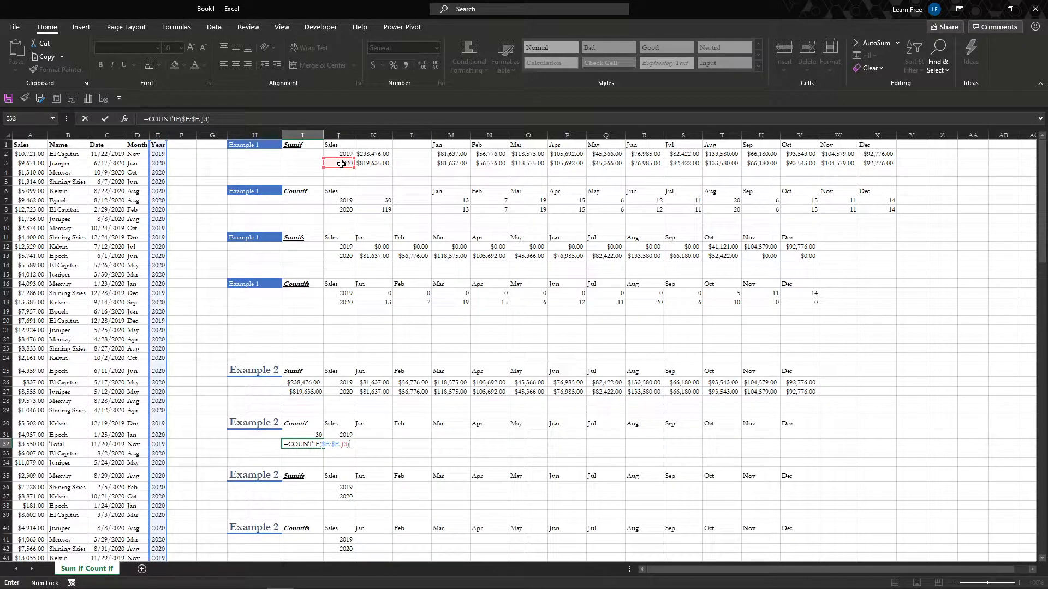
key(Return)
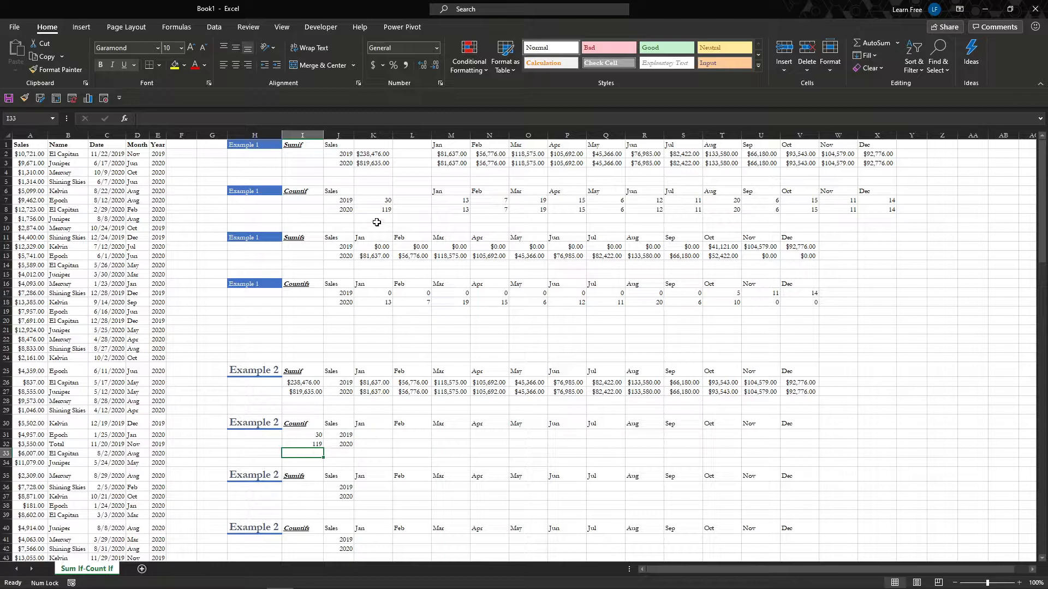
key(Up)
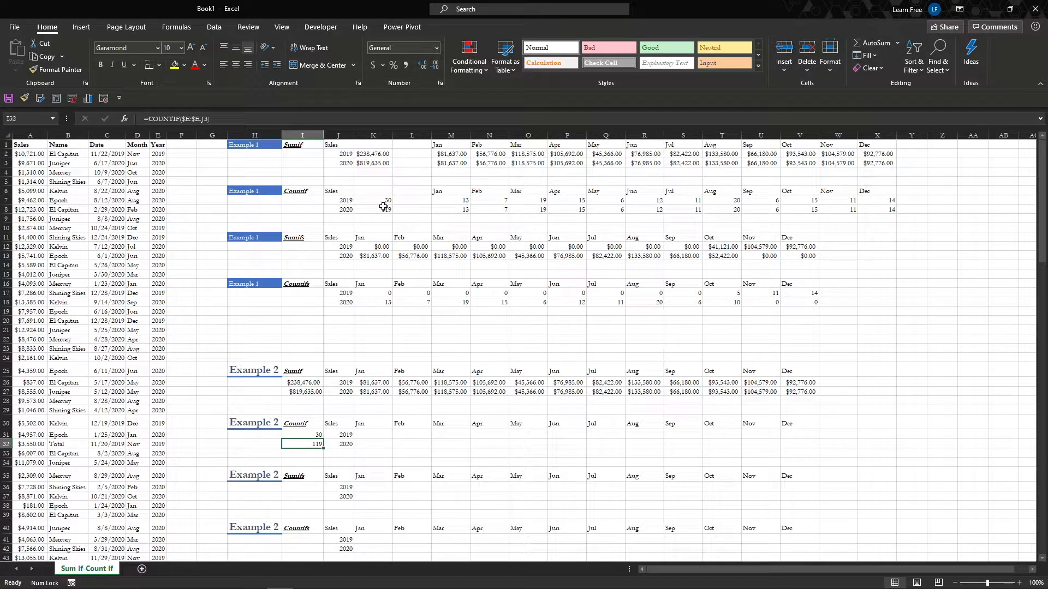
Step: Enter a COUNTIF formula in K31 with absolute Month column $D:$D and criterion K30 (Jan), and compare it with Example 1's M7
click(385, 437)
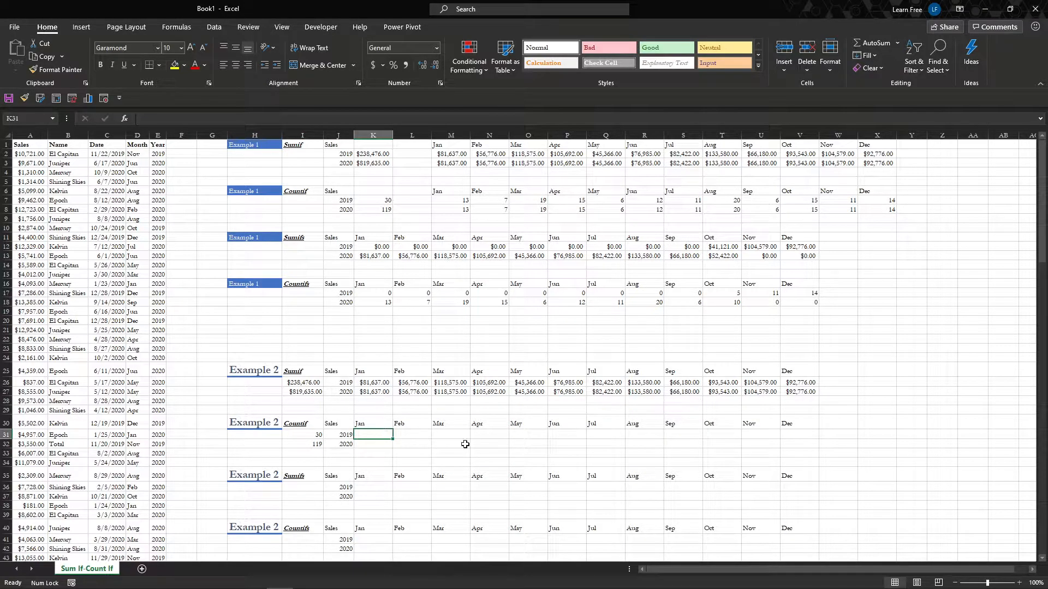
text(=COUNTIF()
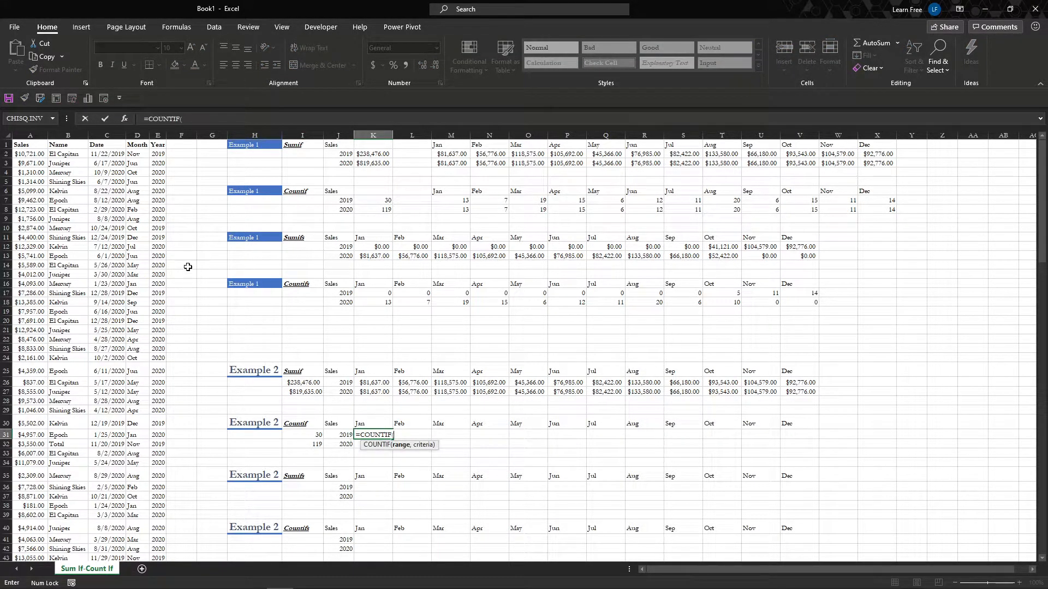
click(138, 171)
click(138, 135)
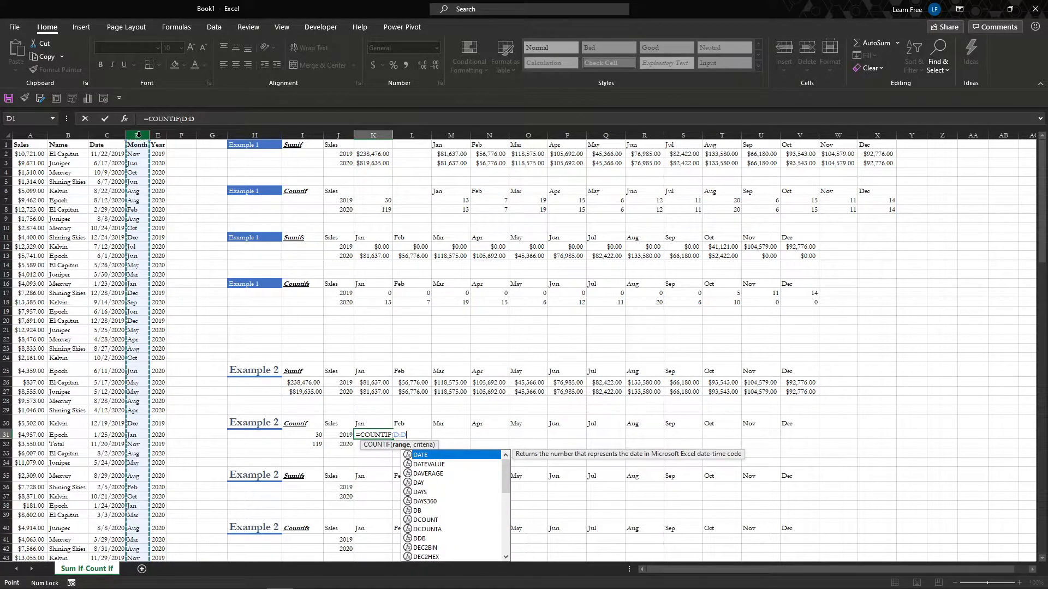
key(F4)
text(,)
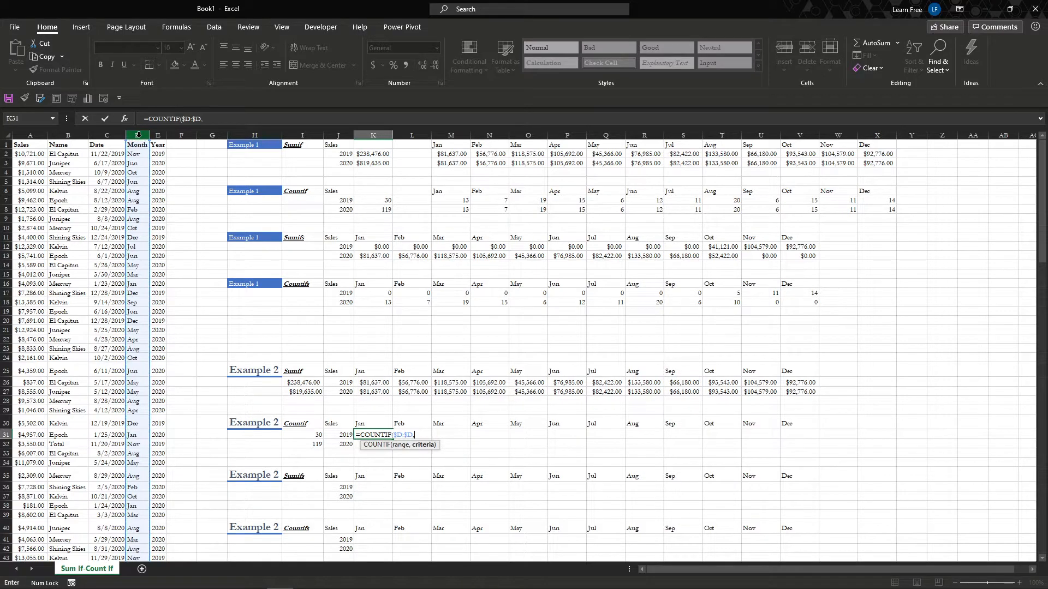
click(374, 425)
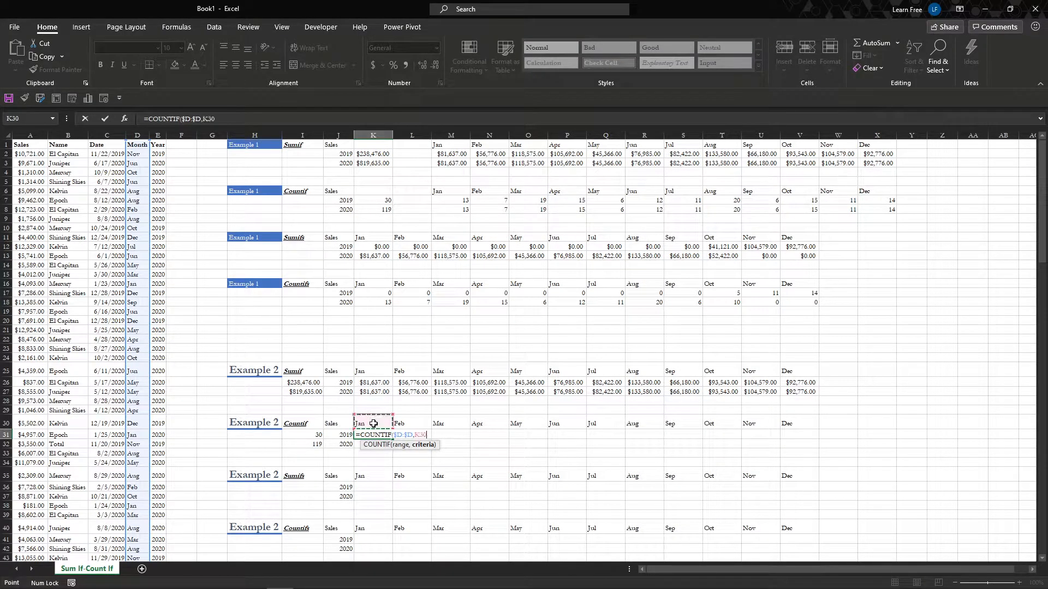
key(Return)
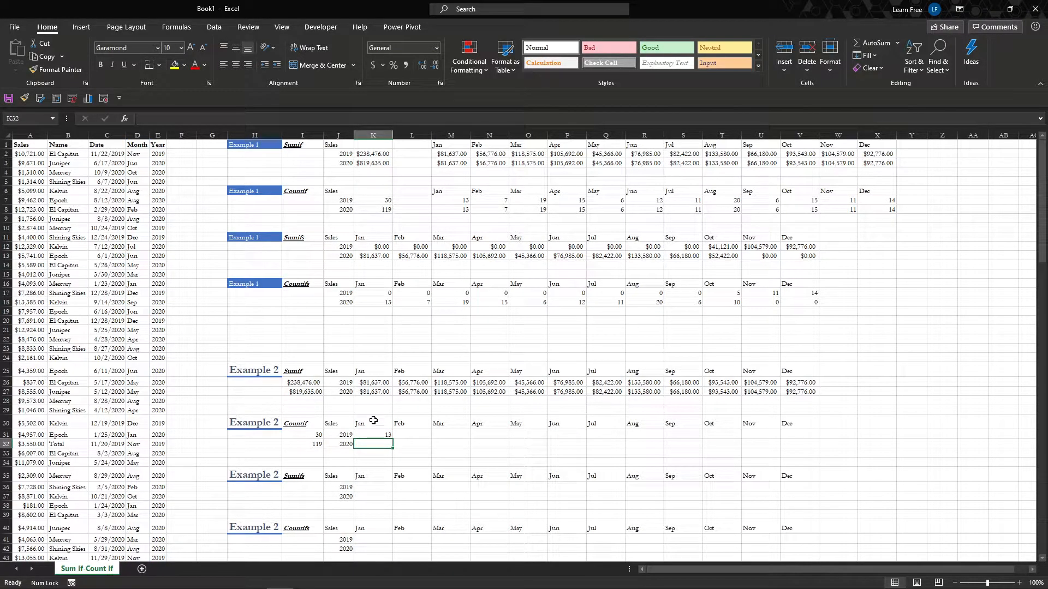
click(373, 199)
click(455, 197)
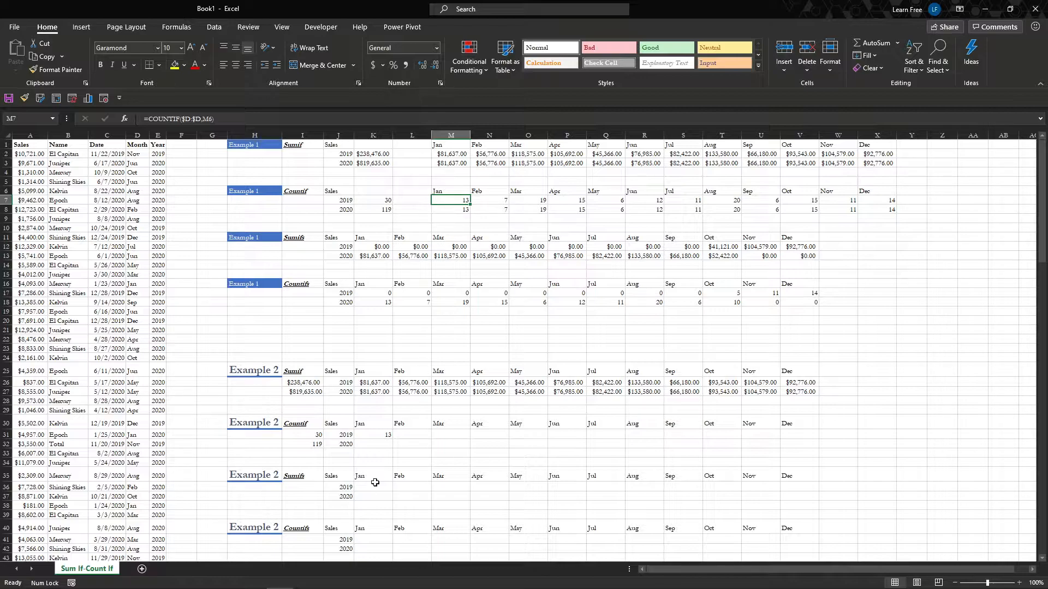
Step: Copy the K31 COUNTIF formula into K32 and move its criterion reference to the Jan header in K30
click(378, 436)
key(ctrl+c)
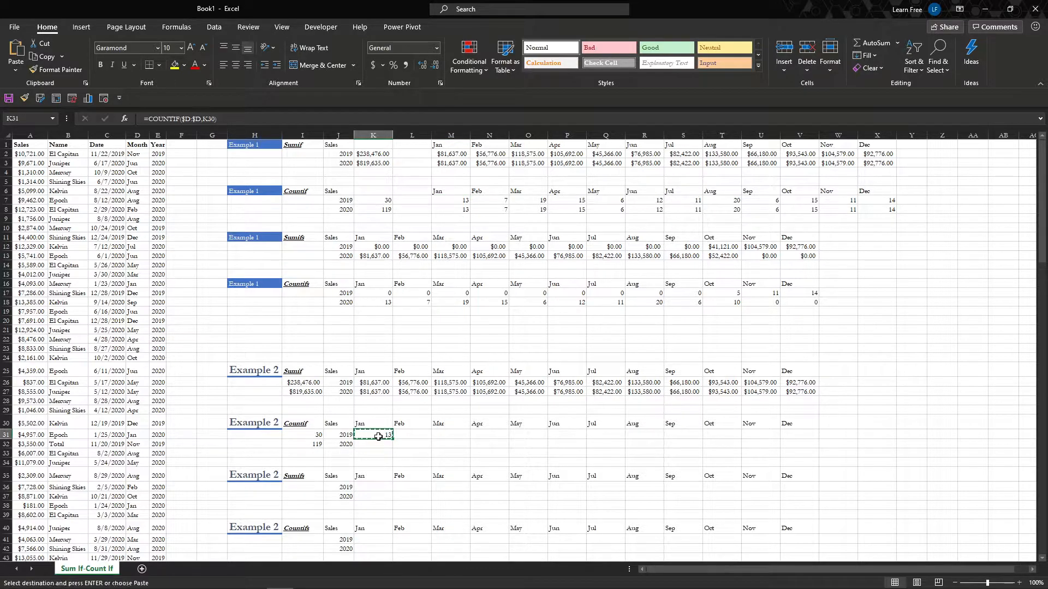
click(376, 444)
key(ctrl+v)
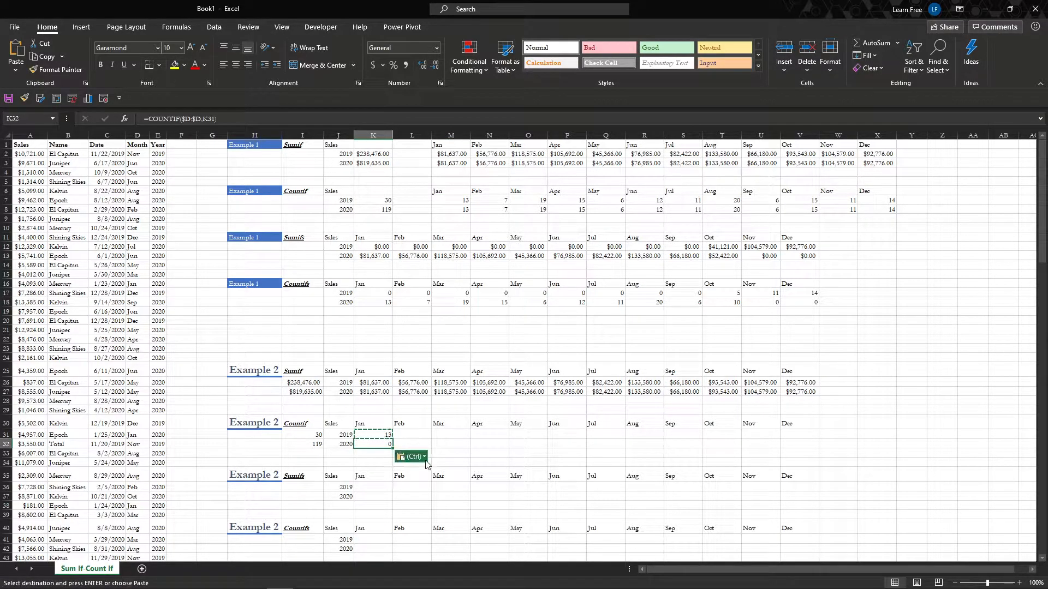
key(Escape)
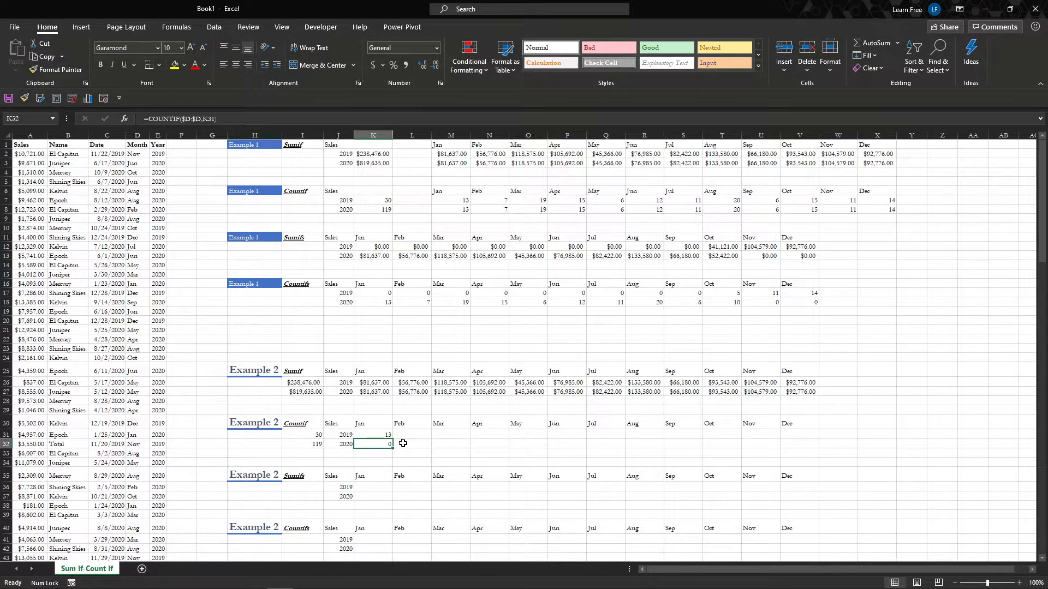
key(F2)
drag(380, 430, 381, 422)
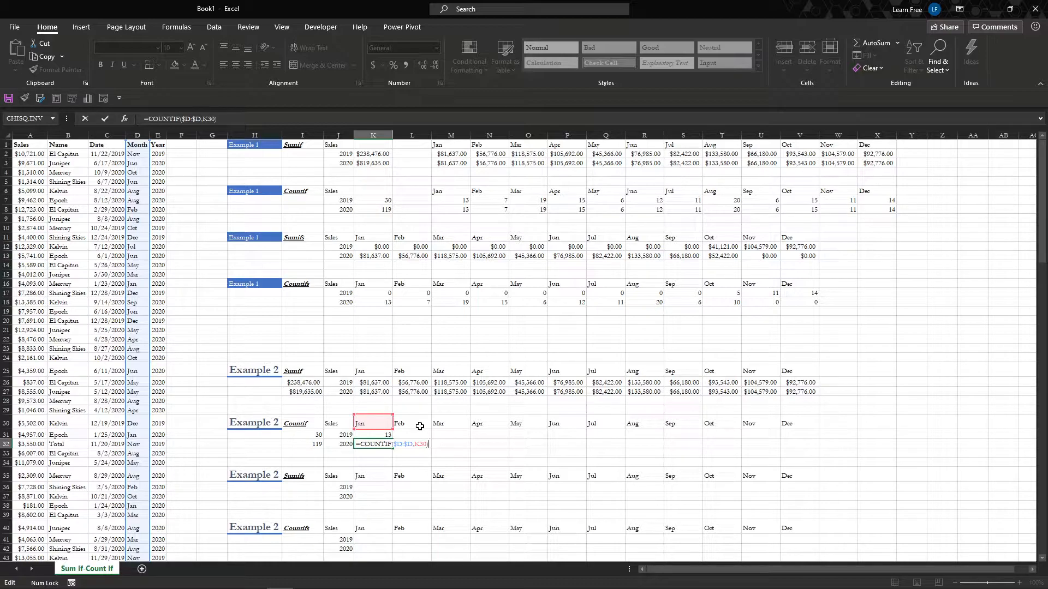
key(Return)
Step: Copy the Jan COUNTIF formulas in K31:K32 across the remaining months through Dec in column V
key(Up)
key(Up)
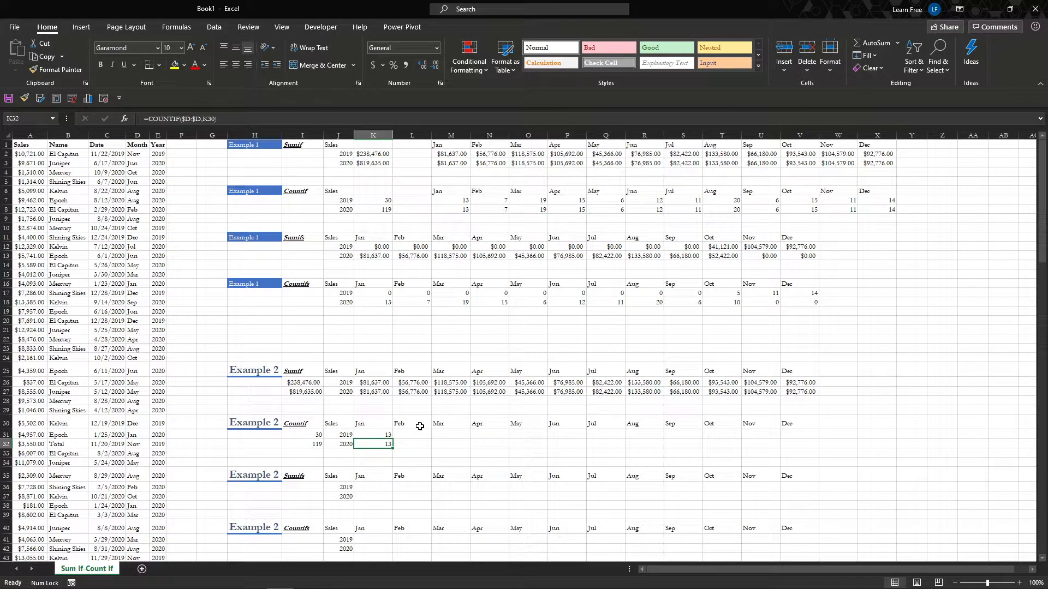
key(shift+Down)
key(ctrl+c)
key(shift+Right)
key(shift+Right)
key(shift+Right)
key(shift+Right)
key(shift+Right)
key(shift+Right)
key(shift+Right)
key(shift+Right)
key(shift+Right)
key(shift+Right)
key(shift+Right)
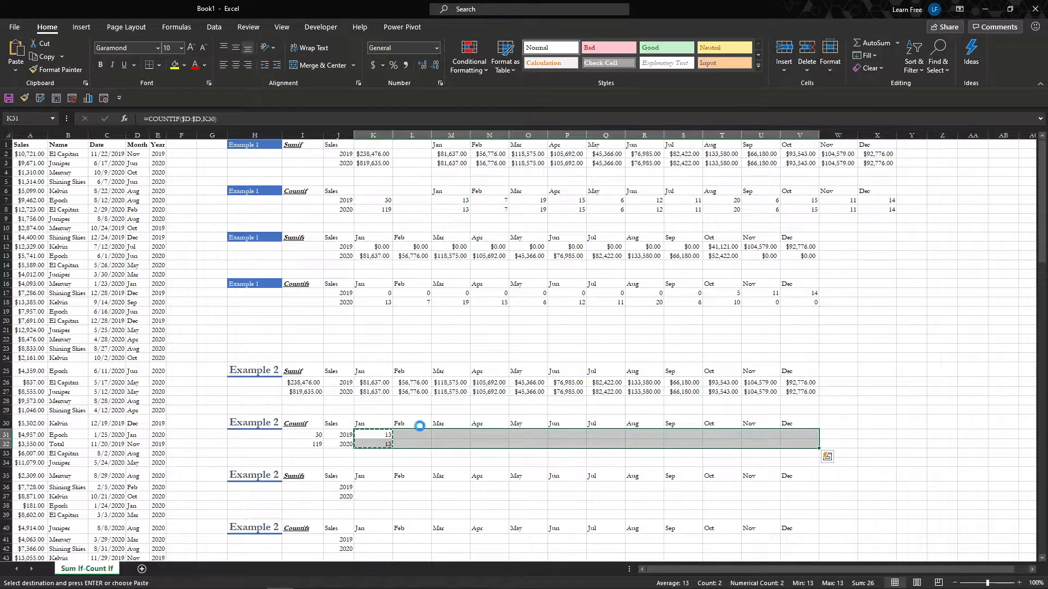
key(ctrl+v)
key(Escape)
Step: Check the L32 formula and compare Example 2's monthly COUNTIF results for Dec, Nov, Mar and Jan with Example 1's
click(415, 444)
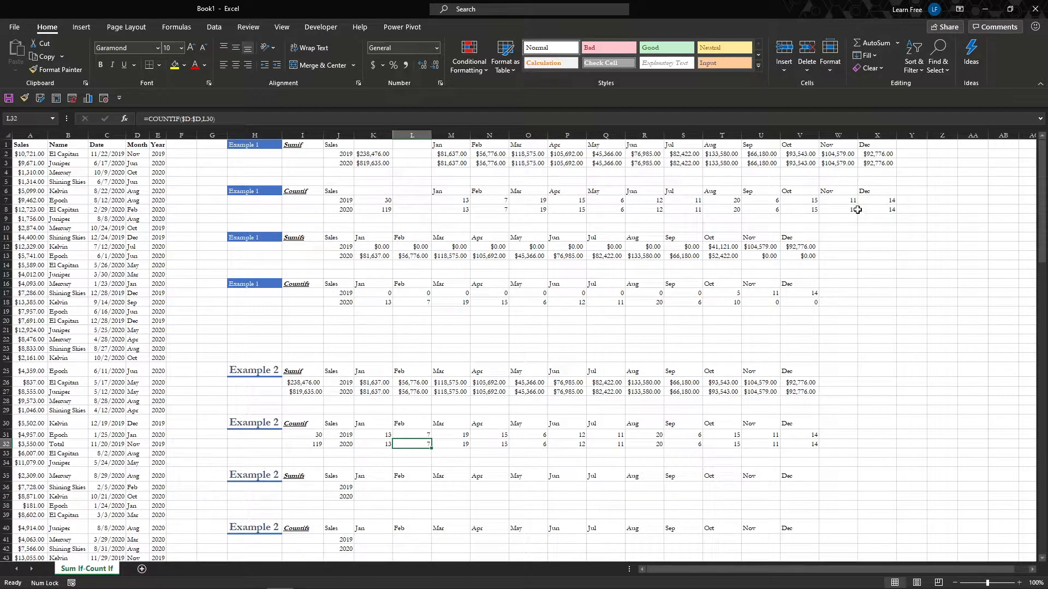
drag(873, 202, 876, 211)
click(802, 435)
key(ctrl+c)
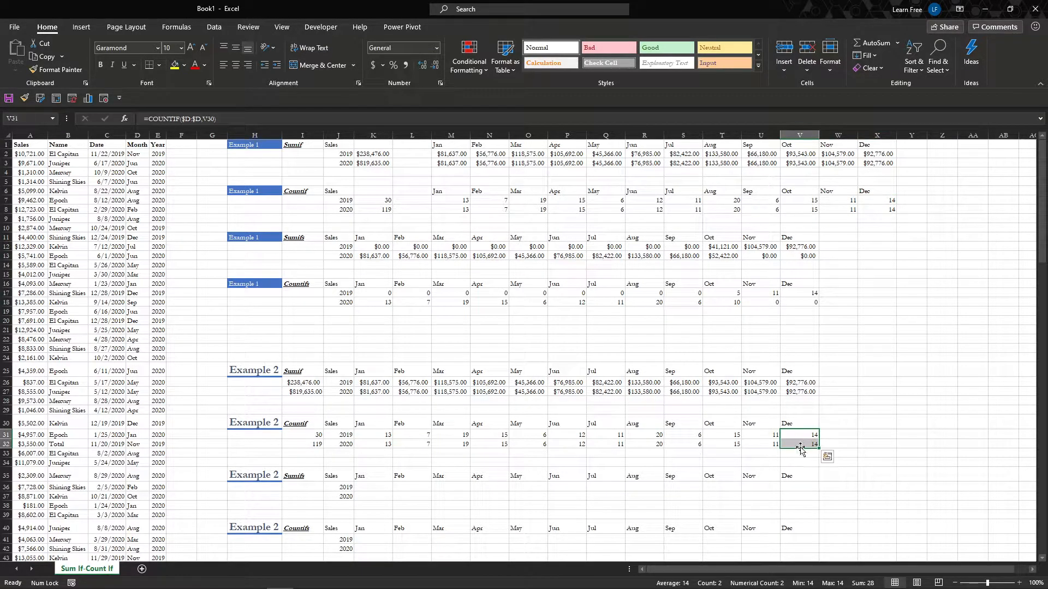
drag(835, 201, 837, 218)
key(ctrl+v)
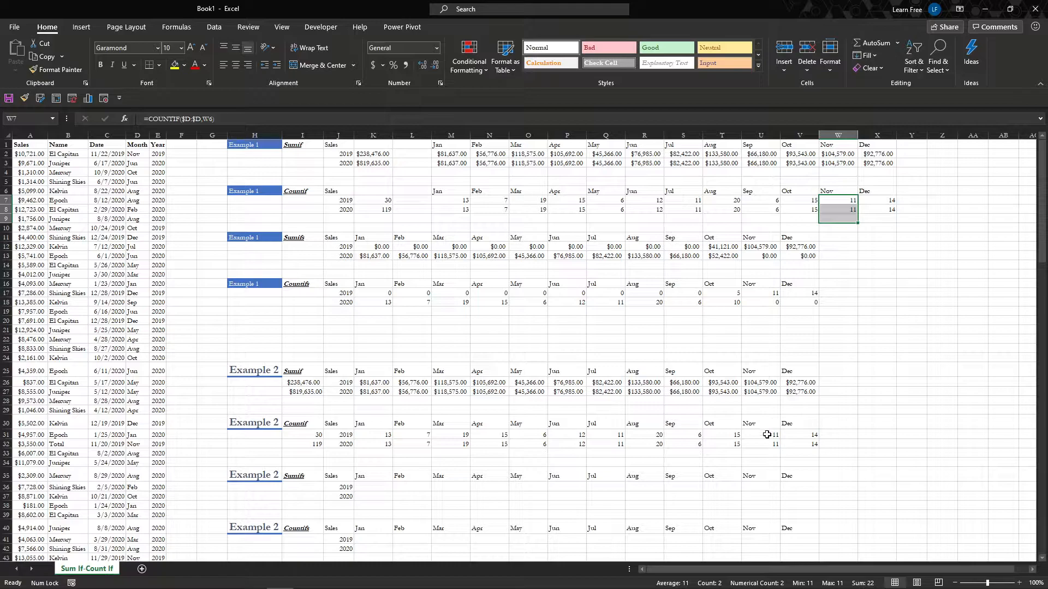
drag(770, 435, 765, 444)
drag(466, 437, 466, 446)
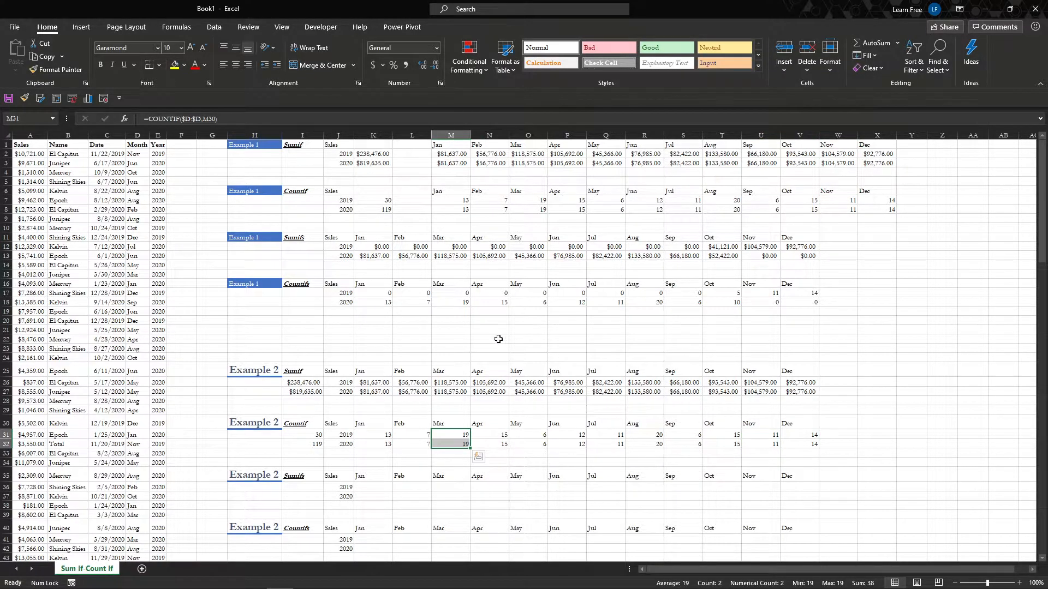
drag(526, 202, 525, 211)
drag(450, 200, 450, 210)
key(ctrl+c)
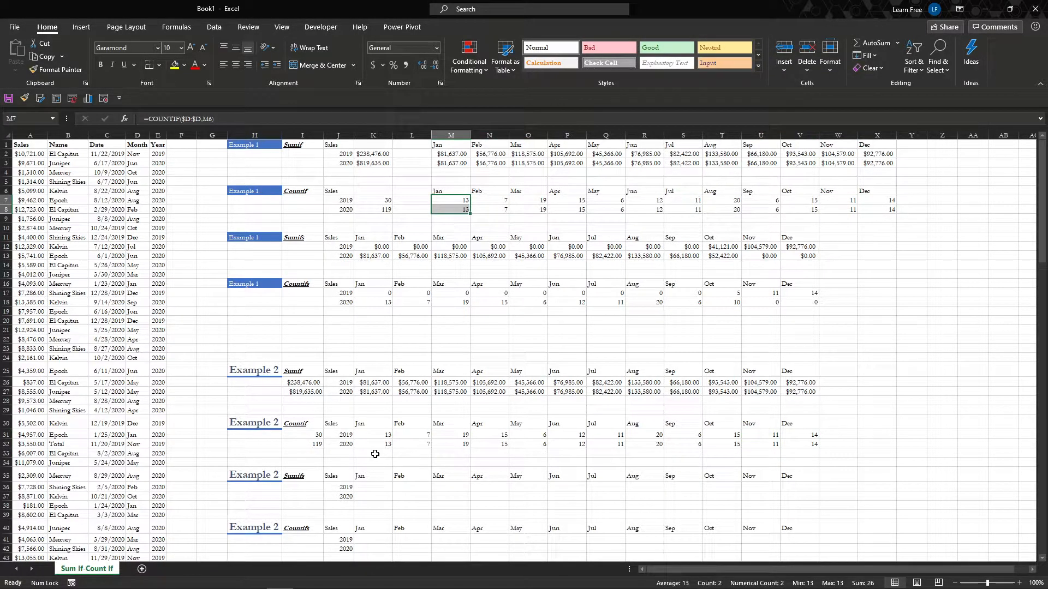
drag(372, 435, 374, 445)
key(ctrl+v)
Step: Compare Example 2's yearly COUNTIF results in I31:I32 with Example 1's in K7:K8
drag(306, 432, 308, 443)
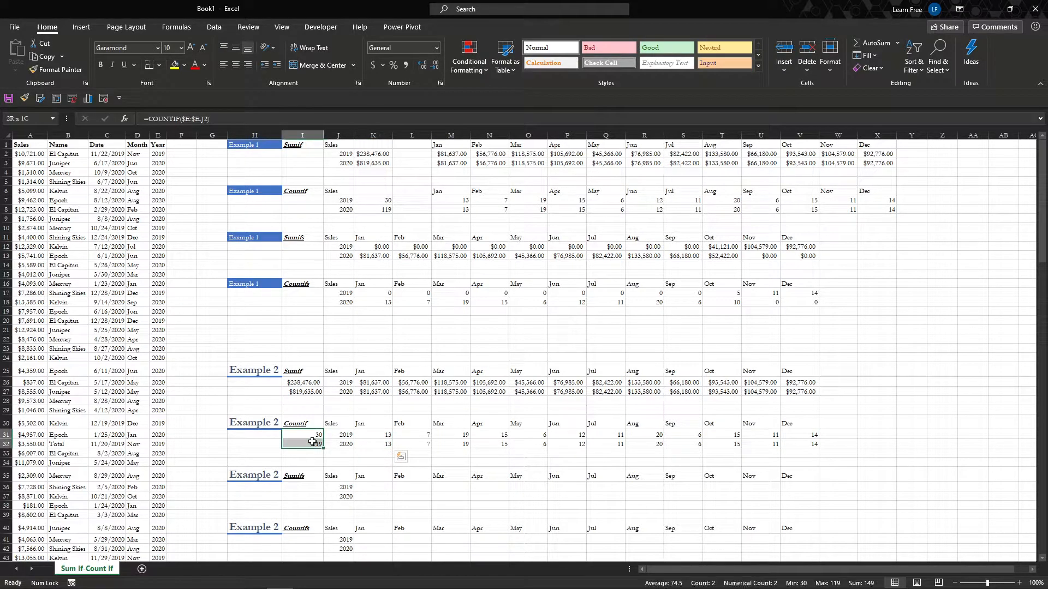
click(383, 204)
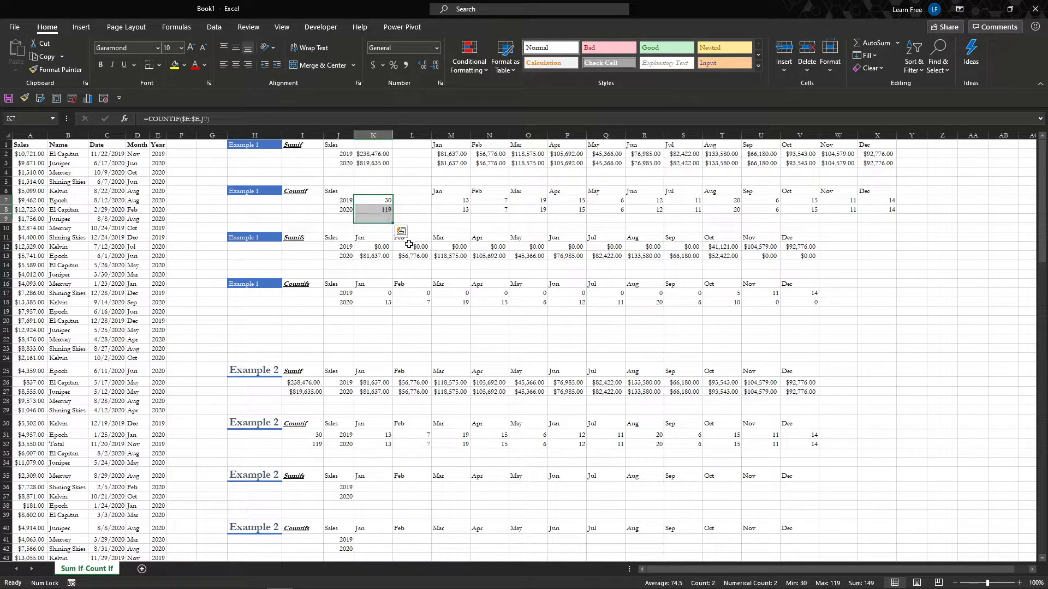
click(411, 209)
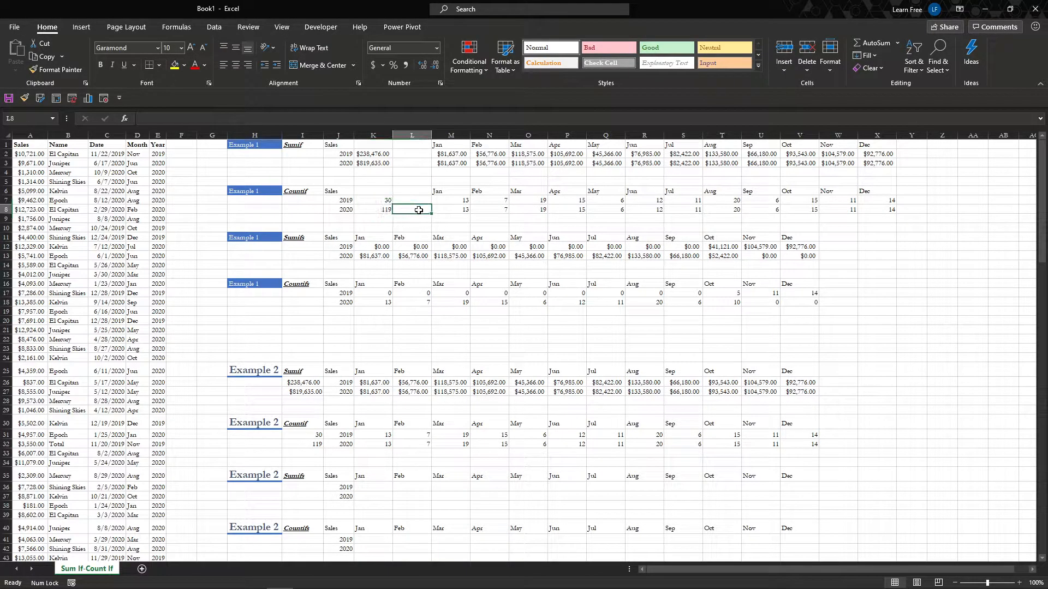
Step: Start a SUMIFS formula in K36 with the Sales column locked as $A:$A for the sum range
click(378, 491)
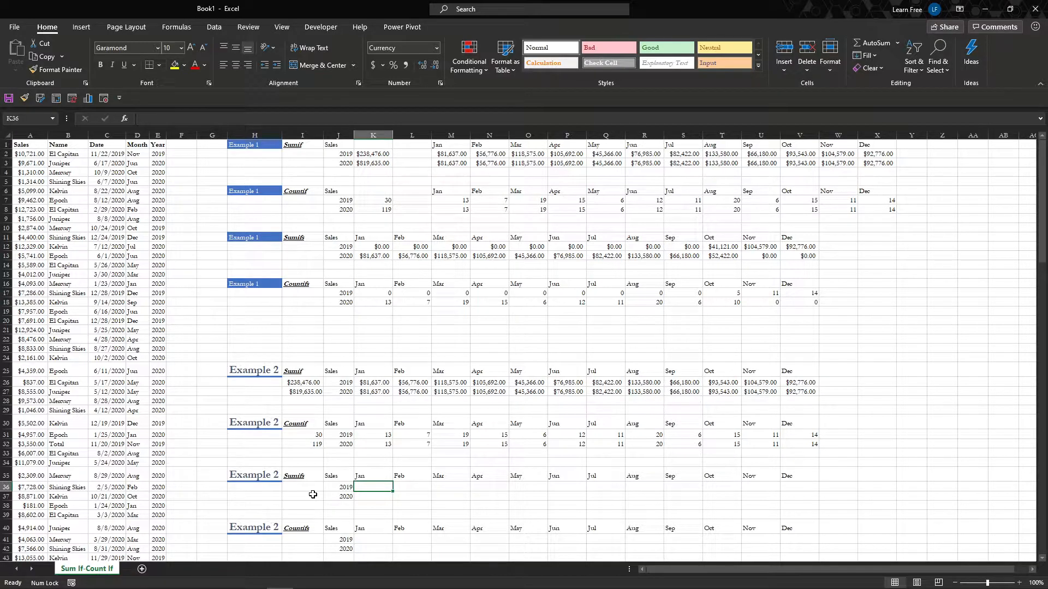
text(=SUMIFS()
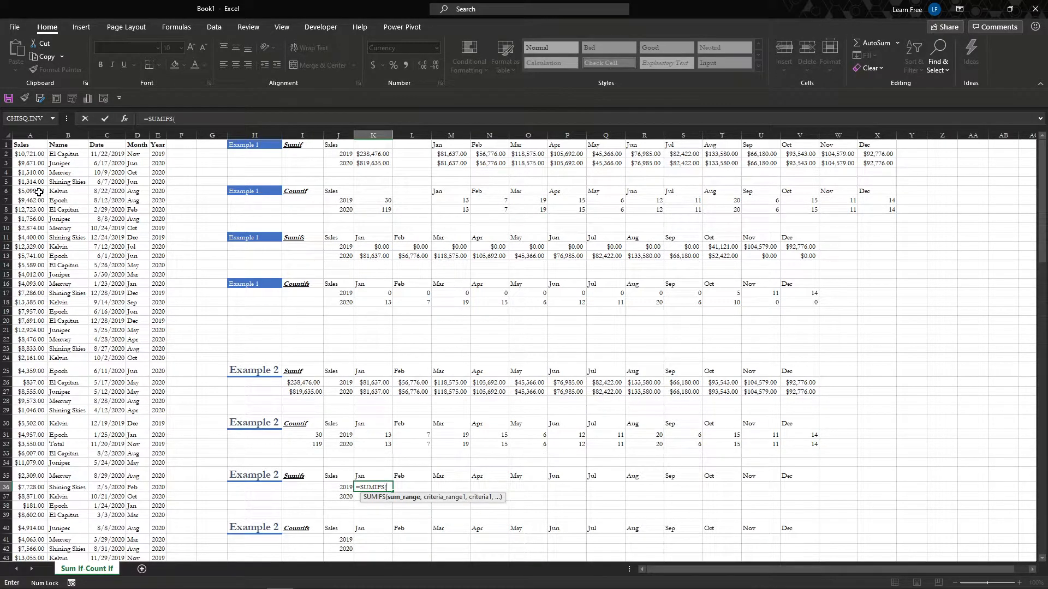
click(32, 135)
key(F4)
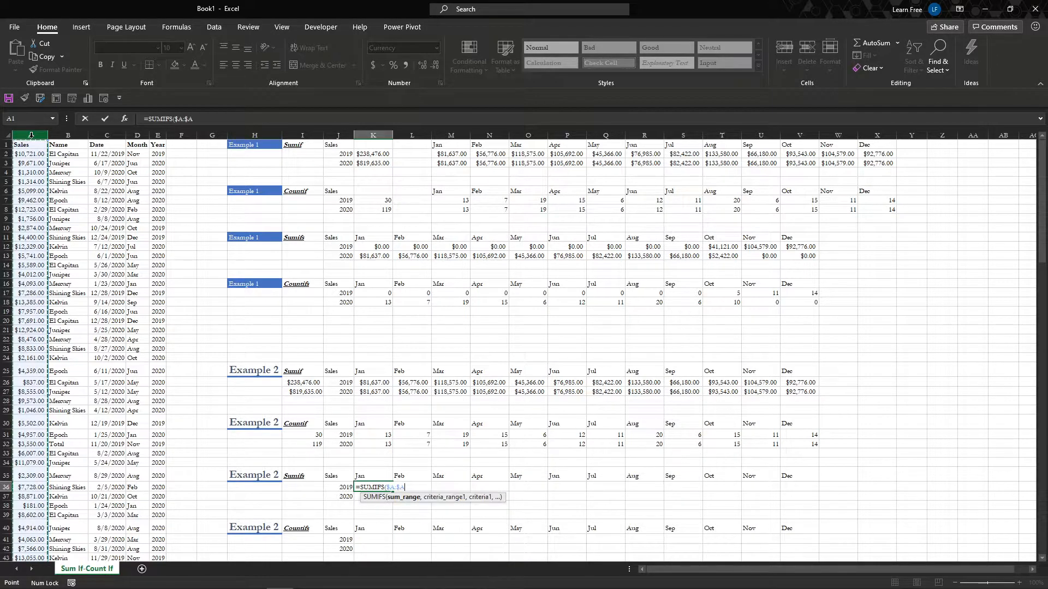
text(,)
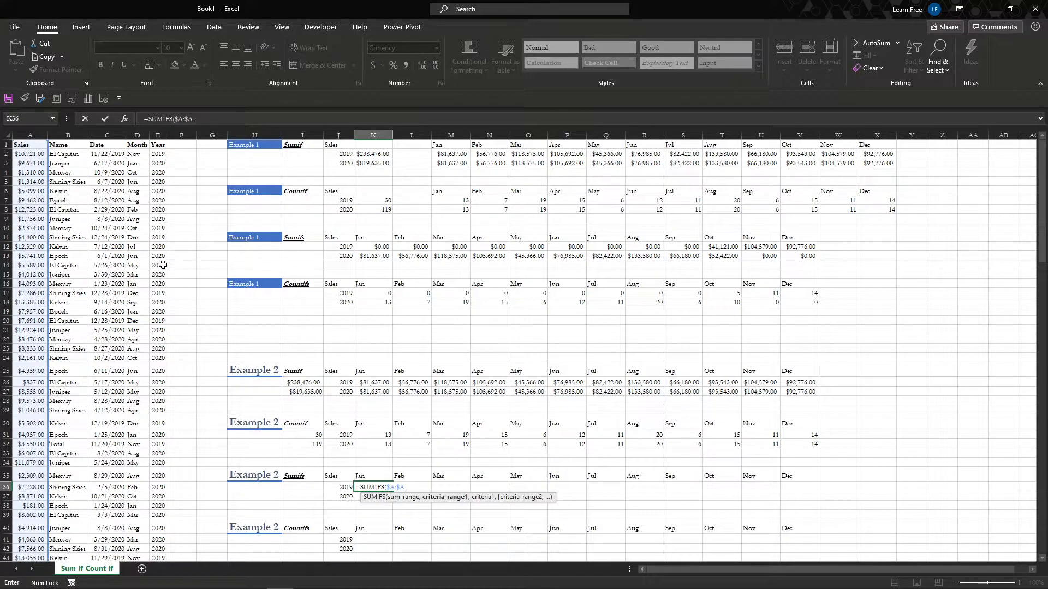
Step: Add the Year column, locked as $E:$E, as the first criteria range with J36 as its criterion
click(156, 134)
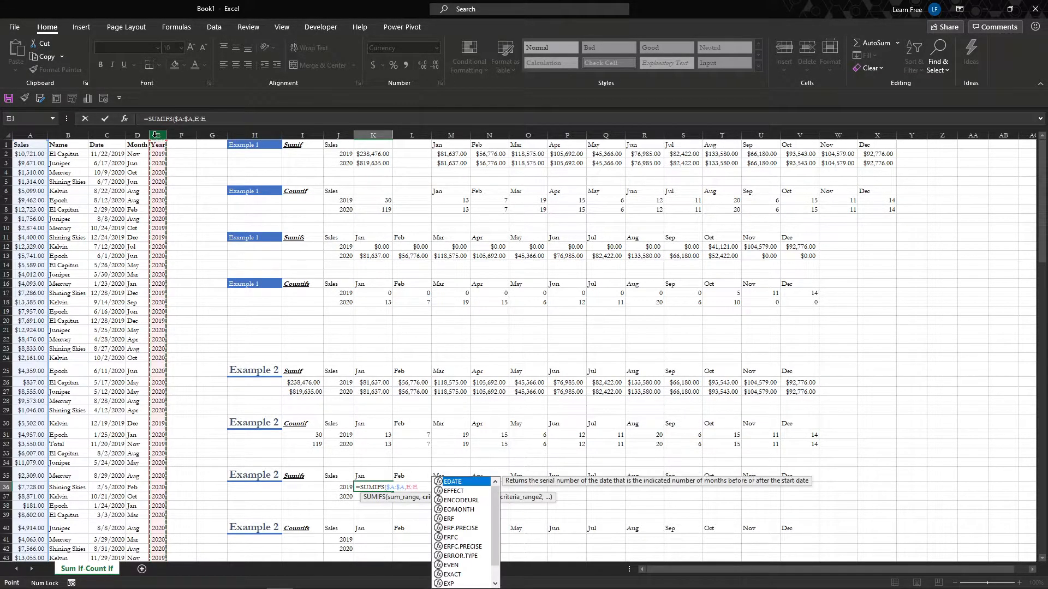
key(F4)
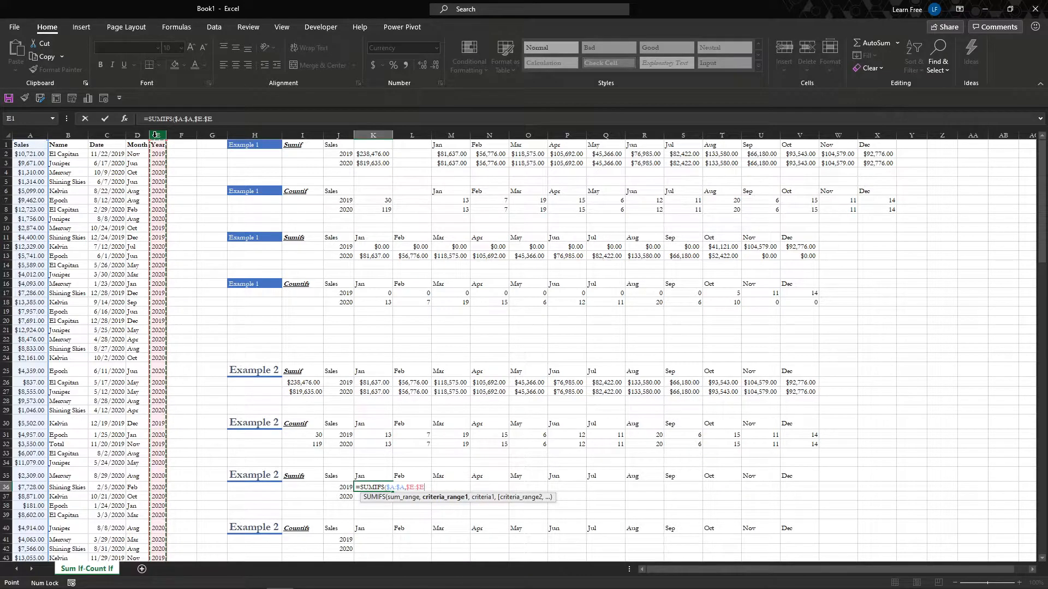
text(,)
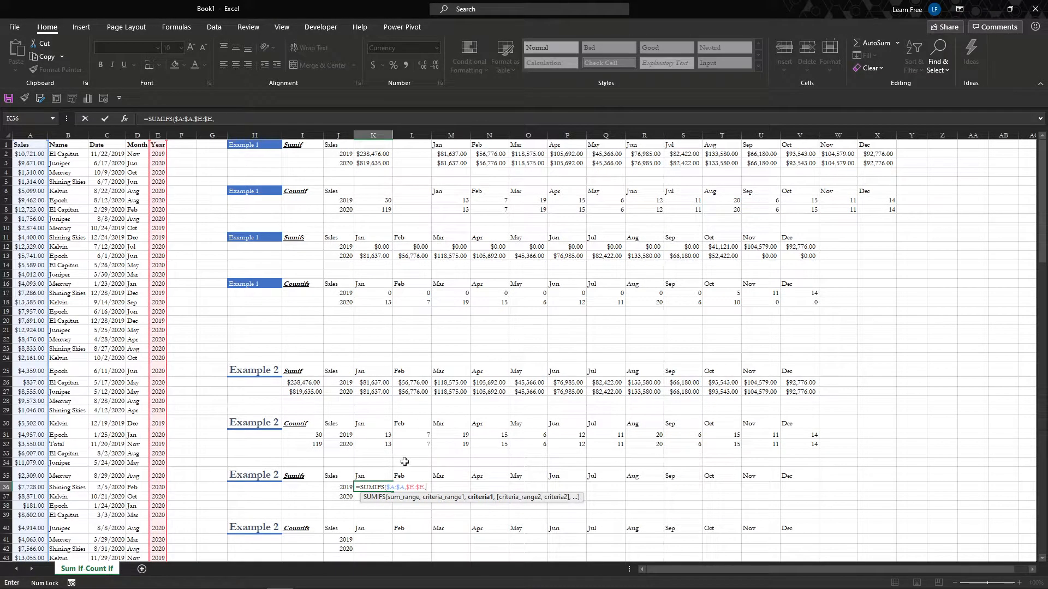
click(330, 488)
text(,)
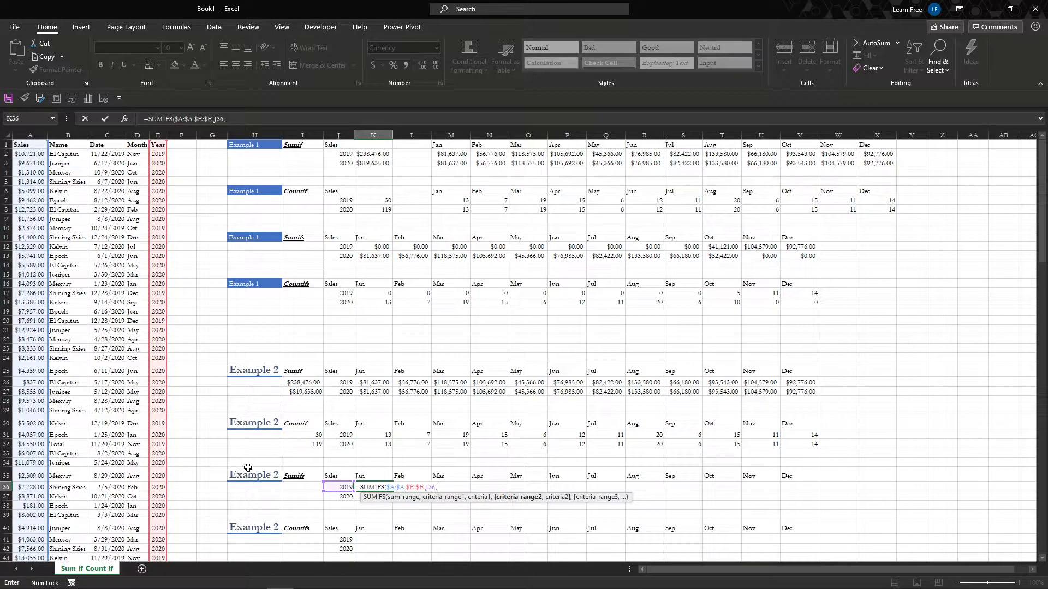
Step: Add the Month column $D:$D as the second criteria range with the Jan header K35 as criterion and complete the K36 formula
click(141, 136)
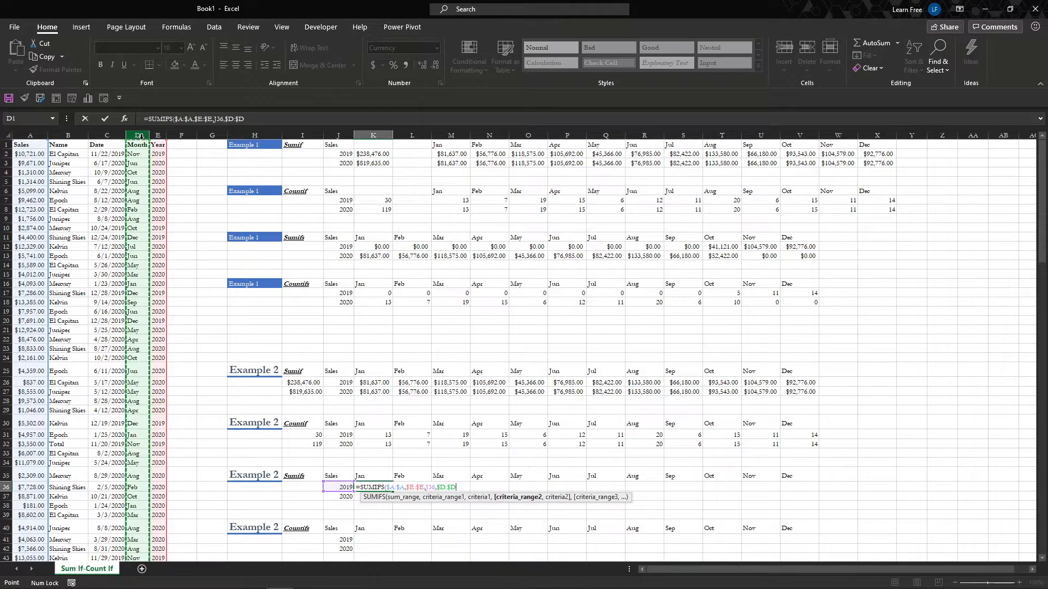
text(,)
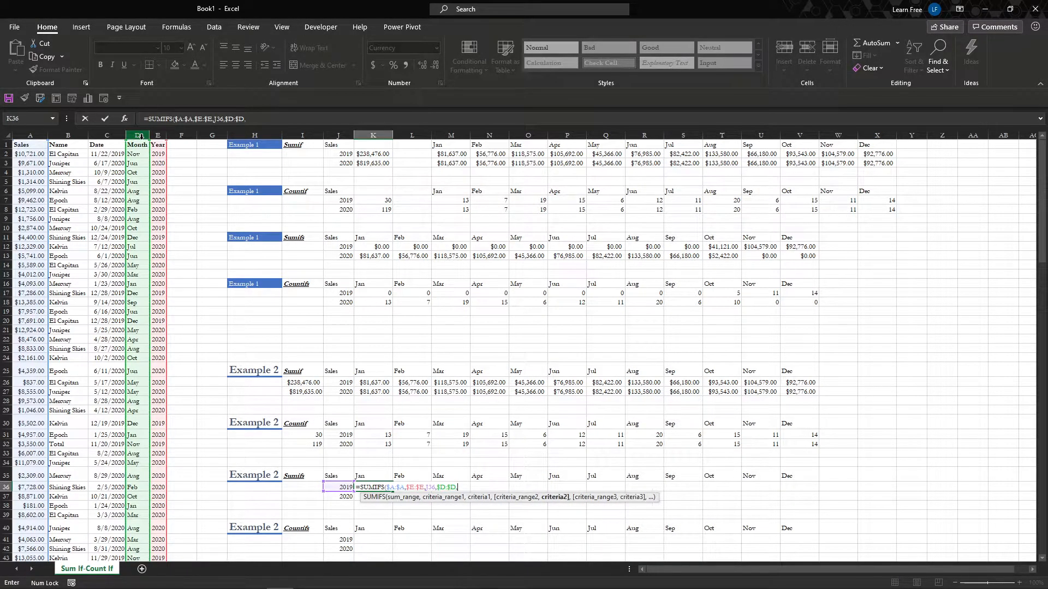
click(374, 478)
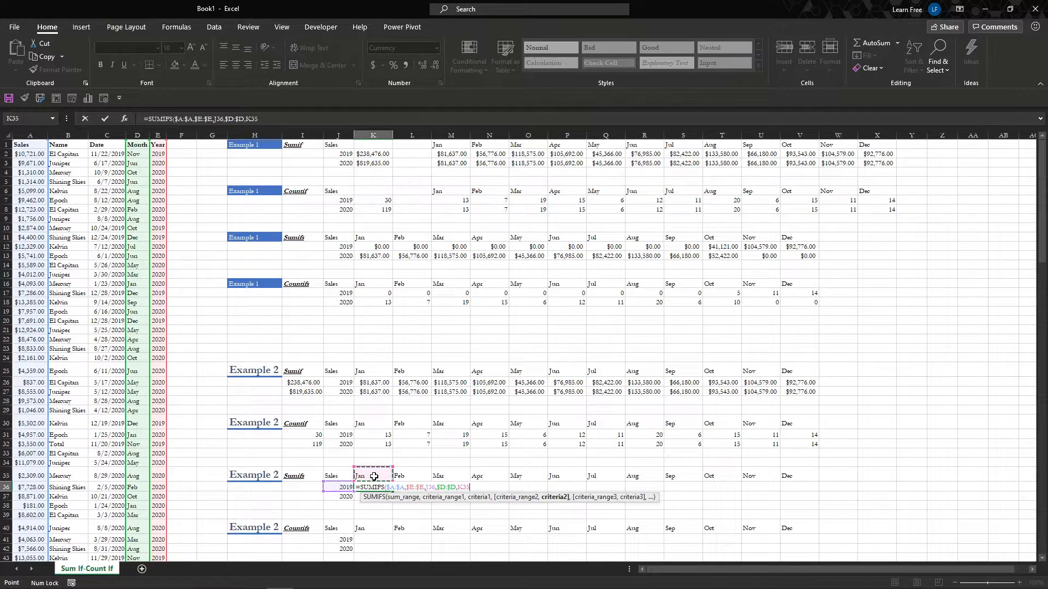
text())
key(Return)
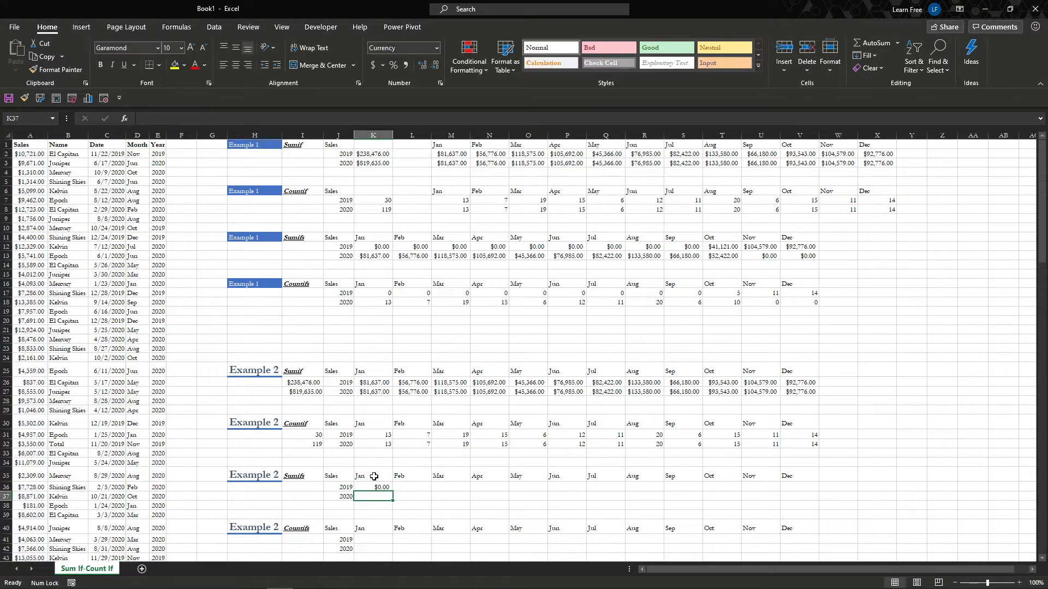
key(Up)
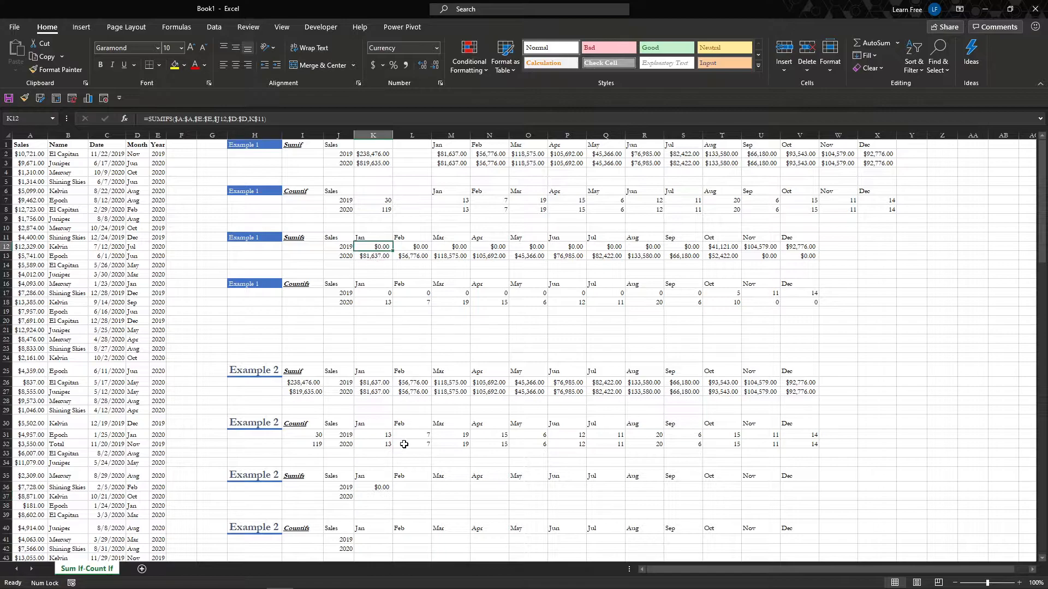
Step: Copy the Jan SUMIFS formula from K36 across the remaining 2019 months in L36:V36
click(348, 488)
click(386, 486)
key(ctrl+c)
drag(396, 486, 786, 485)
key(ctrl+v)
key(Escape)
Step: Inspect the year and month references in the SUMIFS formulas in L36, K36 and the Dec cell V36
click(426, 486)
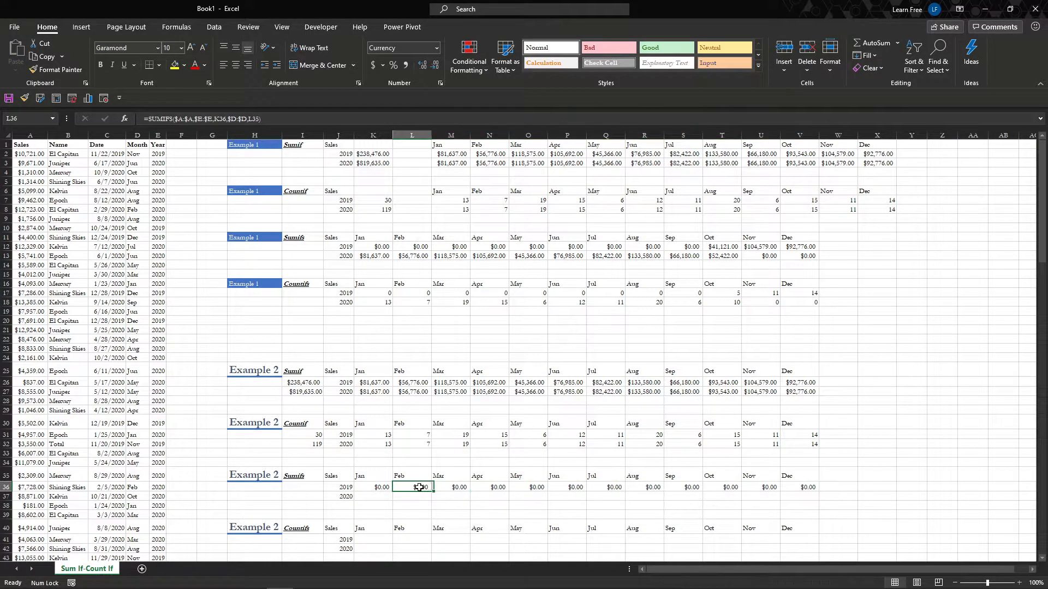
key(F2)
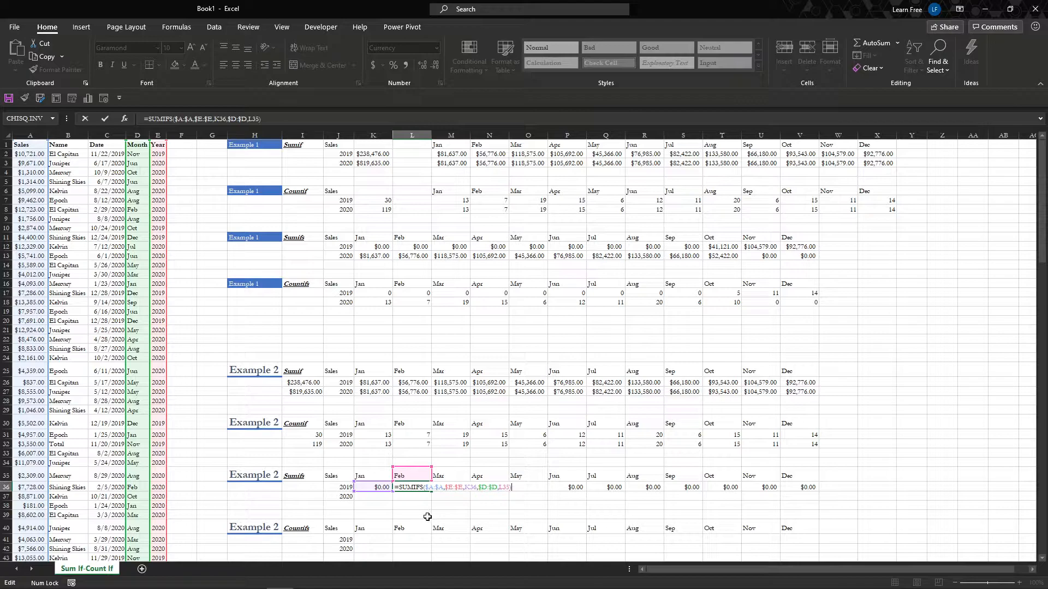
key(Escape)
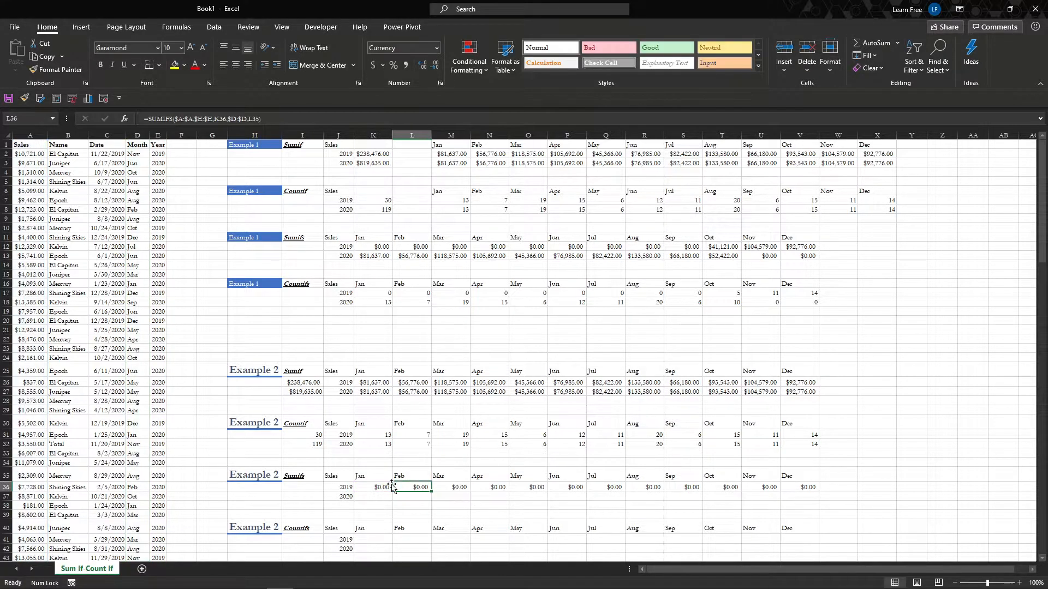
double_click(391, 487)
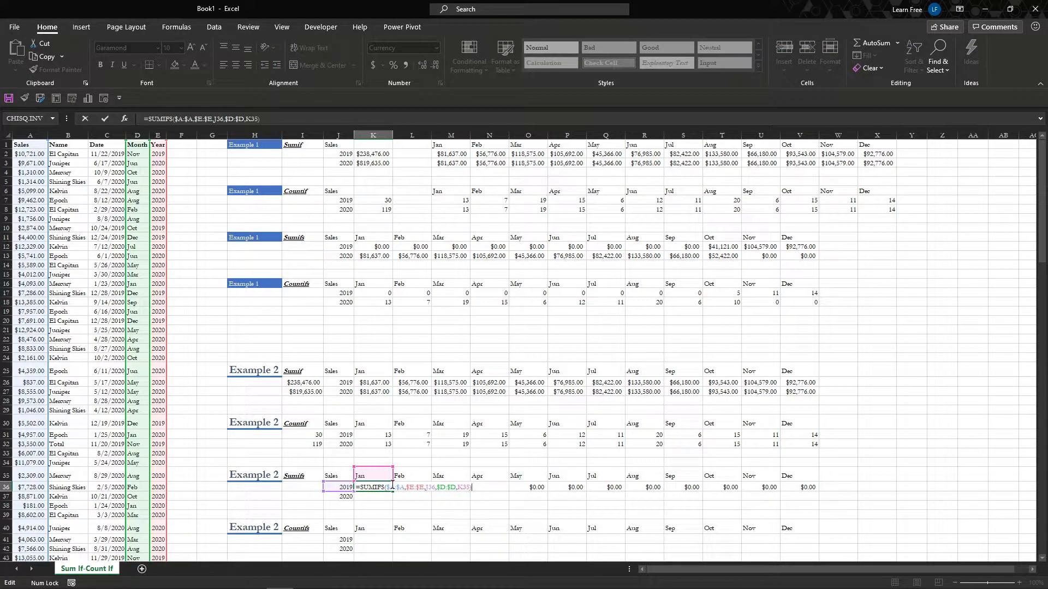
key(Tab)
key(F2)
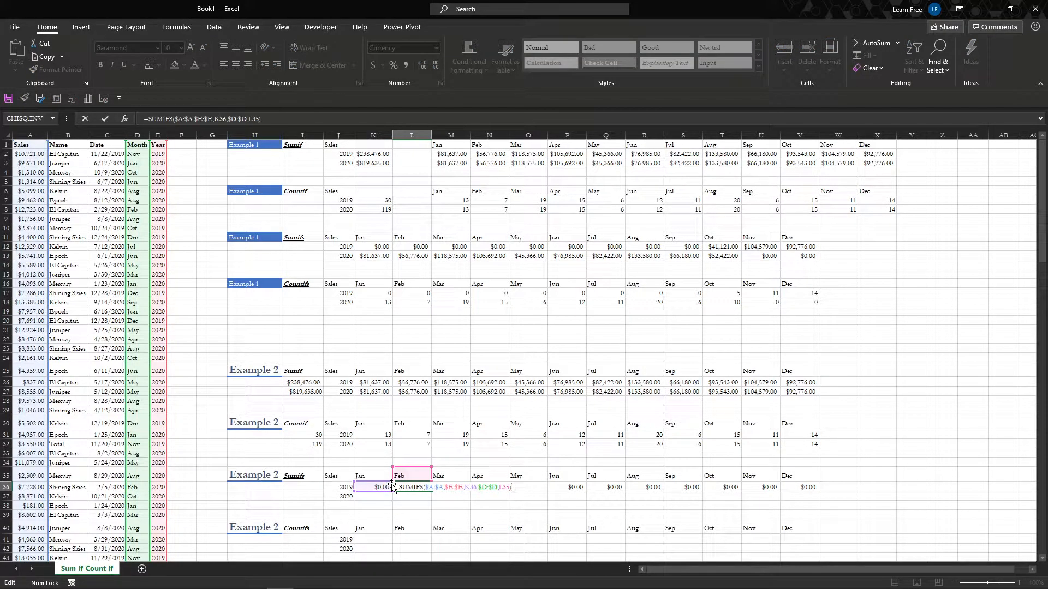
key(Tab)
key(ctrl+Right)
key(F2)
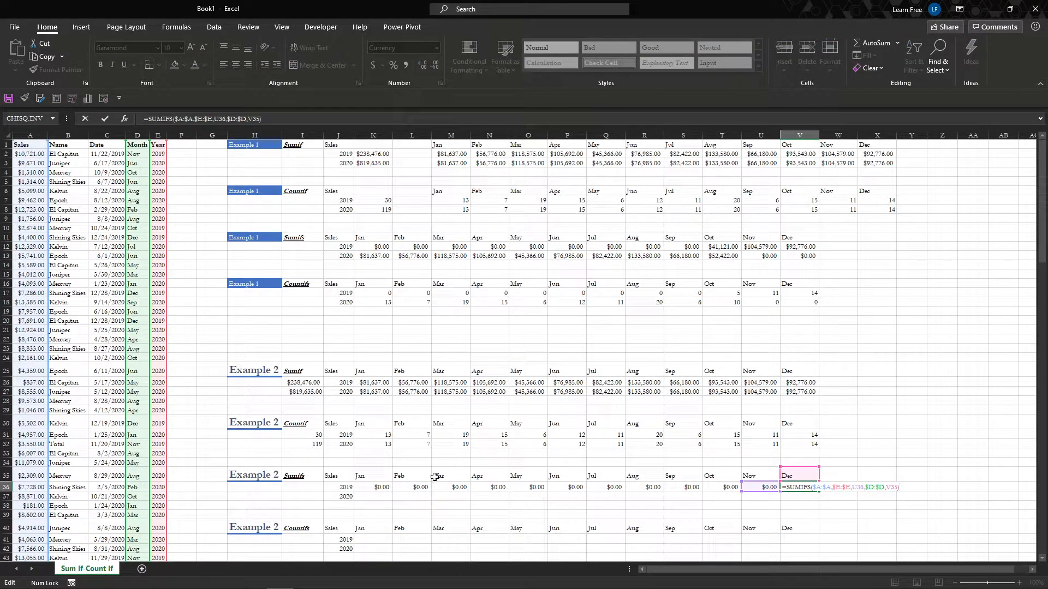
key(Escape)
Step: Lock the column of the year criterion in the K36 SUMIFS formula as $J36
key(ctrl+Left)
key(Right)
key(F2)
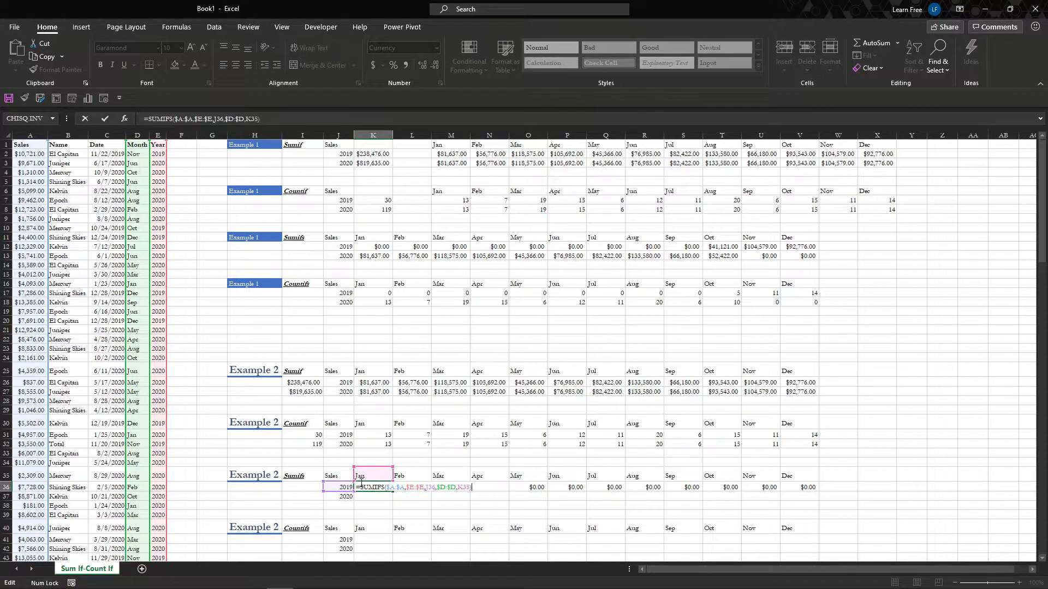
click(427, 488)
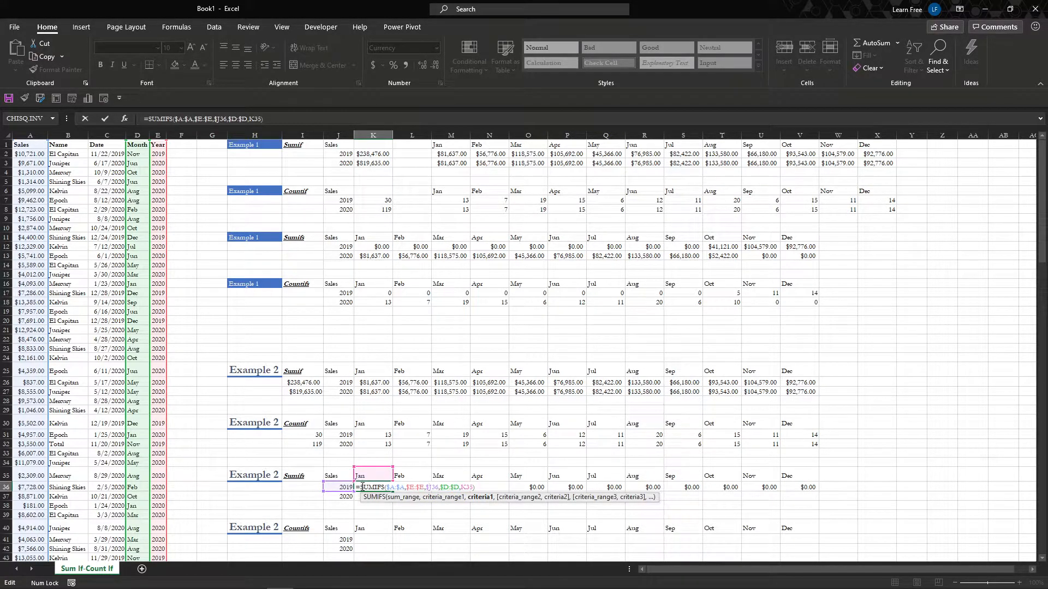
key(Return)
Step: Copy the corrected K36 formula over the 2019 SUMIFS cells from Feb through Dec, L36:V36
key(Up)
key(ctrl+c)
key(Right)
key(ctrl+shift+Right)
key(ctrl+v)
key(Escape)
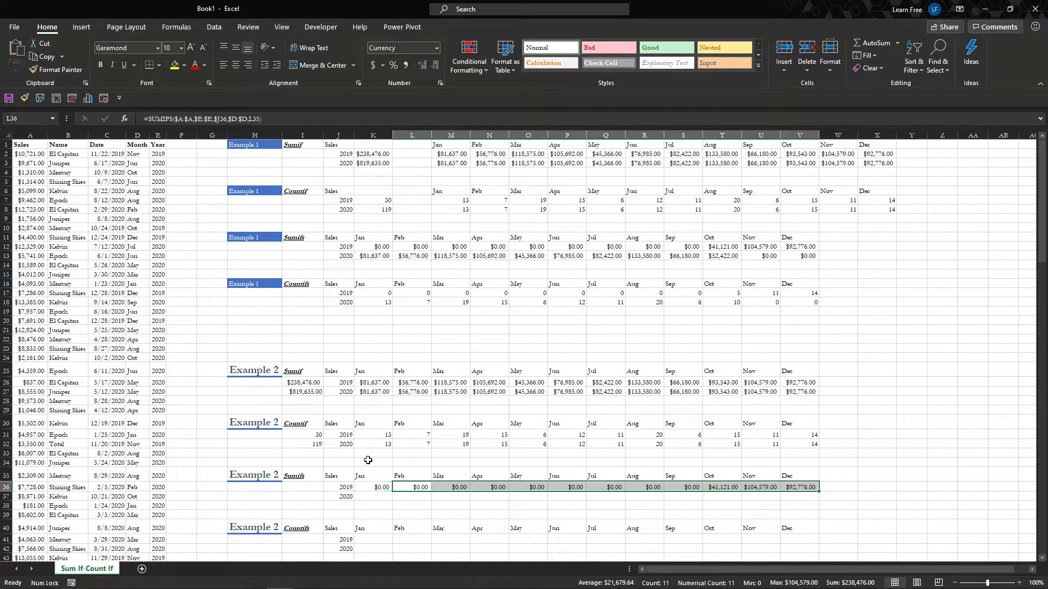
Step: Compare Example 2's 2019 SUMIFS results in row 36 with Example 1's in row 12
drag(371, 246, 690, 246)
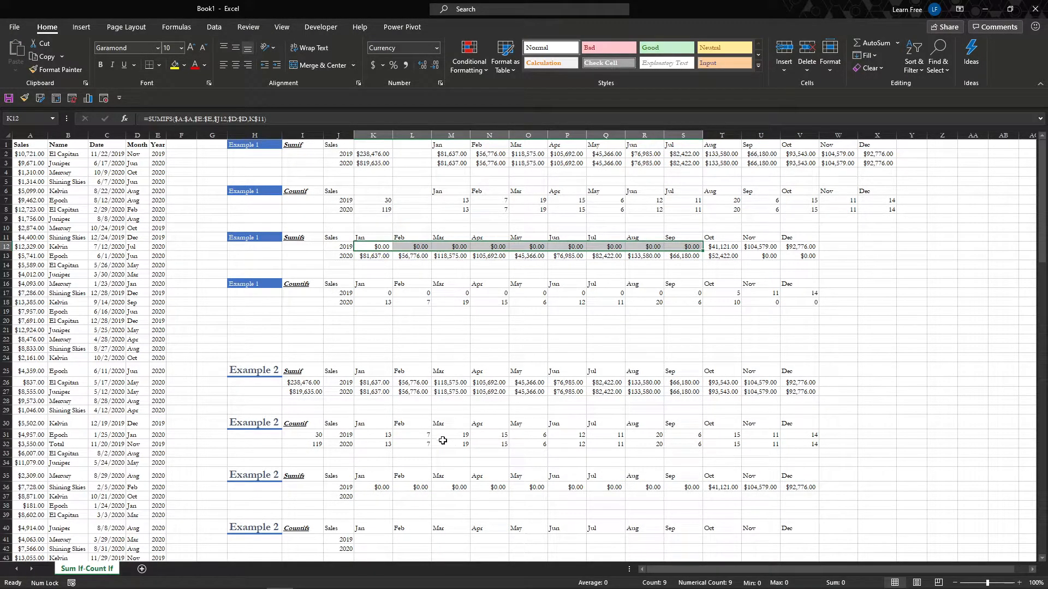
drag(374, 486, 679, 486)
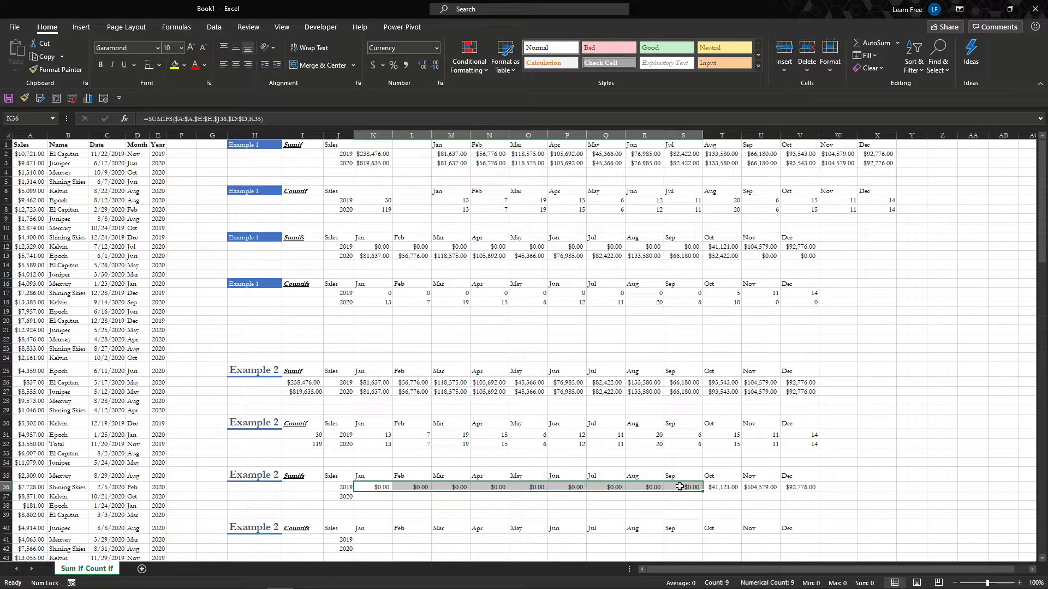
click(726, 249)
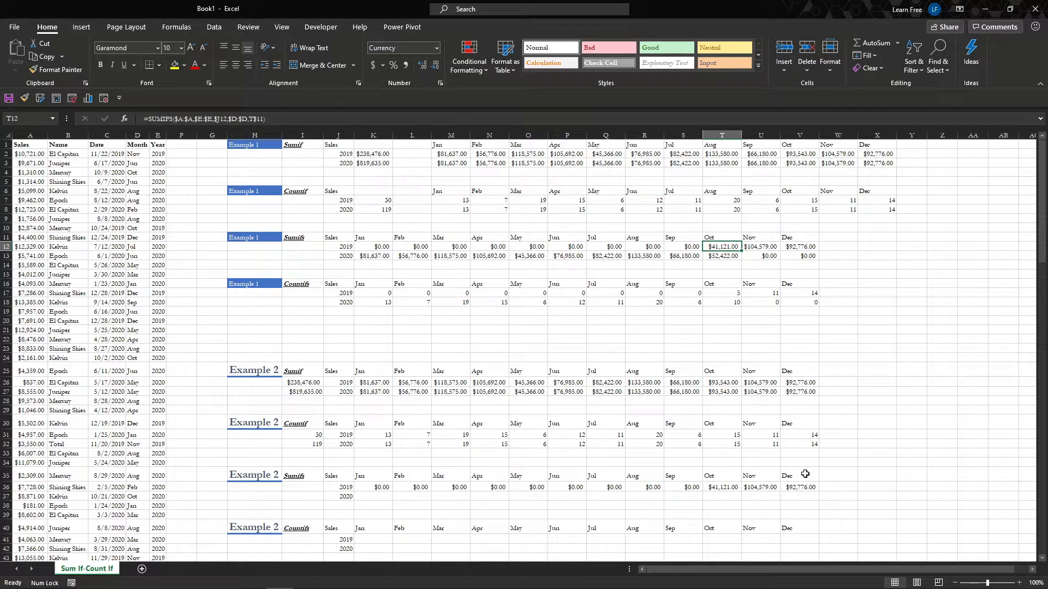
Step: Copy the K36 SUMIFS formula into K37 and move its month criterion reference to the Jan header in K35
click(373, 487)
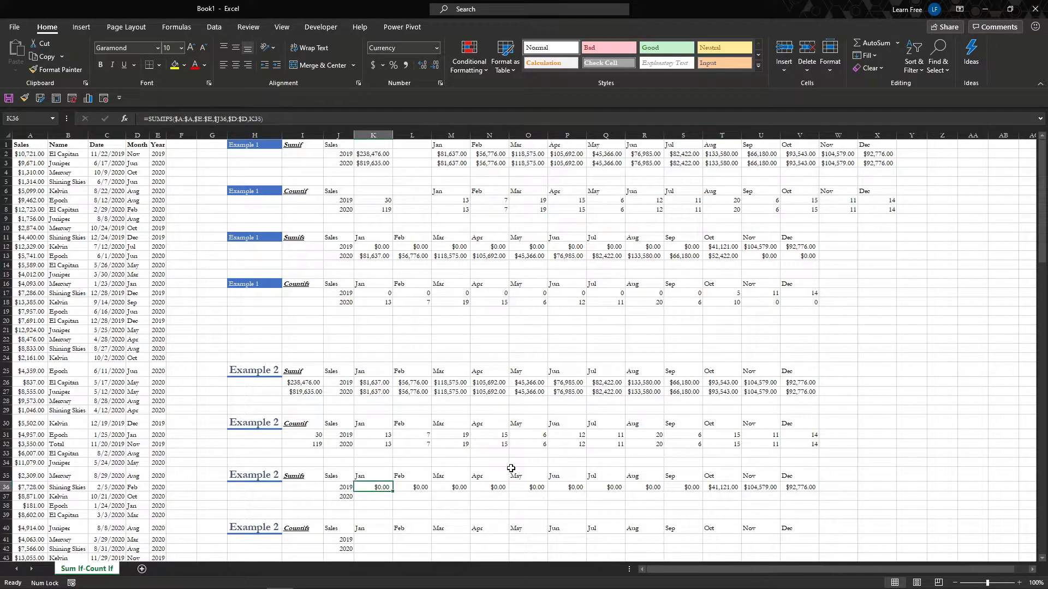
key(ctrl+c)
key(Down)
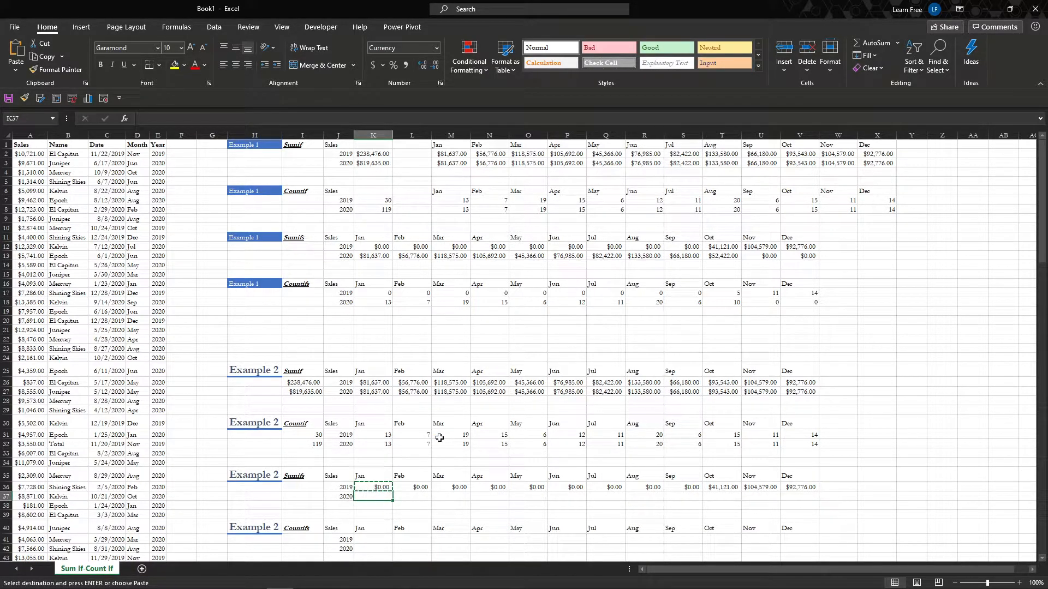
key(ctrl+v)
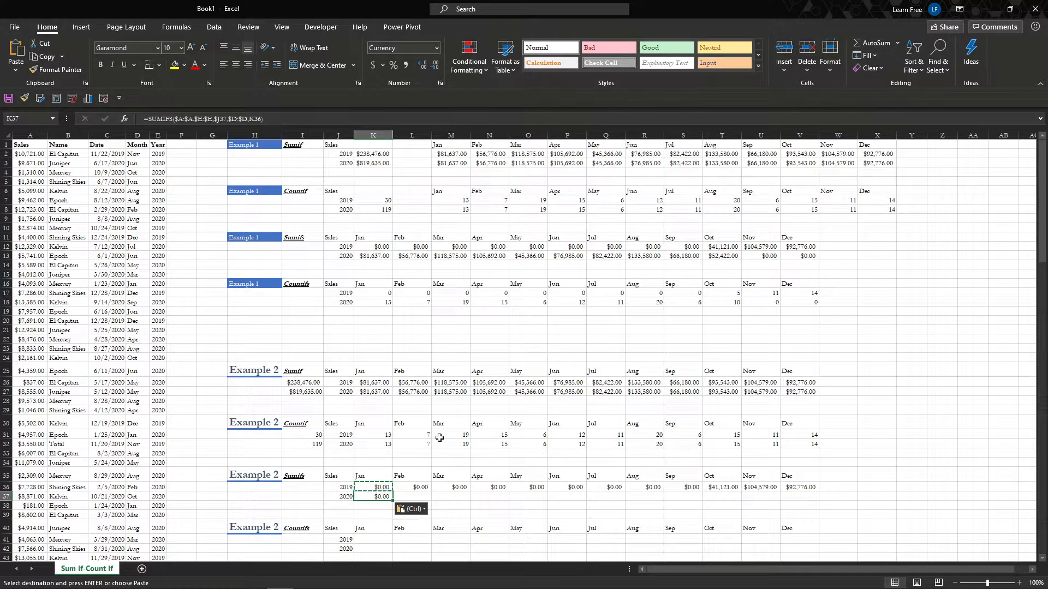
key(F2)
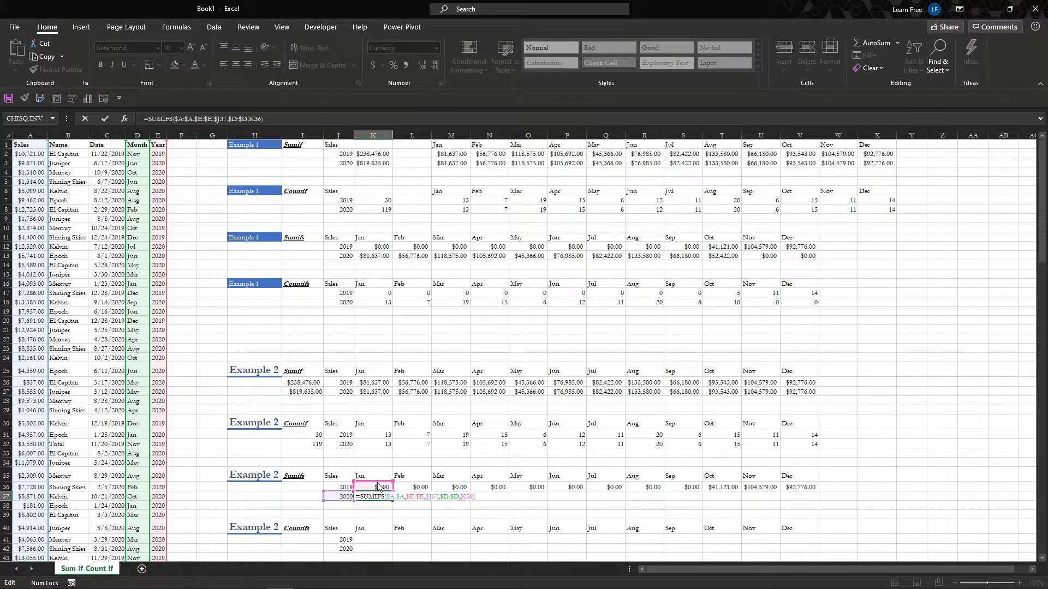
drag(378, 483, 381, 474)
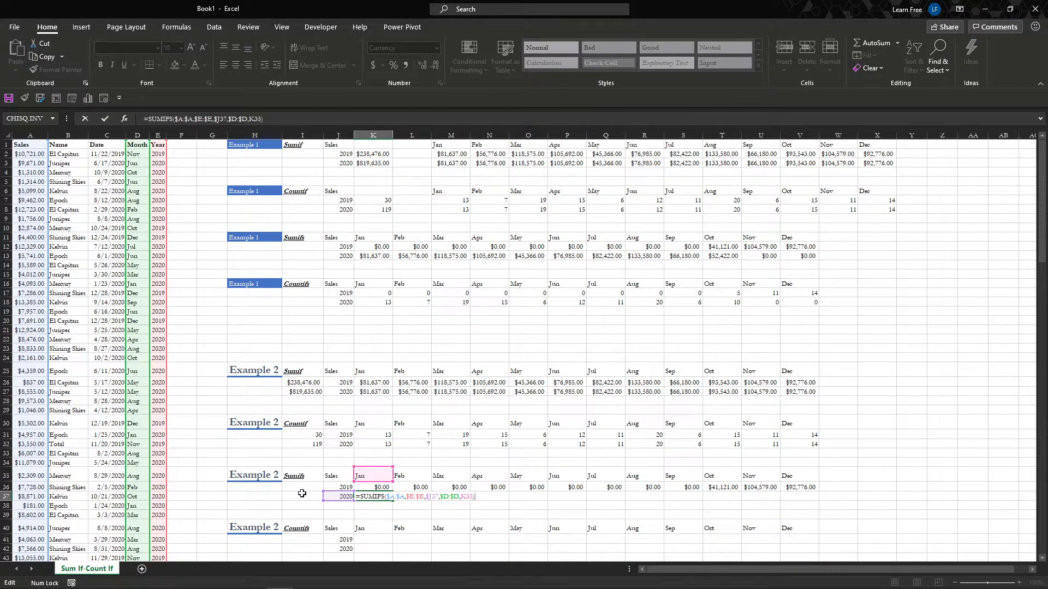
Step: Lock the row of the month criterion in the K37 formula as K$35
click(466, 496)
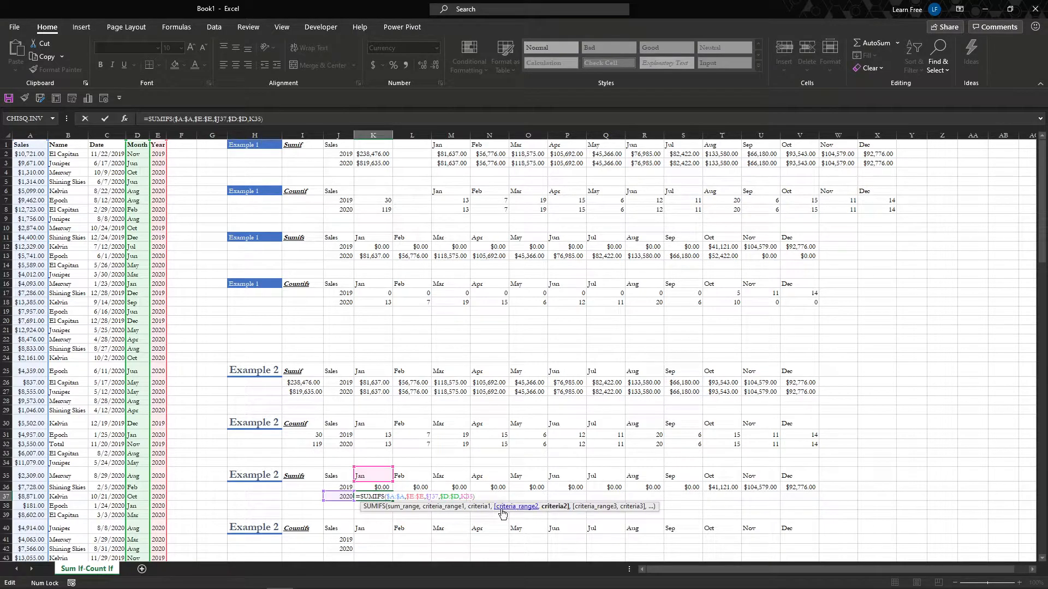
text($)
key(Return)
Step: Copy the Jan 2020 SUMIFS formula from K37 across the remaining months through Dec in L37:V37
key(Up)
key(ctrl+c)
key(Right)
key(shift+Right)
key(shift+Right)
key(shift+Right)
key(shift+Right)
key(shift+Right)
key(shift+Right)
key(shift+Right)
key(shift+Right)
key(shift+Right)
key(shift+Right)
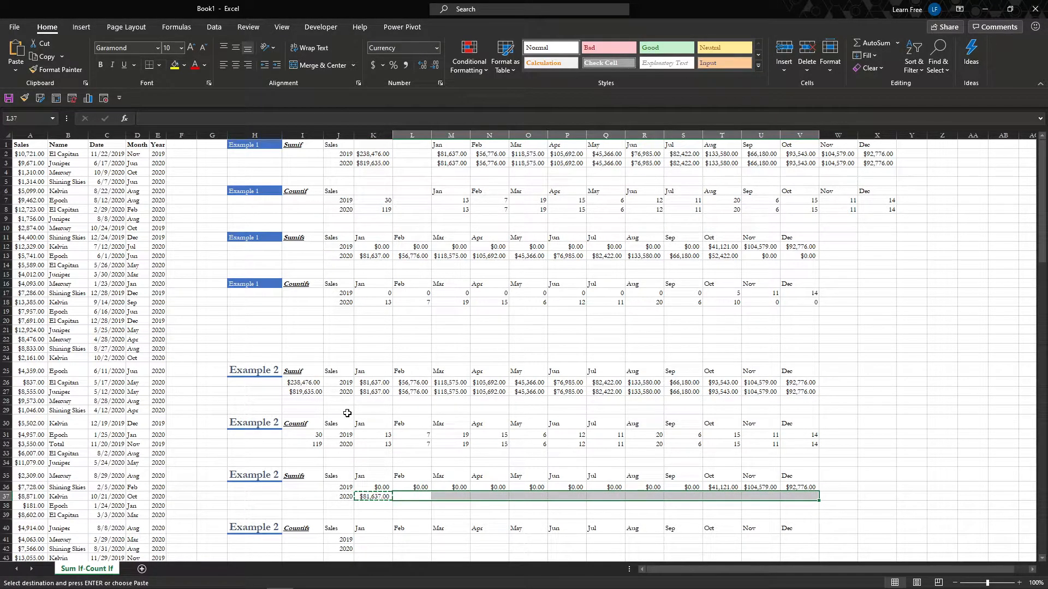
key(ctrl+v)
key(Escape)
key(Left)
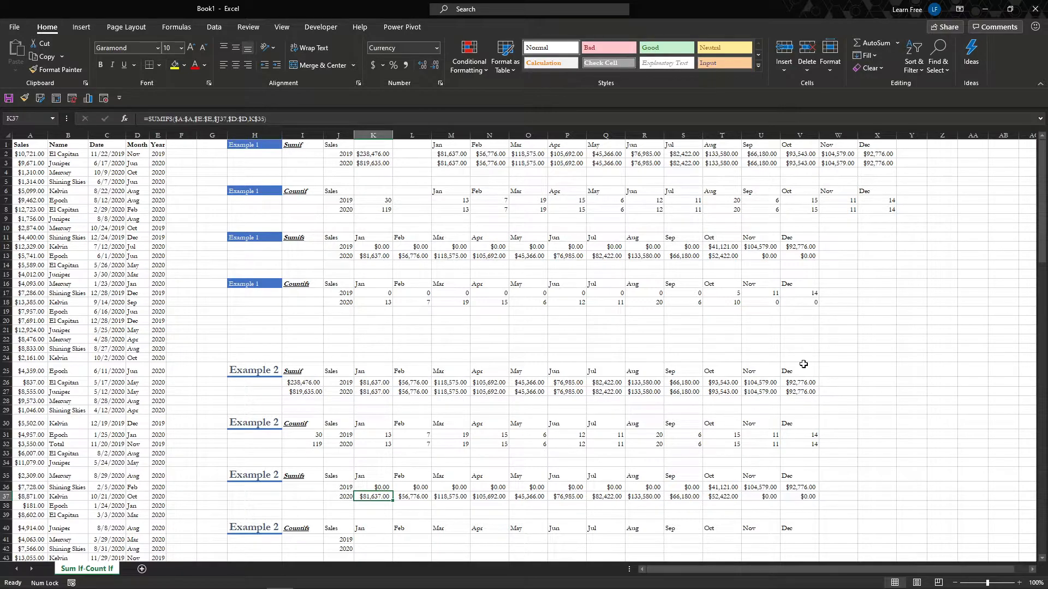
Step: Start a COUNTIFS formula in K41 of the Example 2 Countifs block, with the Year column locked as $E:$E for the first criteria range
scroll(367, 469, down, 3)
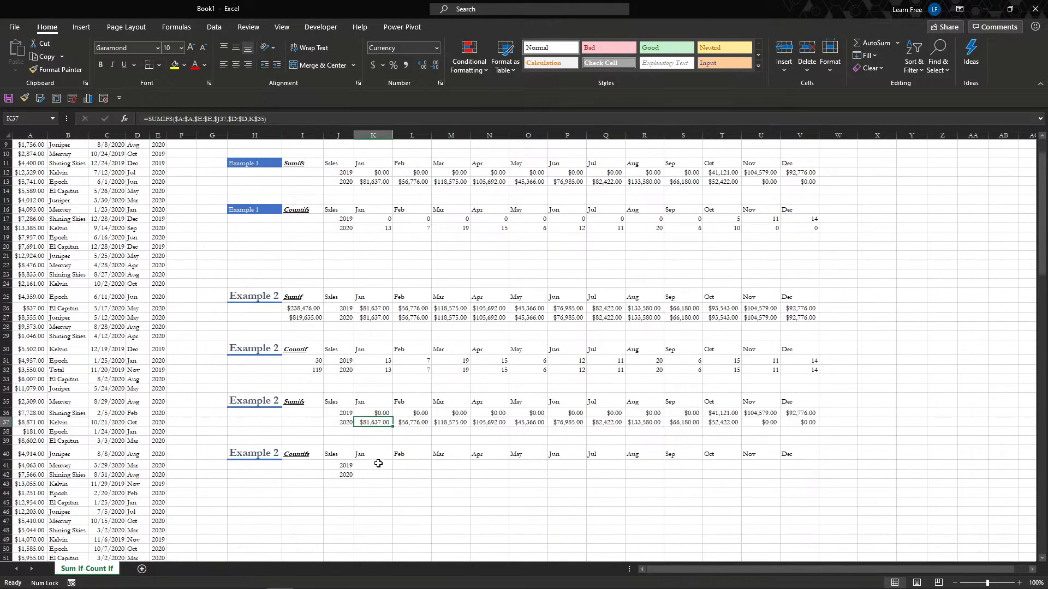
click(379, 467)
scroll(503, 498, up, 3)
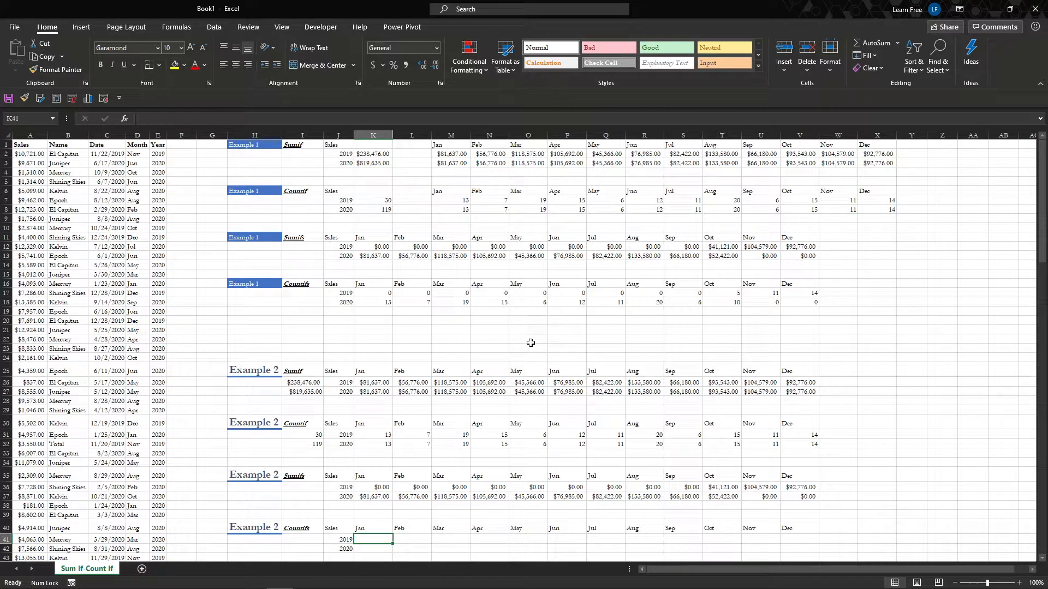
text(=COUNTIFs)
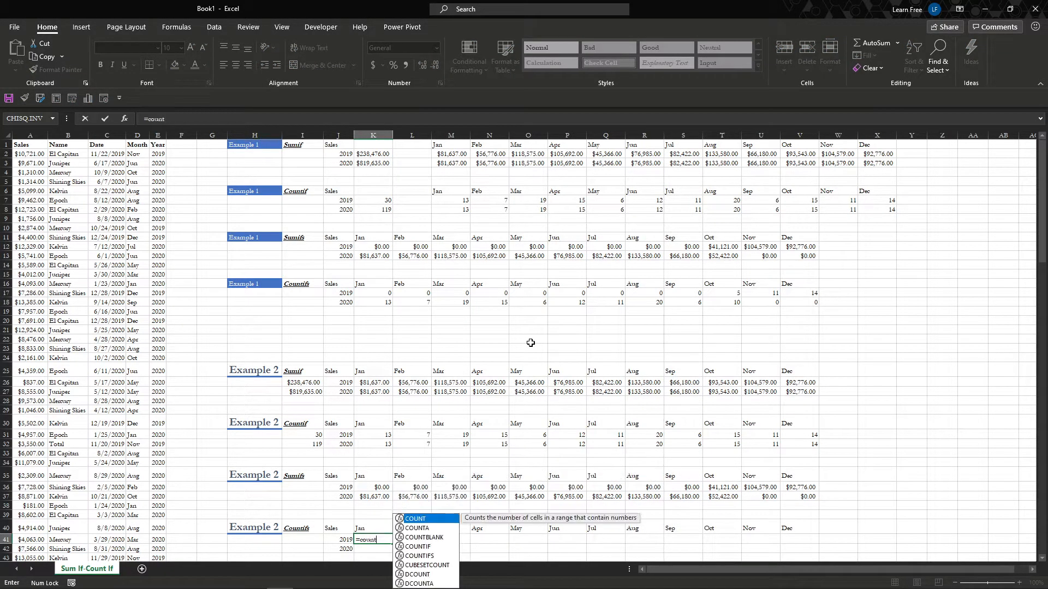
key(Tab)
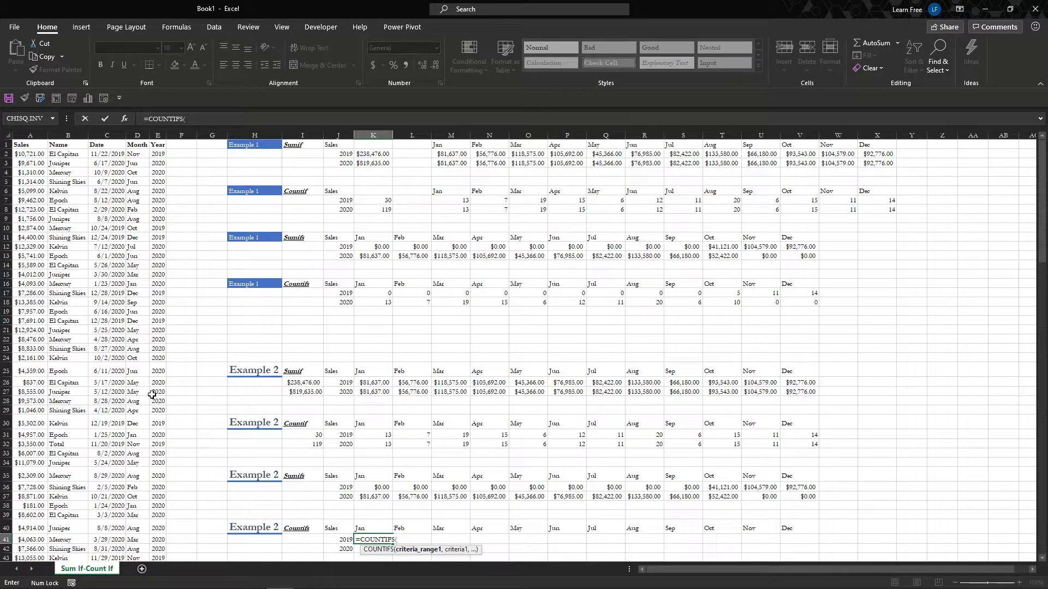
click(157, 136)
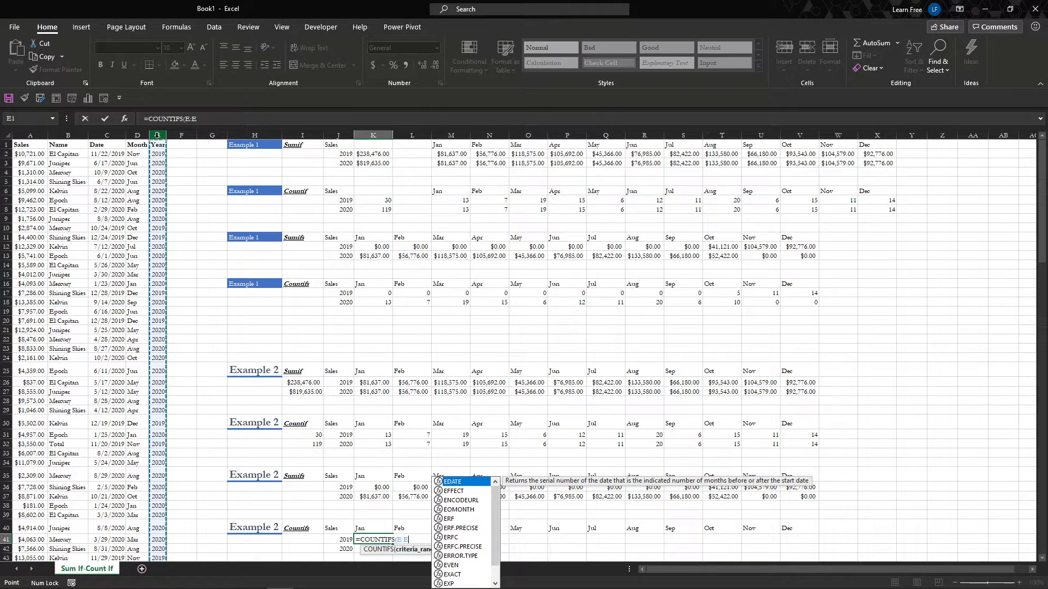
key(F4)
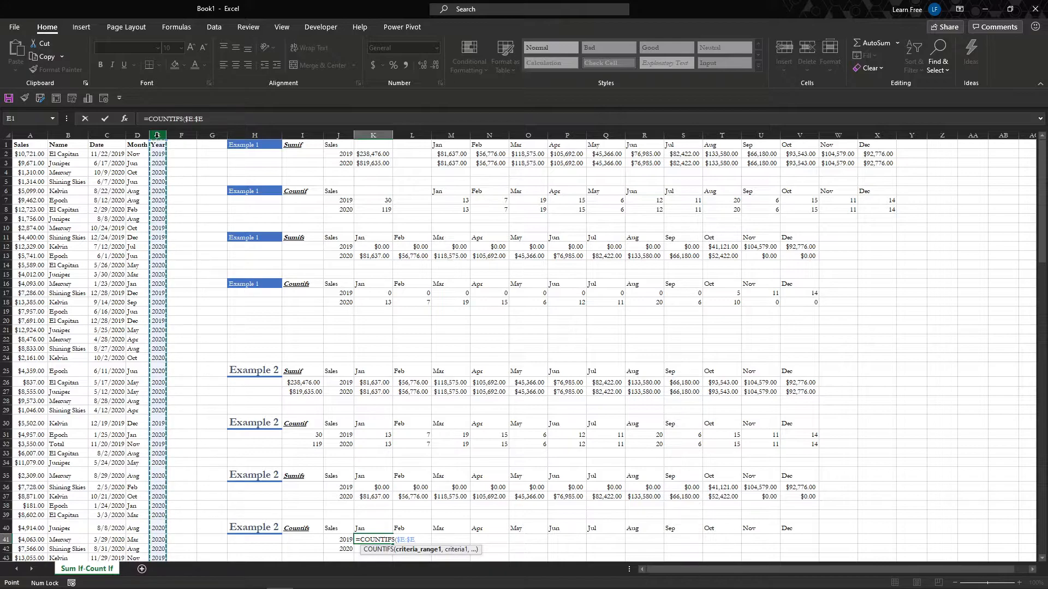
text(,)
Step: Add the 2019 year label as the first criterion of the K41 formula, locking only its column as $J41
click(343, 541)
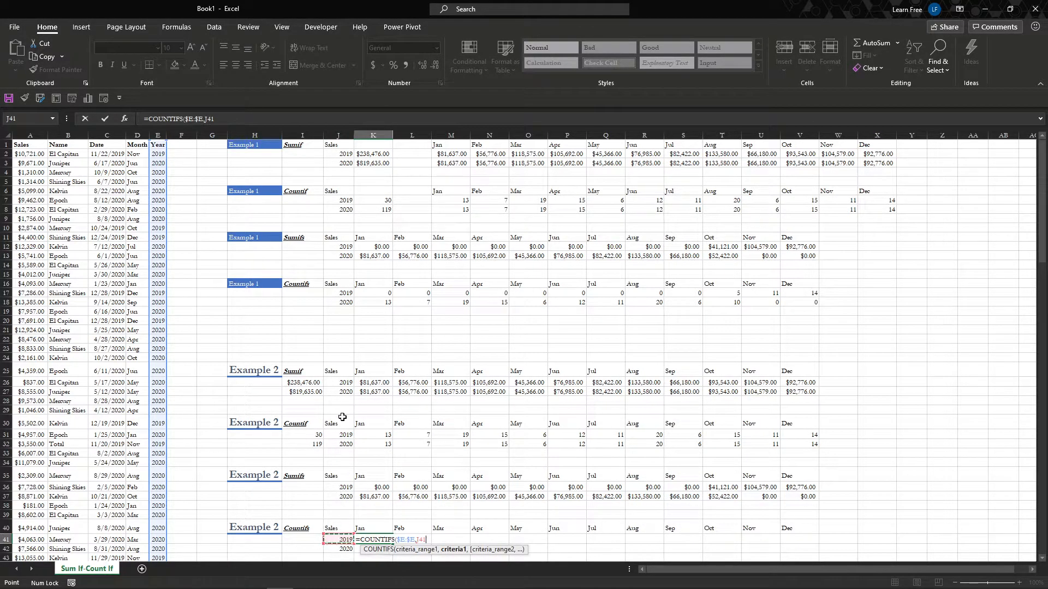
key(F4)
key(F4)
key(F4)
key(F4)
key(F4)
text(,)
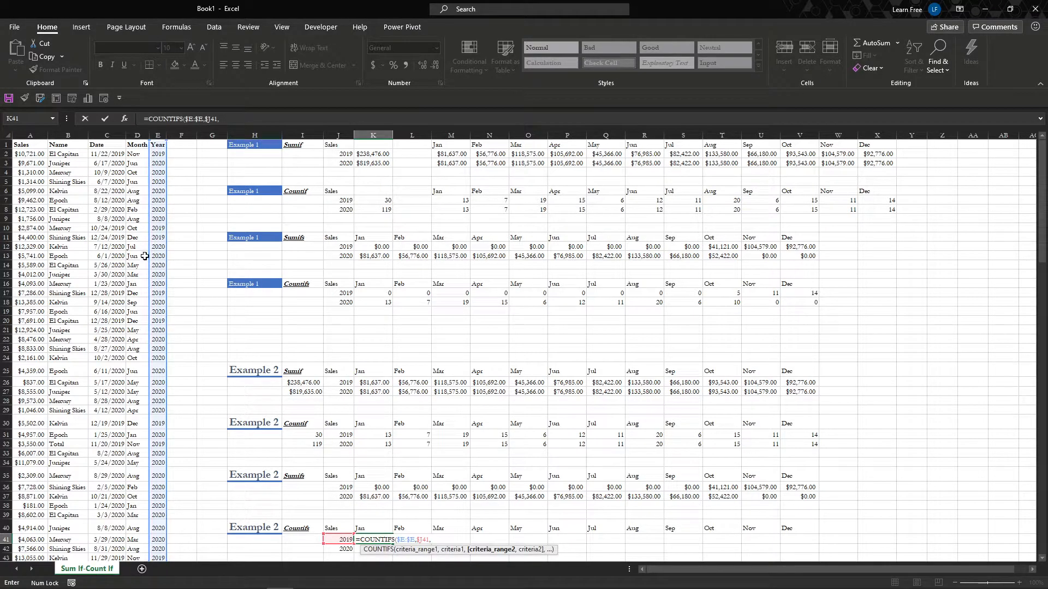
Step: Complete the K41 formula with the Month column $D:$D as second criteria range and the Jan header K$40 as its criterion
click(137, 135)
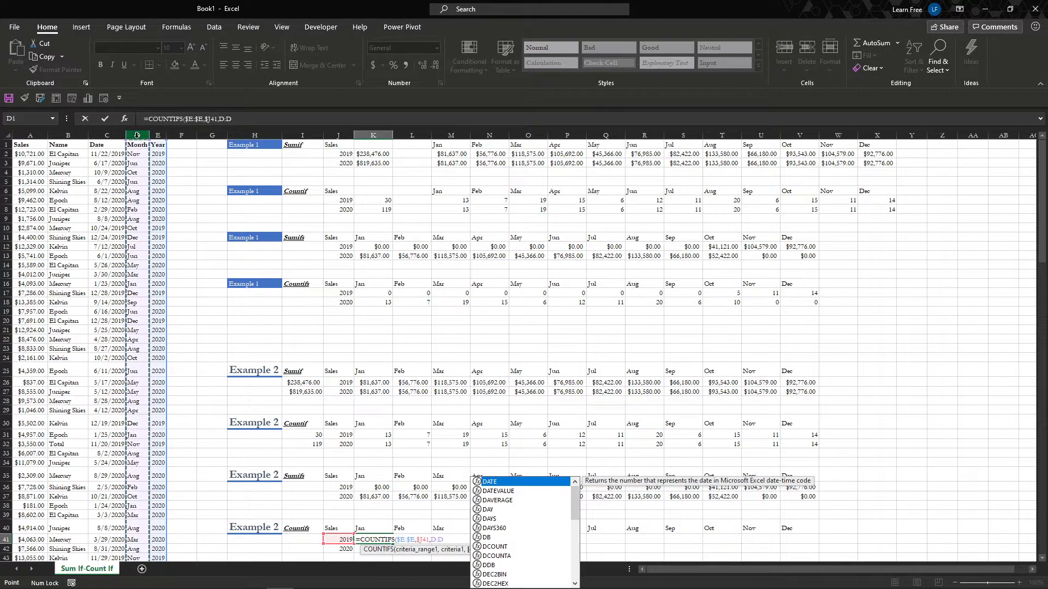
key(F4)
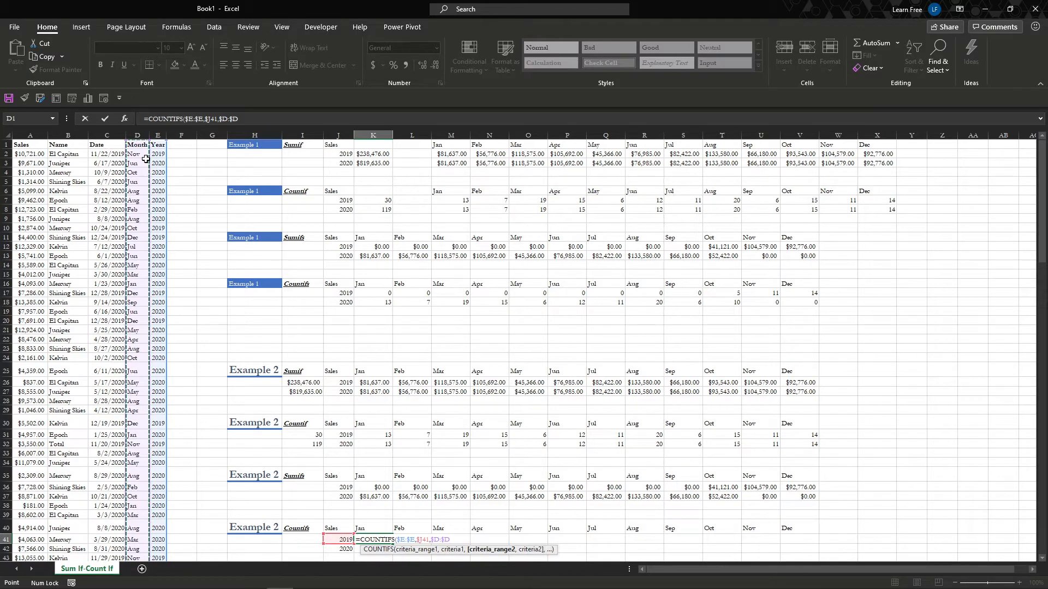
text(,)
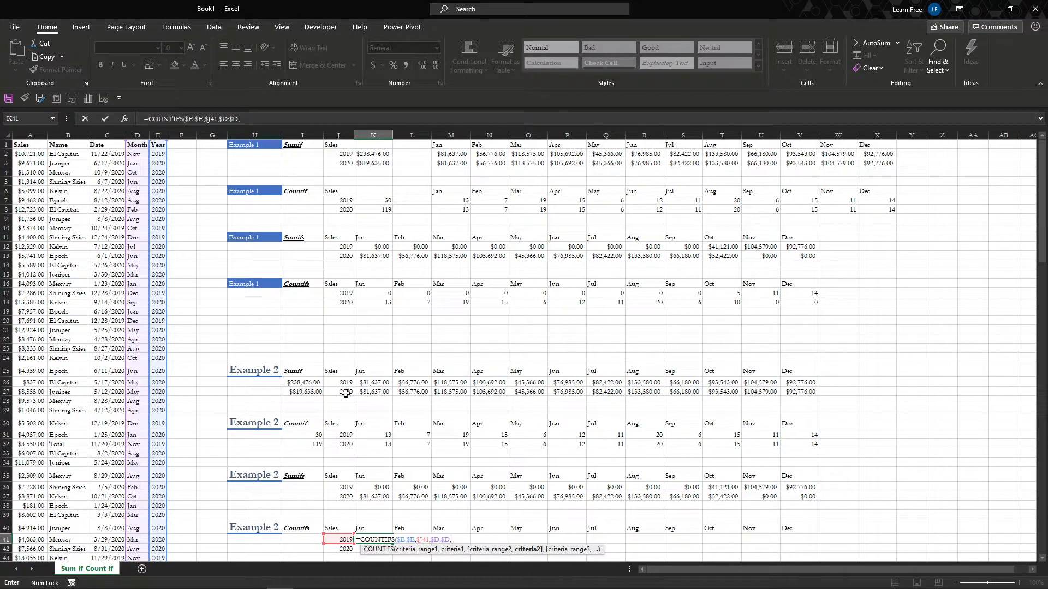
click(375, 527)
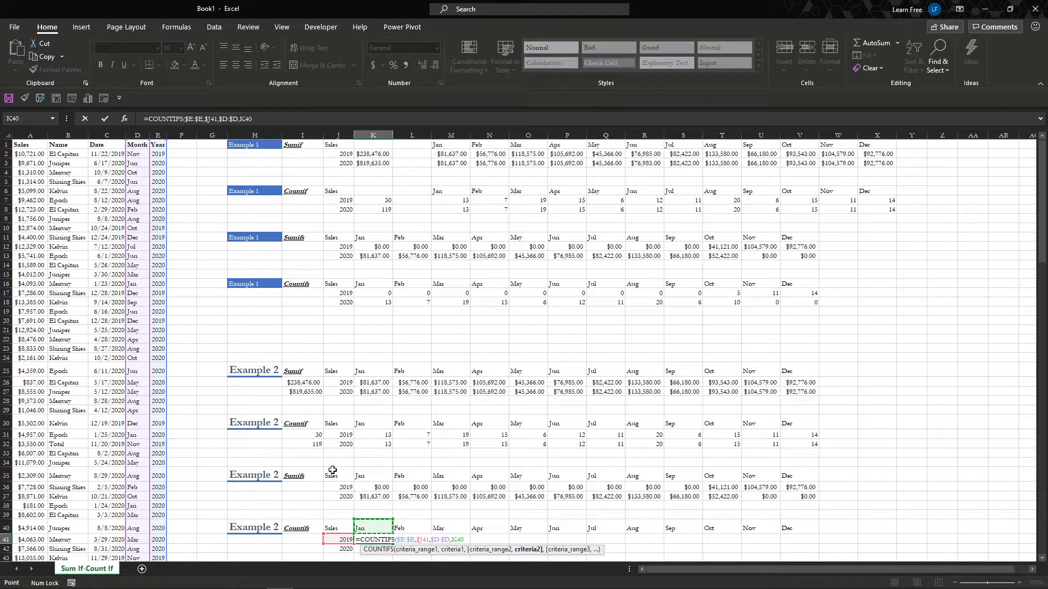
key(F4)
key(F4)
key(Return)
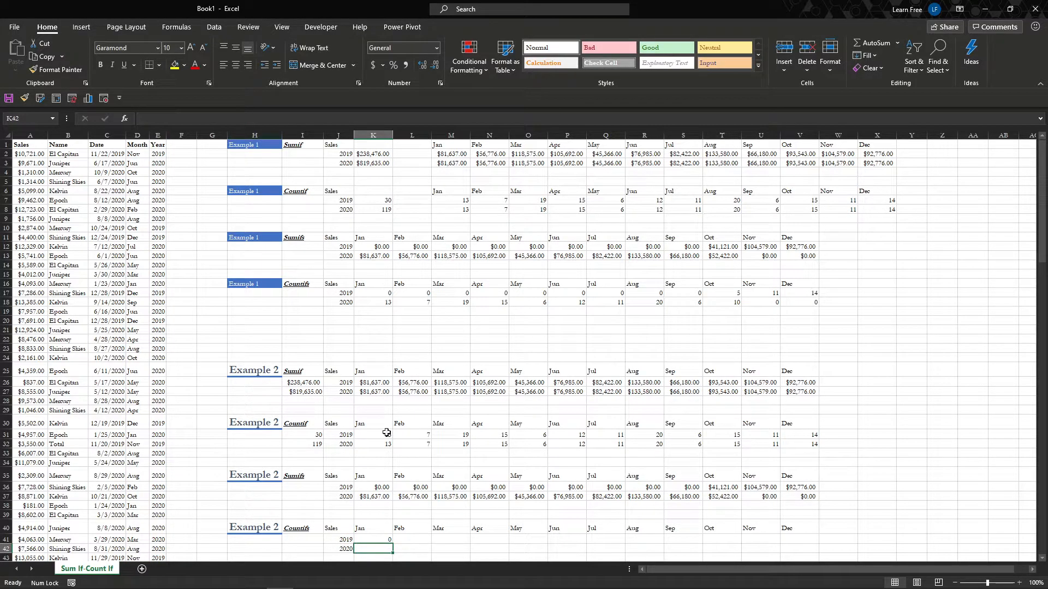
Step: Copy the K41 COUNTIFS formula across through Dec and down to the 2020 row, filling K41:V42
click(389, 540)
drag(394, 545, 802, 535)
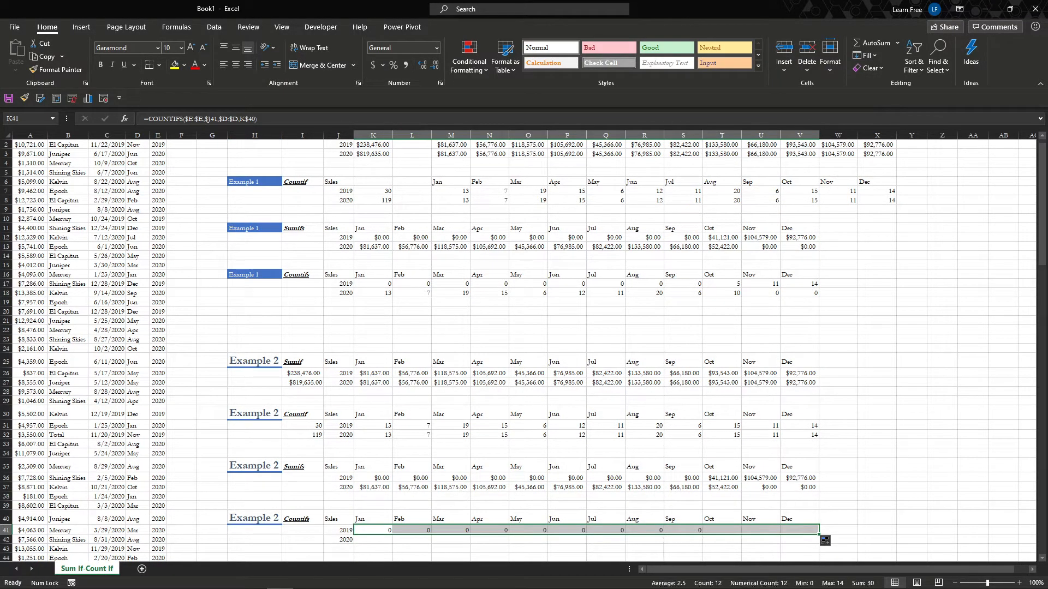
drag(820, 538, 822, 548)
click(840, 479)
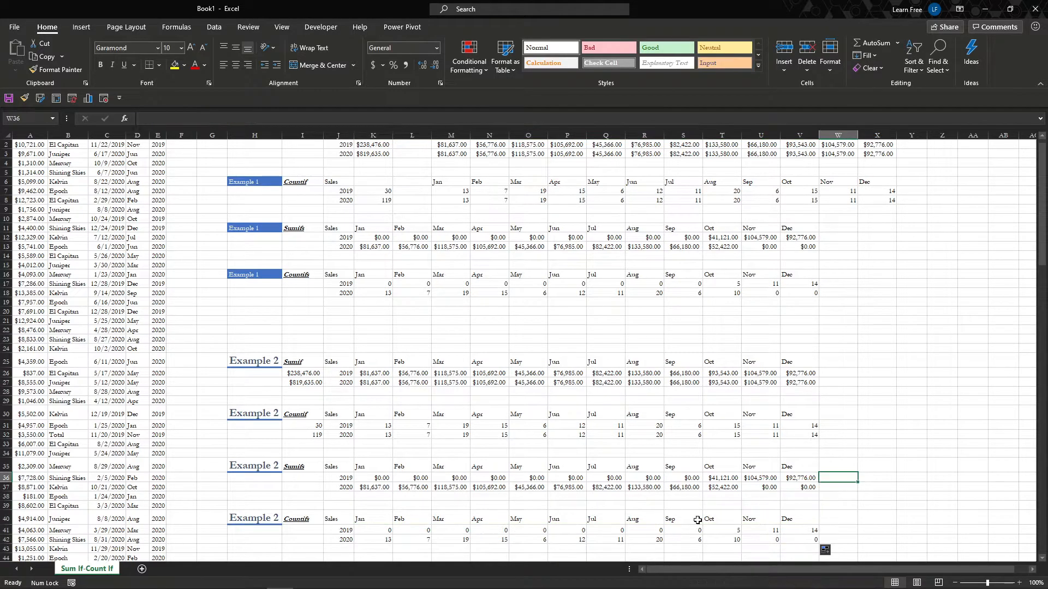
Step: Compare Example 2's COUNTIFS results for 2019 and 2020 in rows 41 and 42 with Example 1's in rows 17 and 18
click(382, 531)
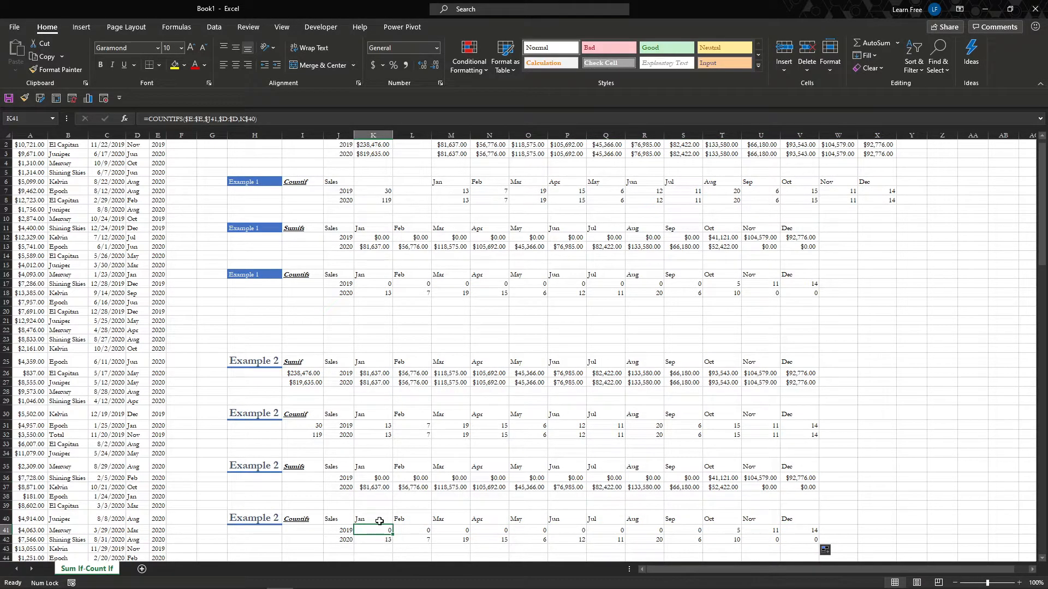
shift+click(689, 530)
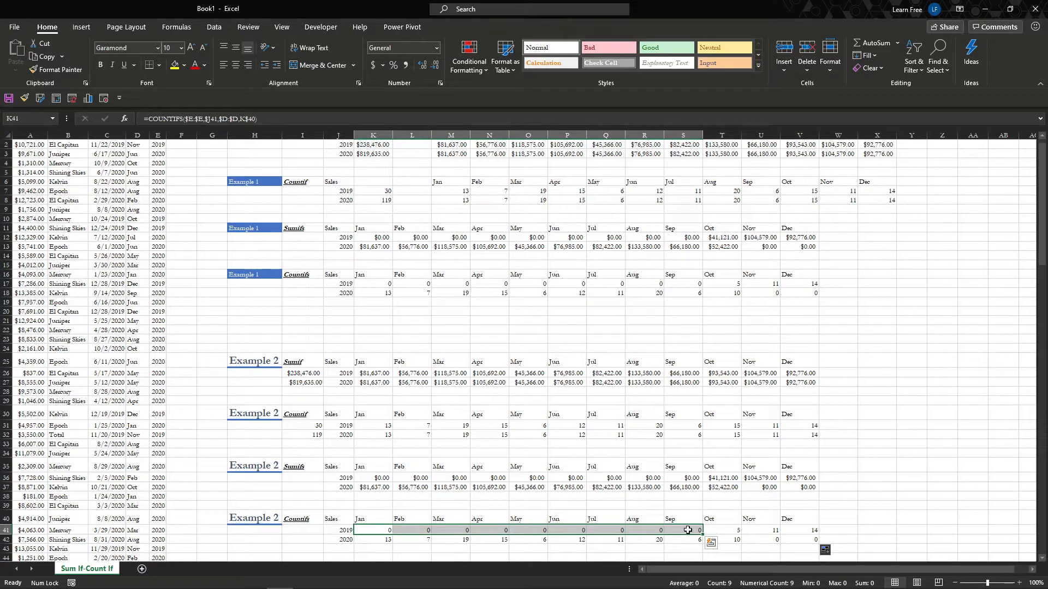
drag(683, 284, 387, 284)
drag(734, 283, 809, 284)
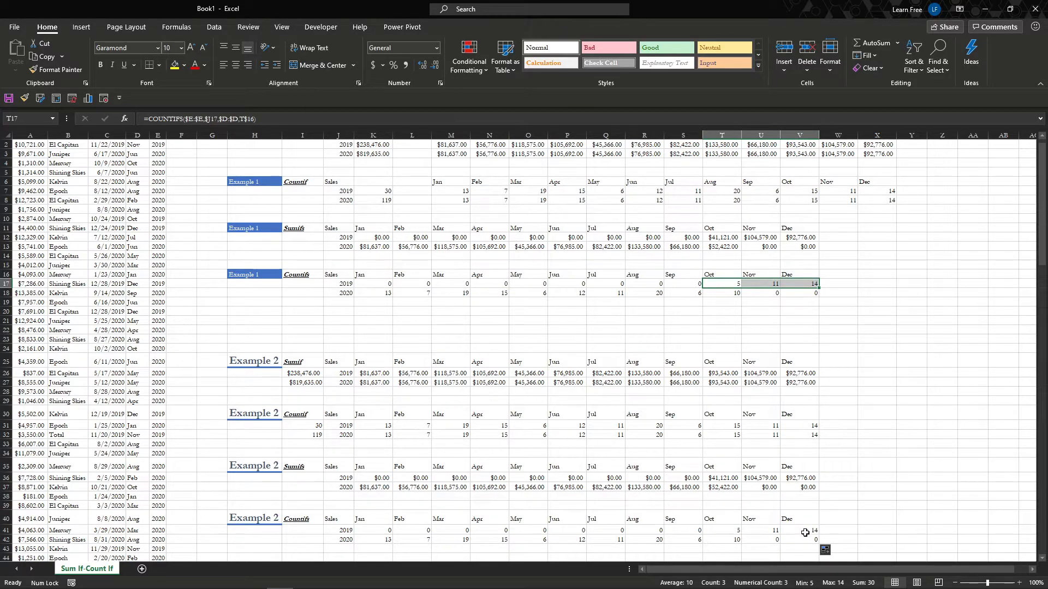
drag(796, 539, 379, 541)
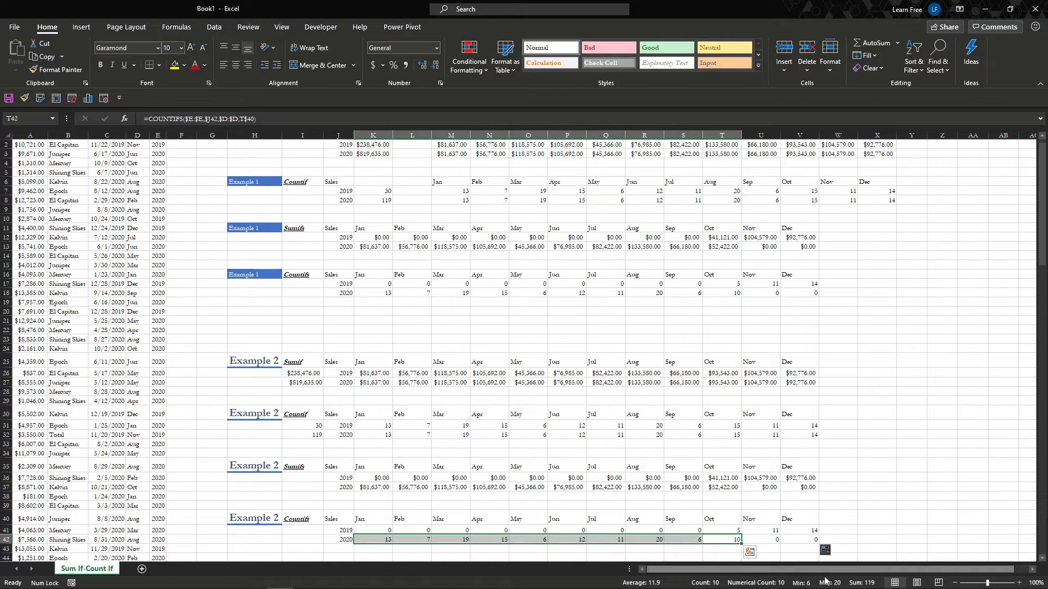
drag(377, 293, 720, 295)
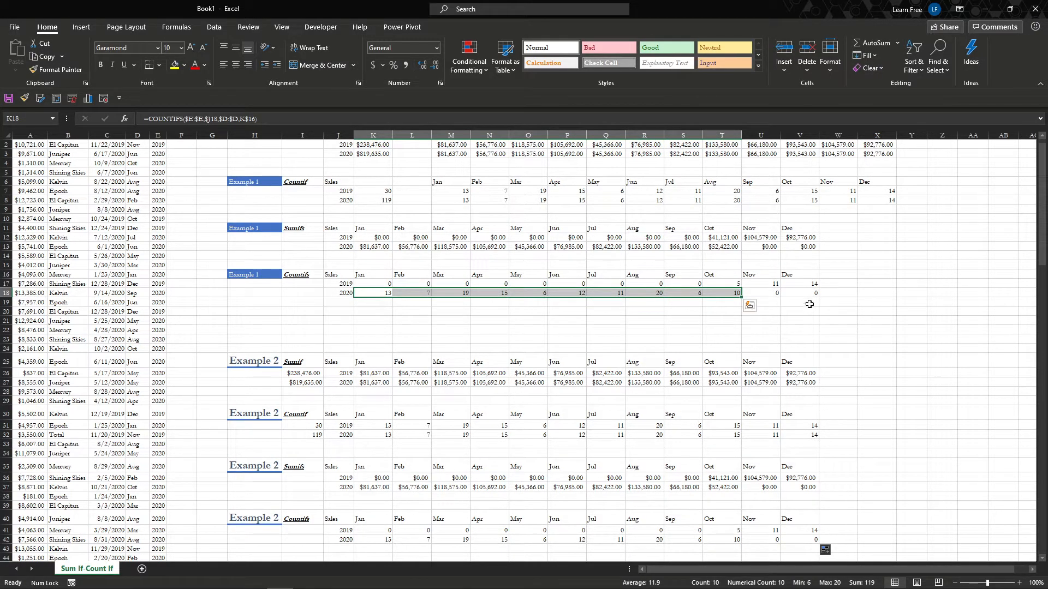
click(804, 299)
click(869, 302)
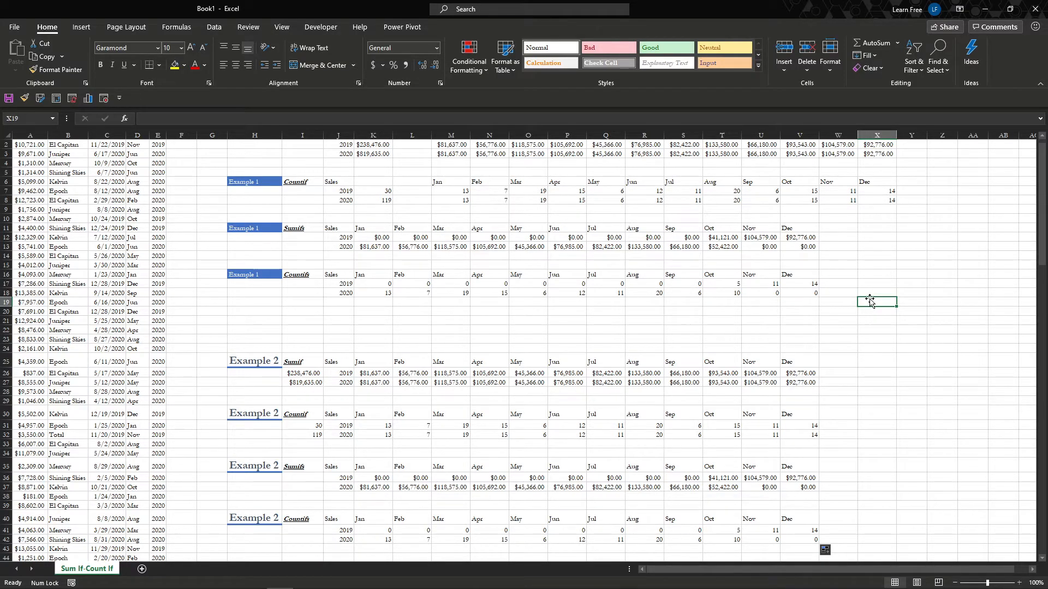
scroll(870, 295, up, 1)
click(872, 285)
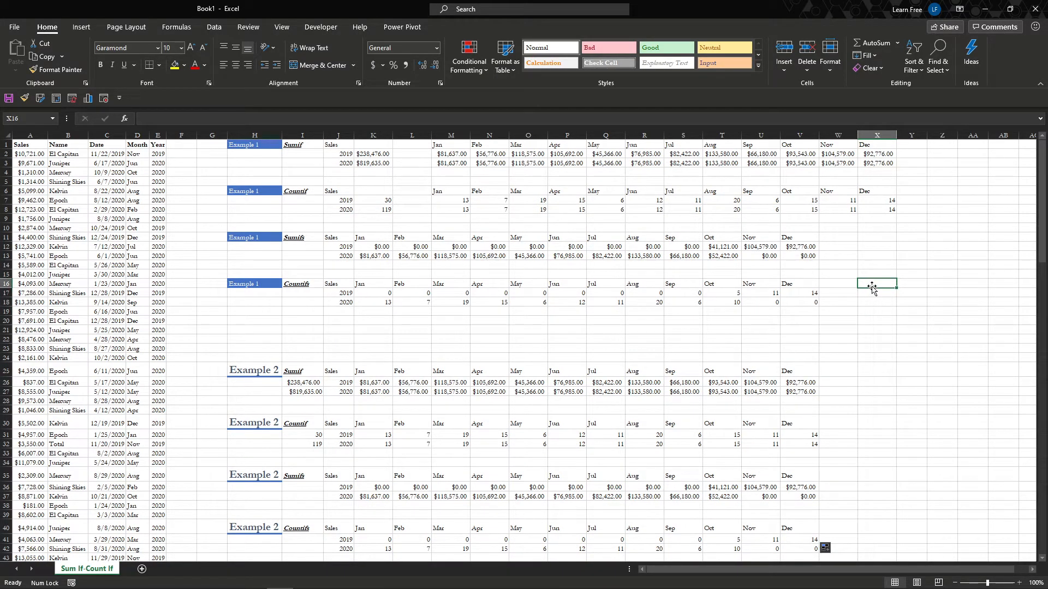
click(872, 291)
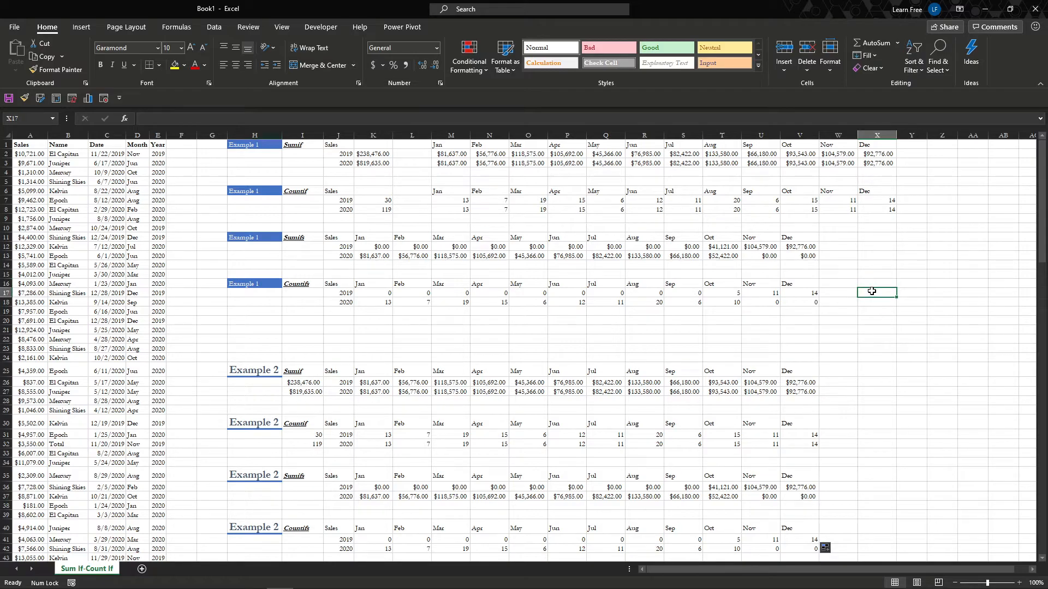